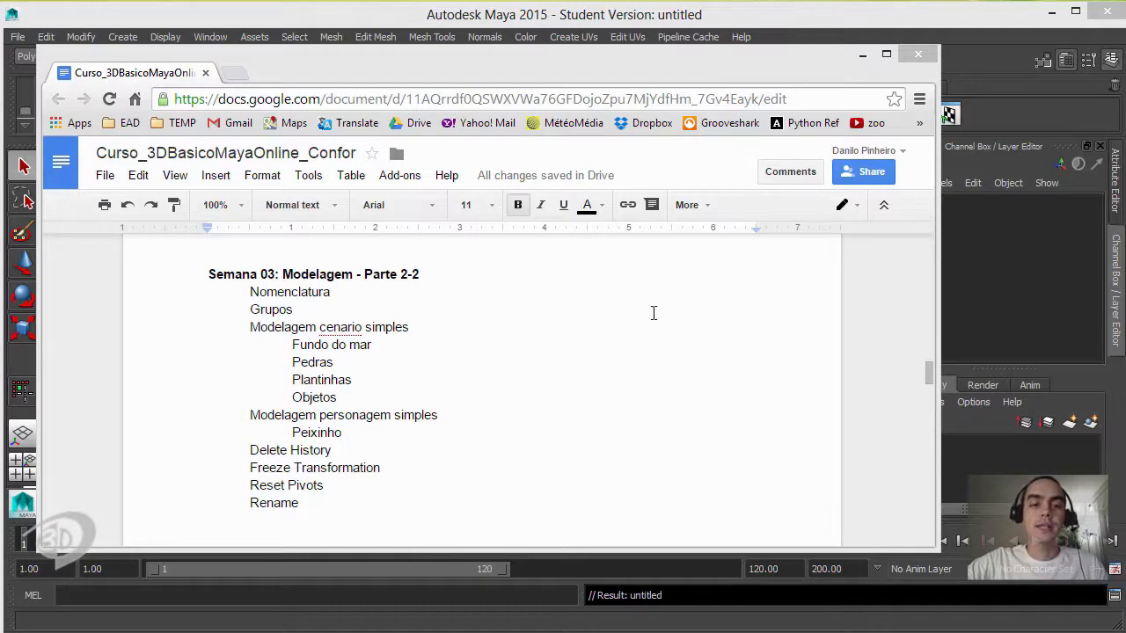
# Switch from the course document to Maya, and create three default polygon spheres at the origin with the Outliner widened
pyautogui.click(862, 58)
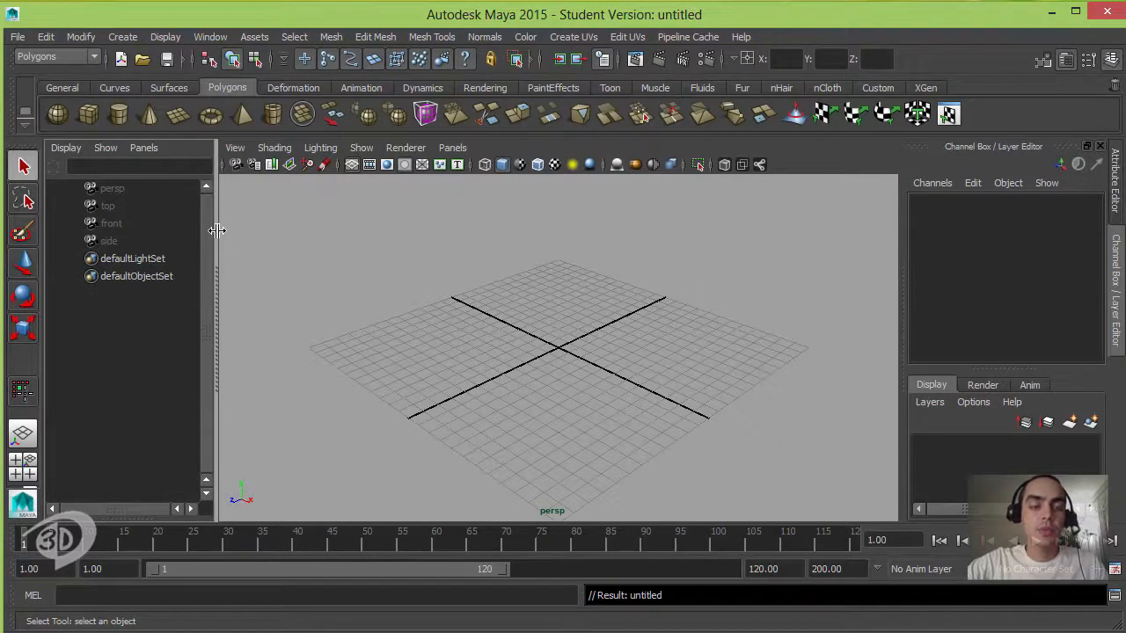
pyautogui.moveTo(216, 231); pyautogui.dragTo(280, 291)
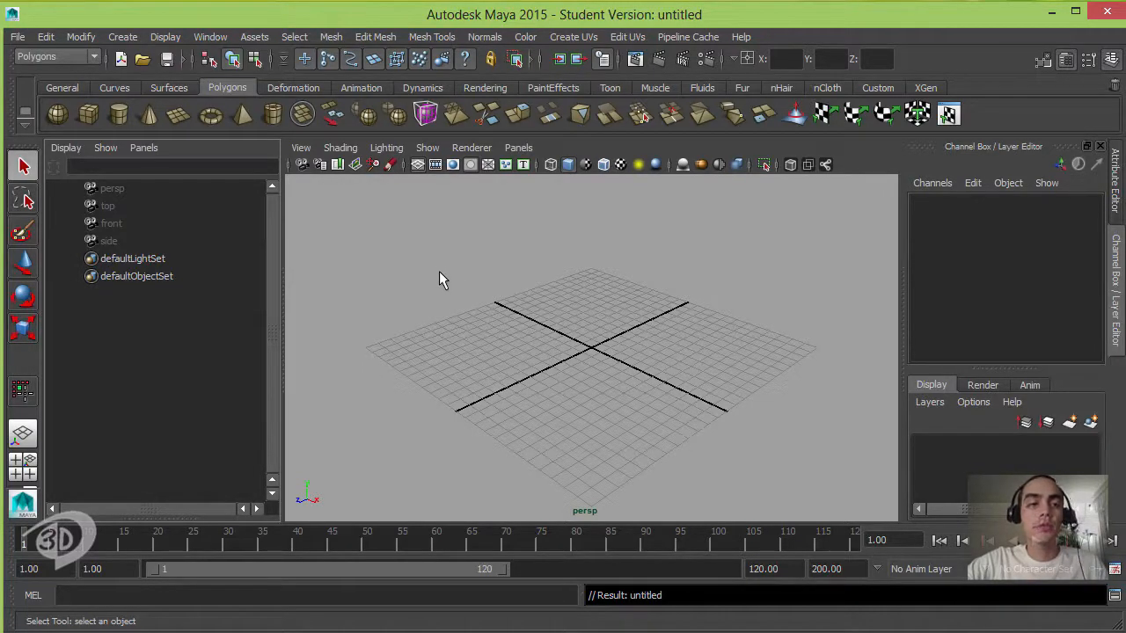
pyautogui.click(58, 120)
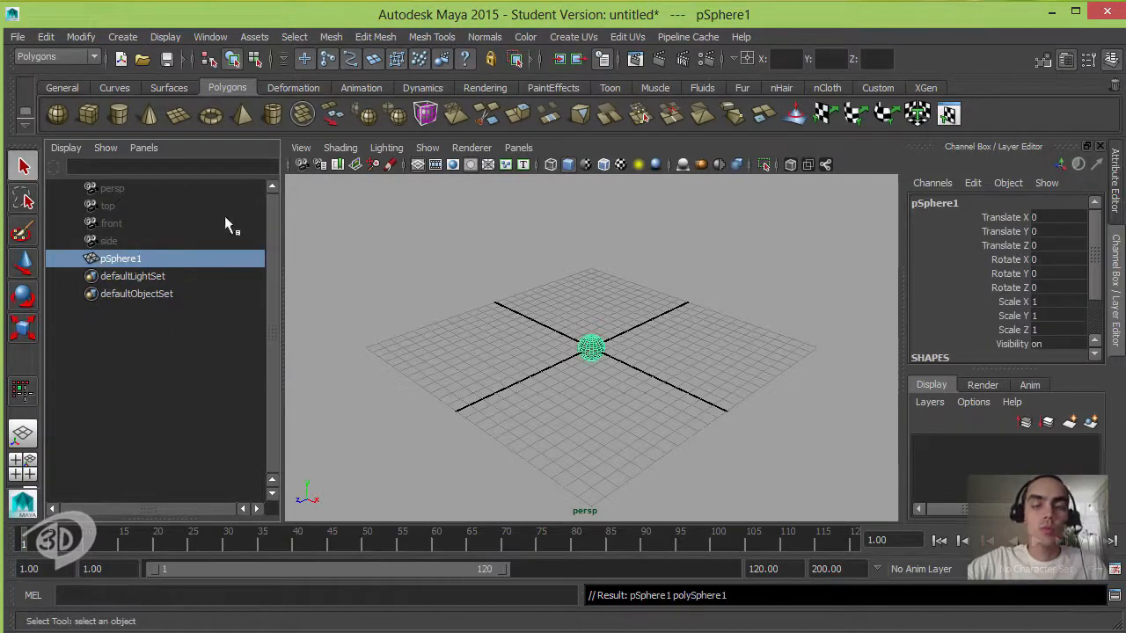
pyautogui.doubleClick(54, 115)
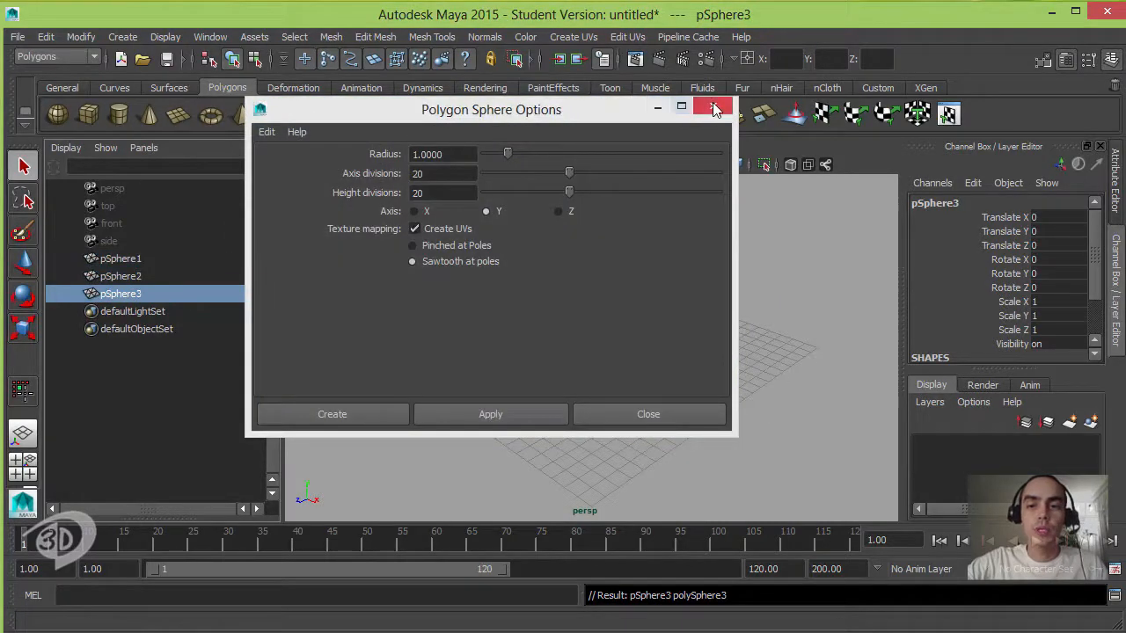
pyautogui.click(714, 109)
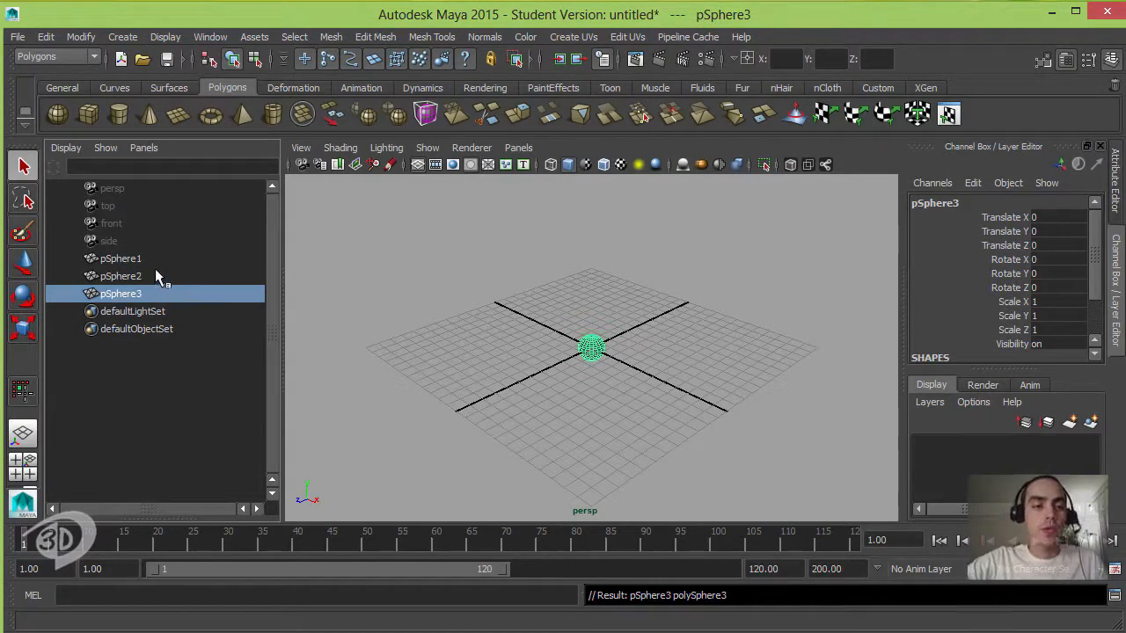
# Rename the first sphere, pSphere1, as bola_A_00
pyautogui.click(124, 257)
pyautogui.doubleClick(123, 257)
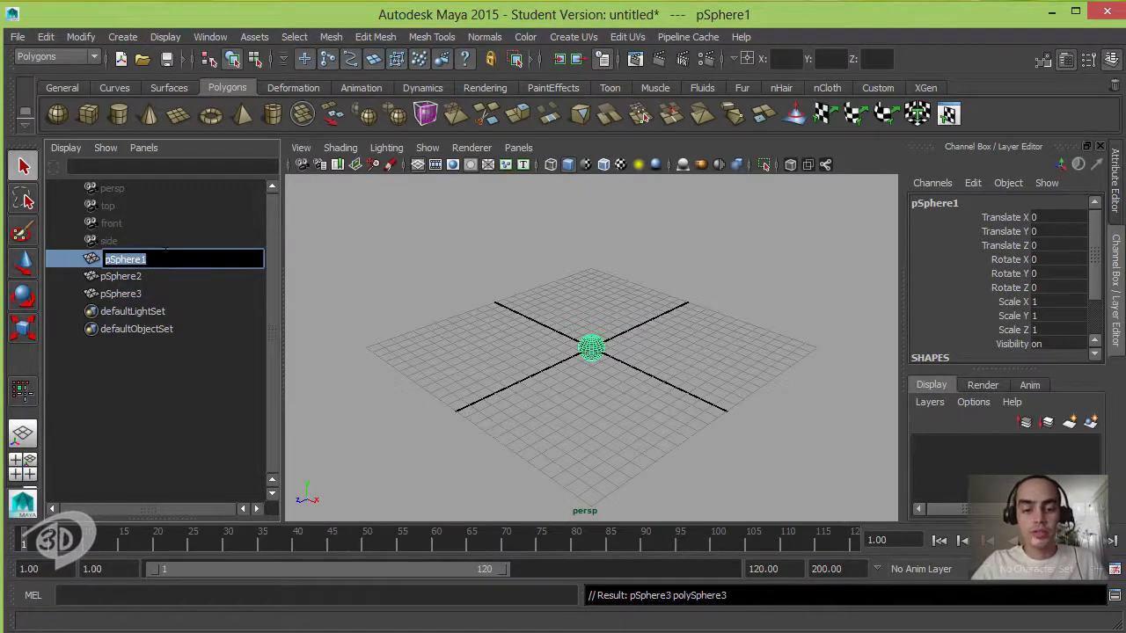
pyautogui.write('bola_A')
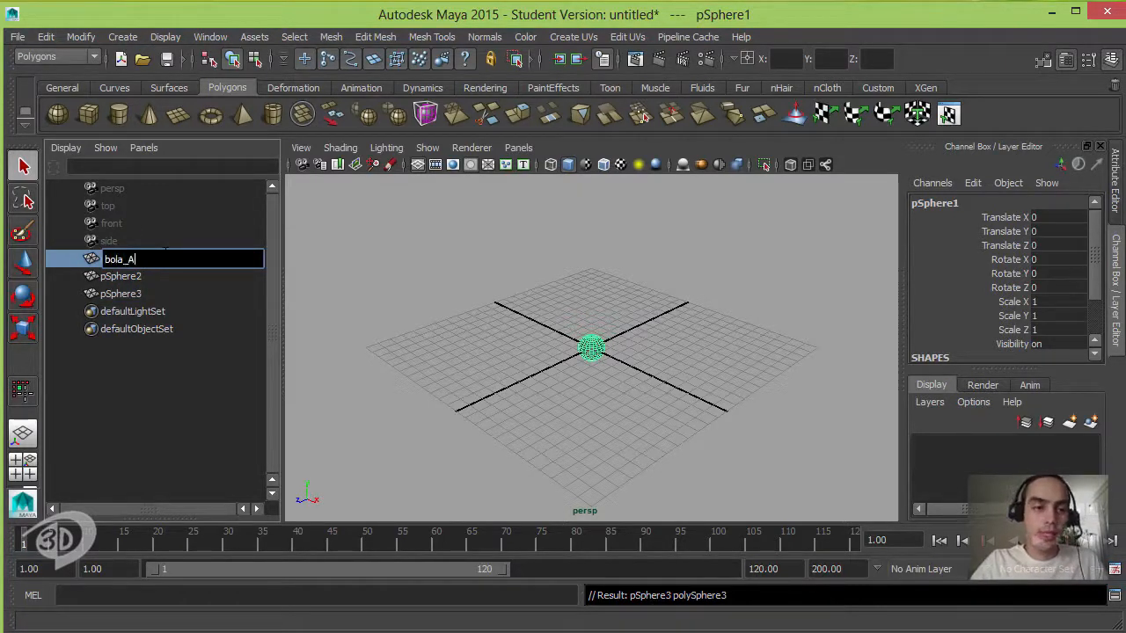
pyautogui.write('_00')
pyautogui.press('Return')
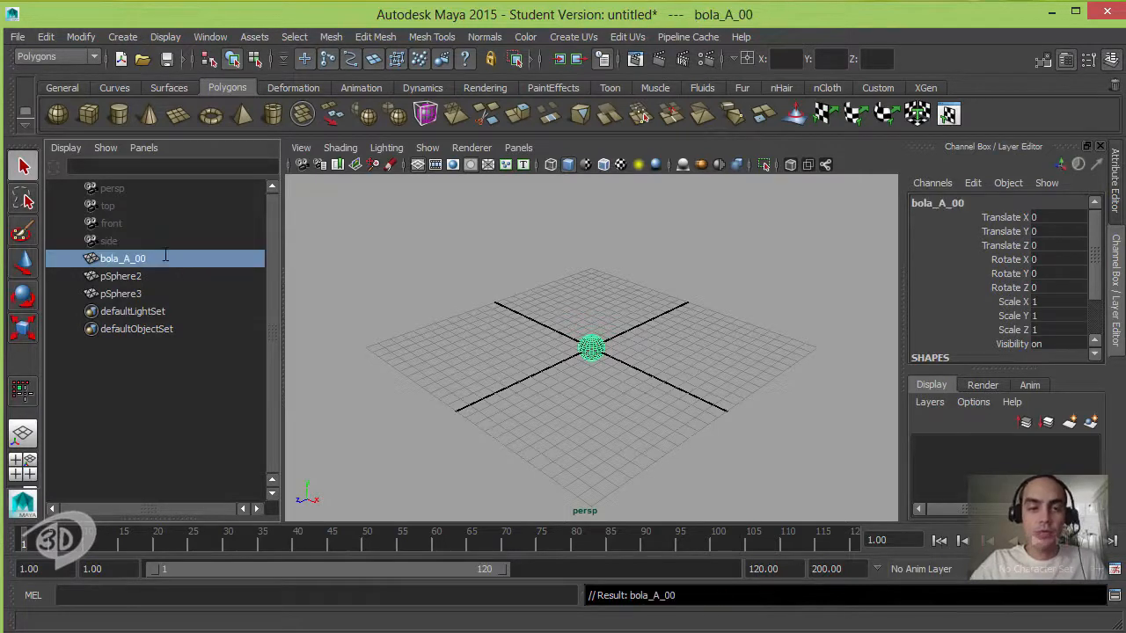
# Rename the second sphere, pSphere2, as bola_B_00
pyautogui.doubleClick(148, 273)
pyautogui.write('boal')
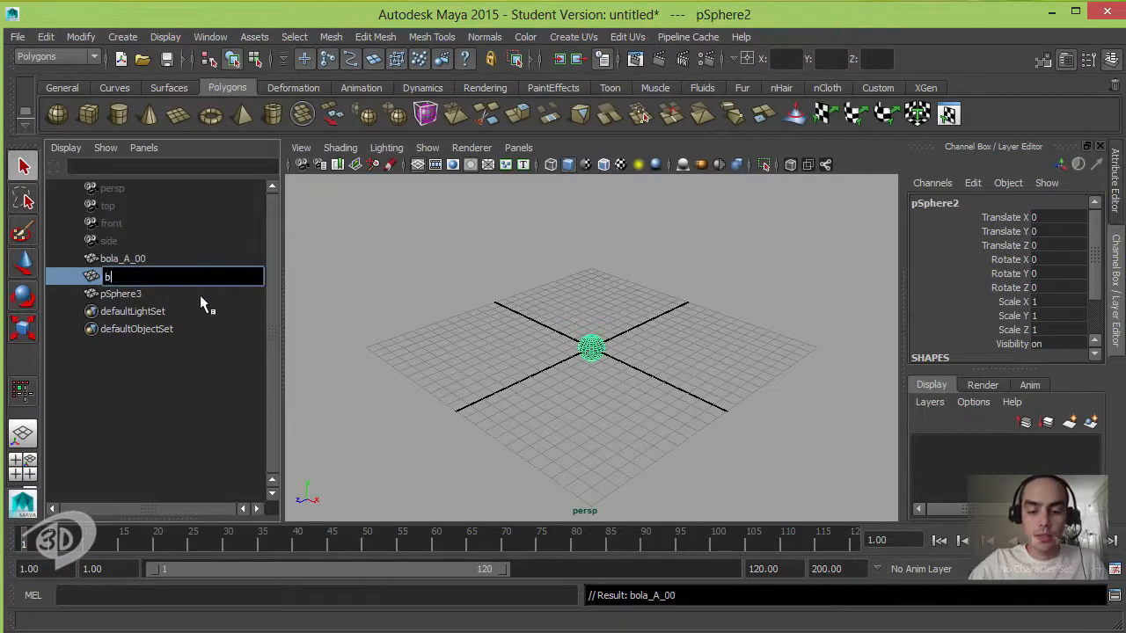
pyautogui.press('BackSpace')
pyautogui.press('BackSpace')
pyautogui.write('la')
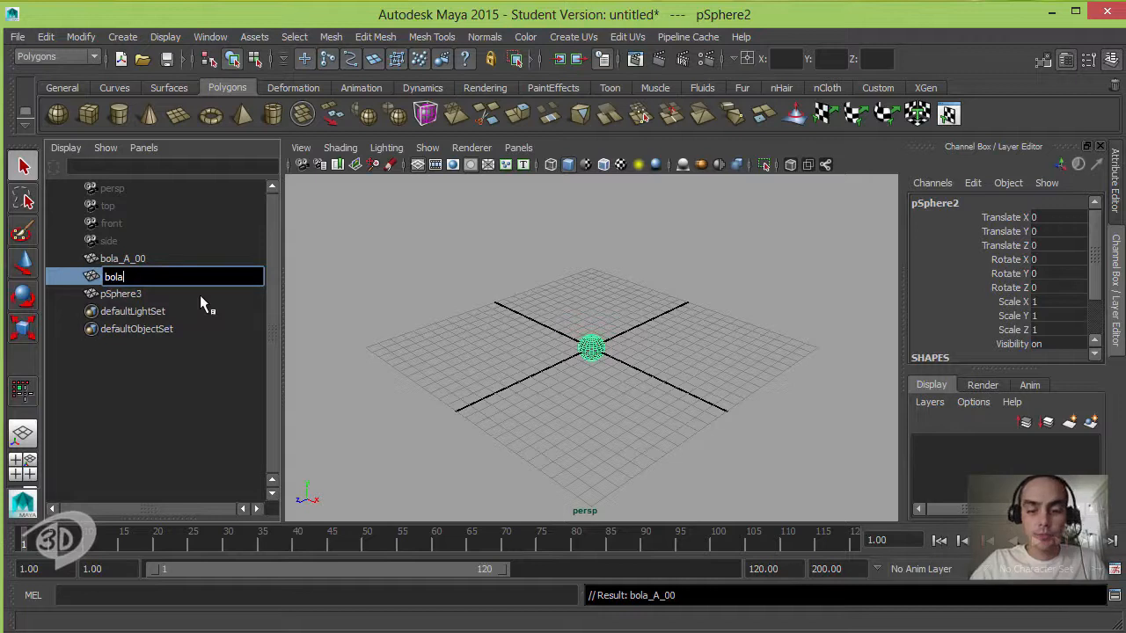
pyautogui.write('_B_00')
pyautogui.press('Return')
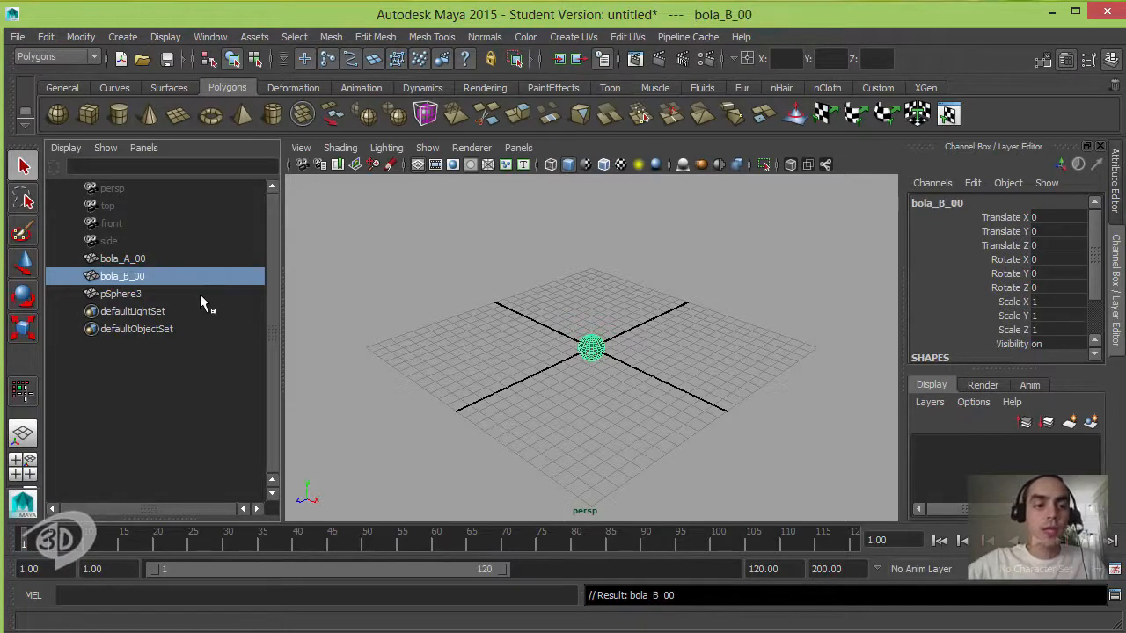
# Rename the third sphere, pSphere3, as bola_B_01
pyautogui.click(151, 295)
pyautogui.doubleClick(152, 298)
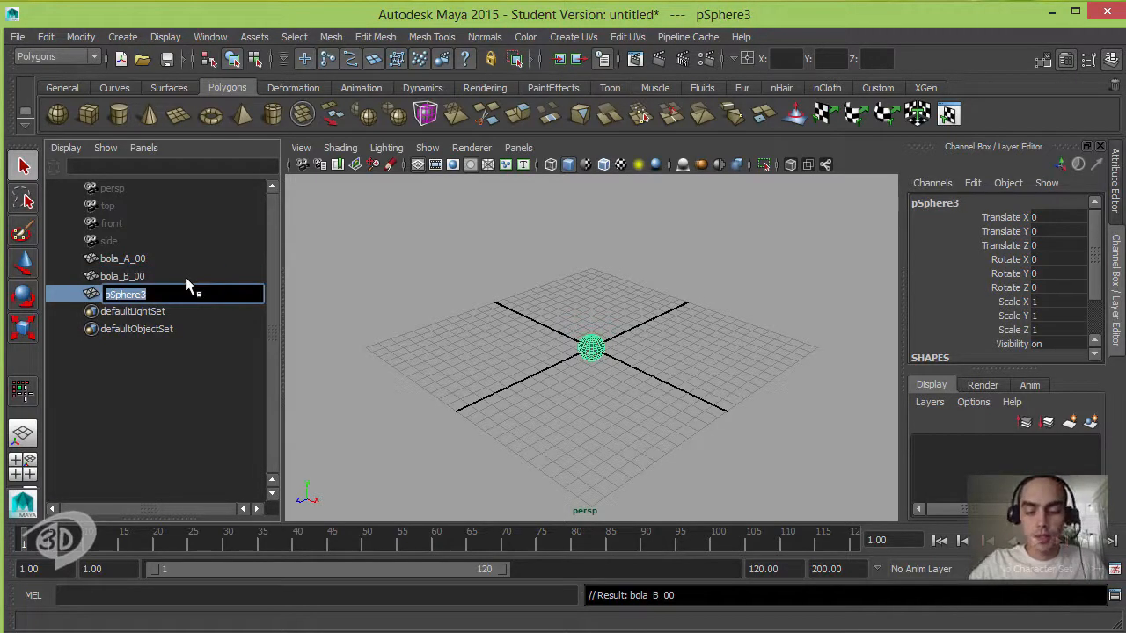
pyautogui.write('bola_B-')
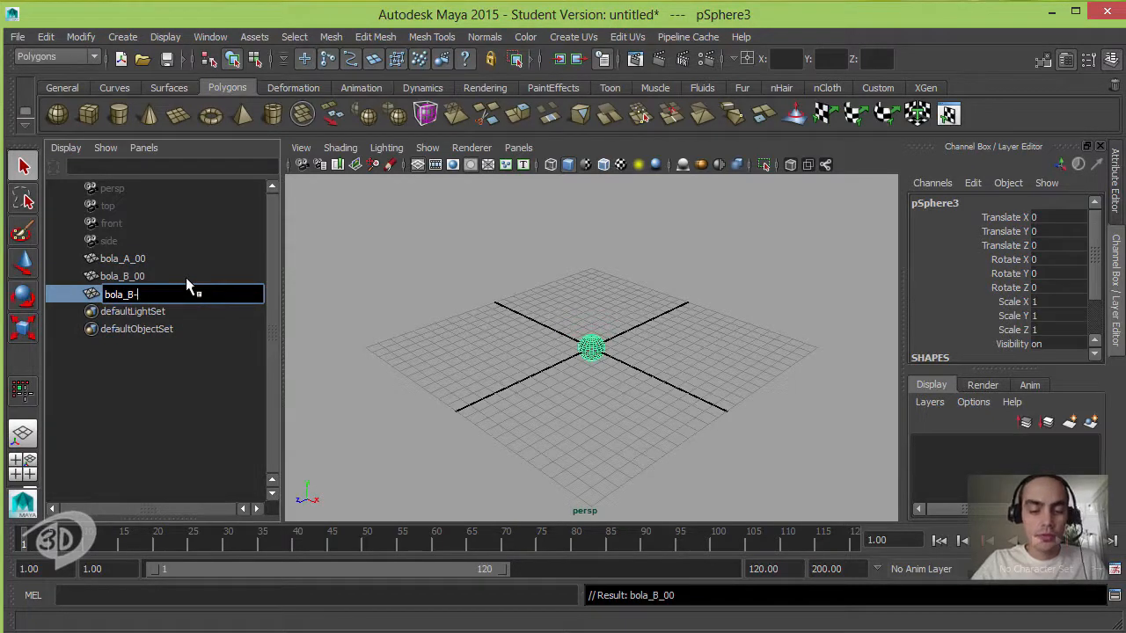
pyautogui.write('01')
pyautogui.press('Return')
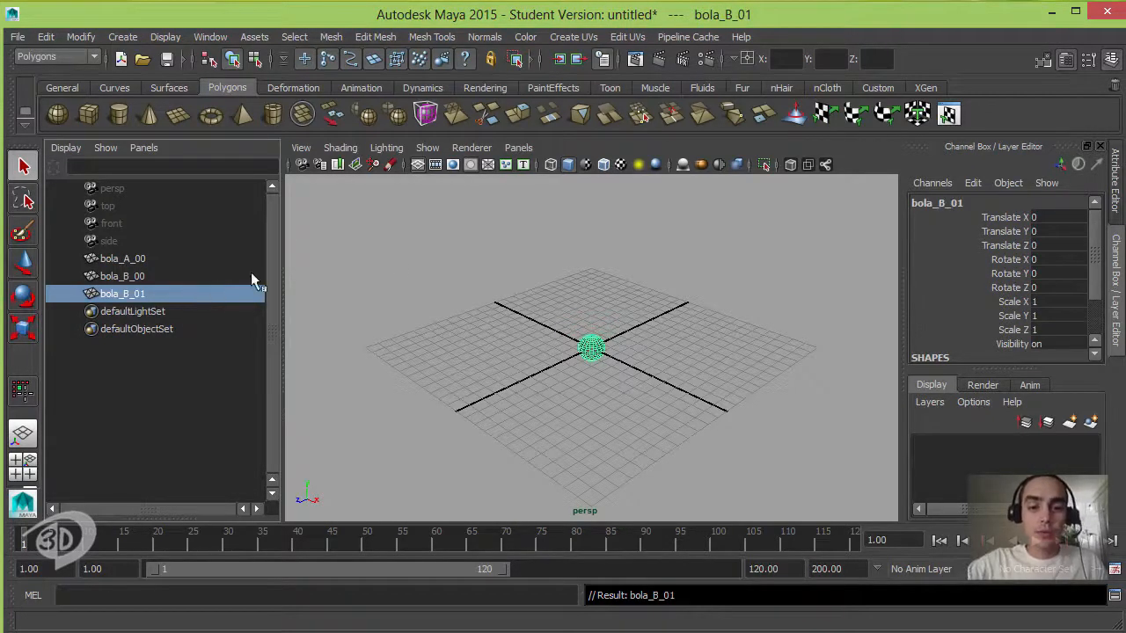
# Move bola_B_01 to about X -3, Y 2.7, Z 0.9 and bola_A_00 to about X 0.5, Y 3, Z -2.8
pyautogui.press('w')
pyautogui.moveTo(592, 348); pyautogui.dragTo(619, 306)
pyautogui.click(595, 352)
pyautogui.scroll(3, 576, 316)
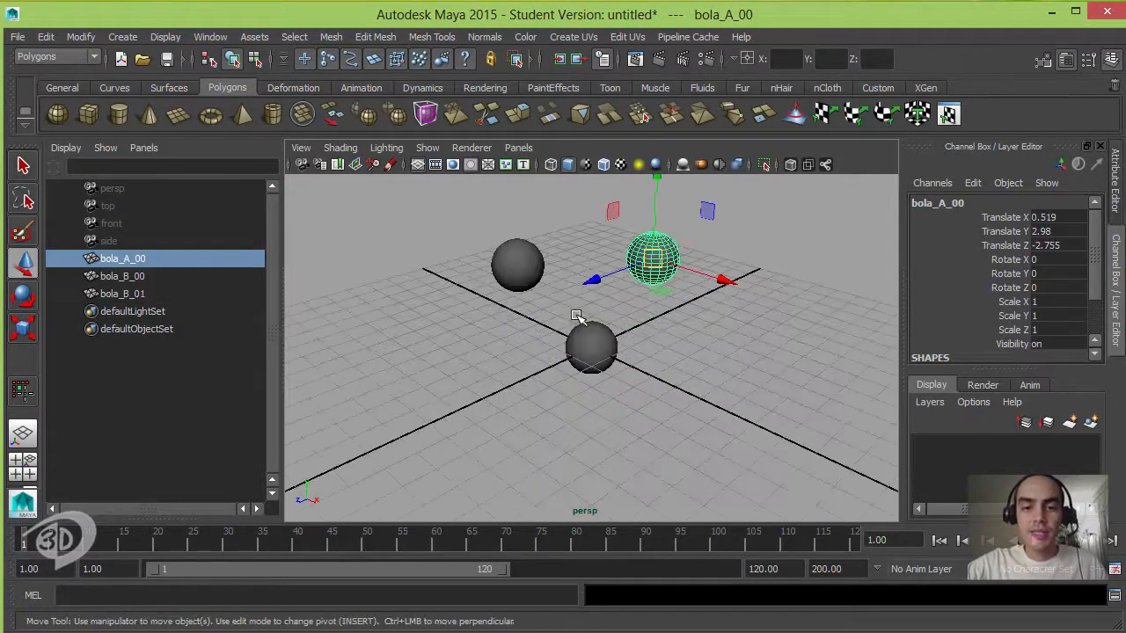
pyautogui.scroll(2, 577, 317)
pyautogui.scroll(-3, 563, 316)
pyautogui.scroll(2, 603, 300)
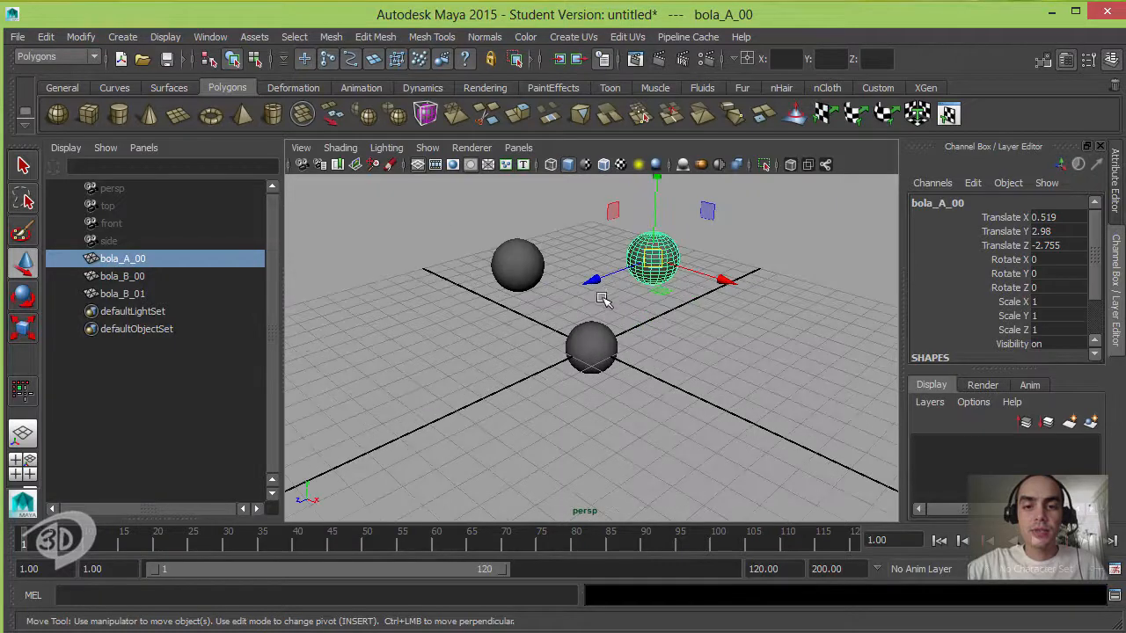
pyautogui.keyDown('alt'); pyautogui.moveTo(603, 301); pyautogui.dragTo(599, 354, button='middle'); pyautogui.keyUp('alt')
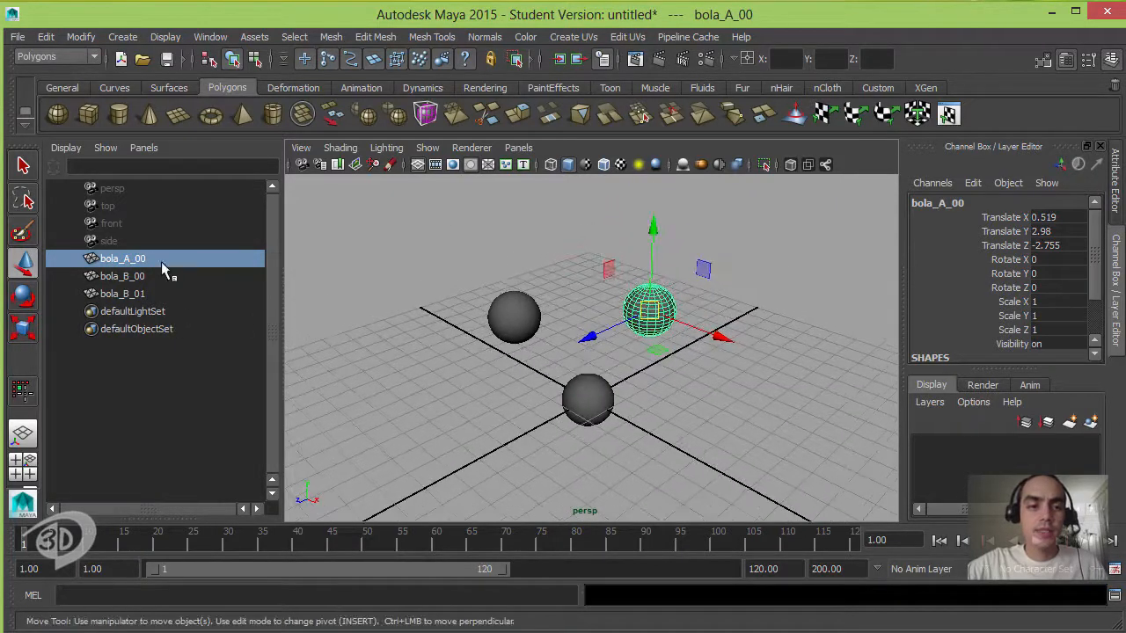
# Rename the bola_A_00 sphere as bola_A_00_çava to test a cedilla in an object name
pyautogui.doubleClick(148, 256)
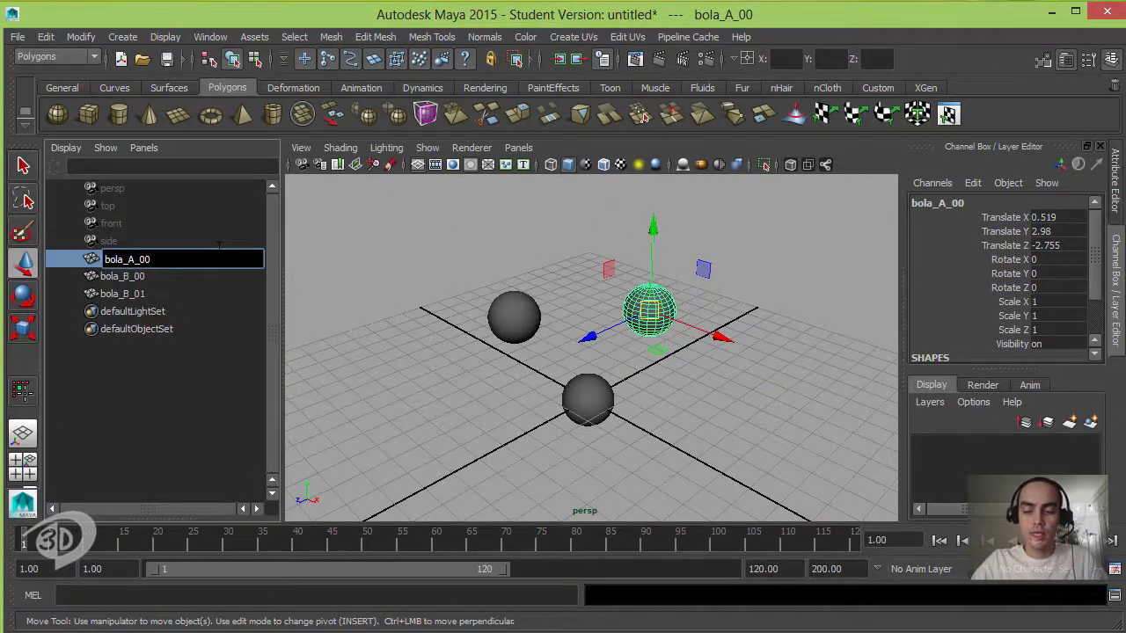
pyautogui.write('_c')
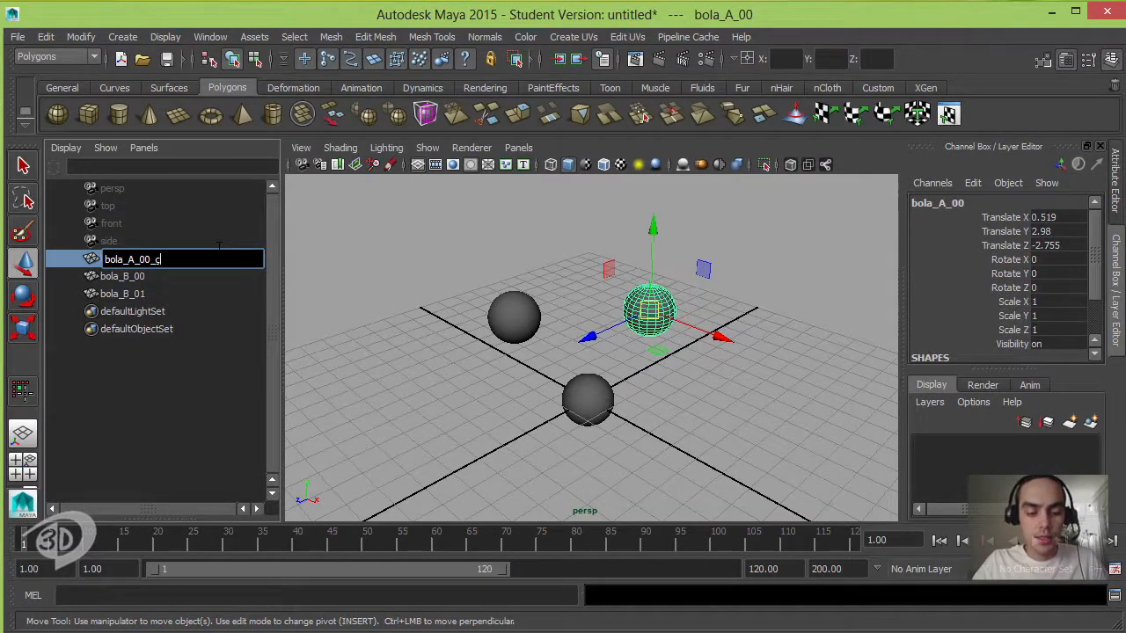
pyautogui.write('ava')
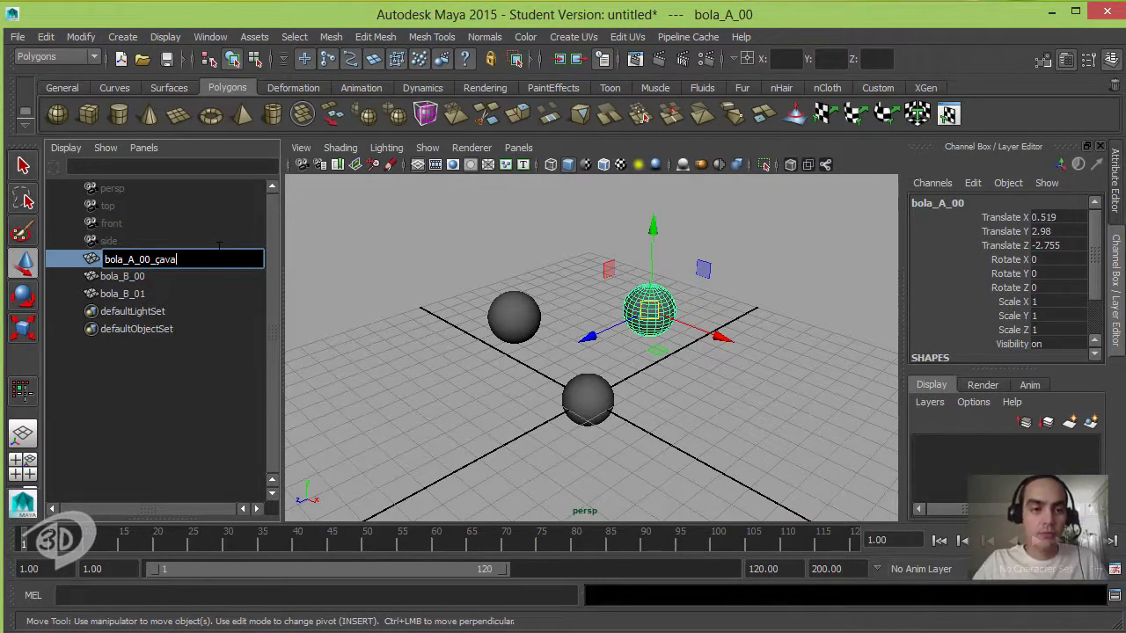
pyautogui.press('Return')
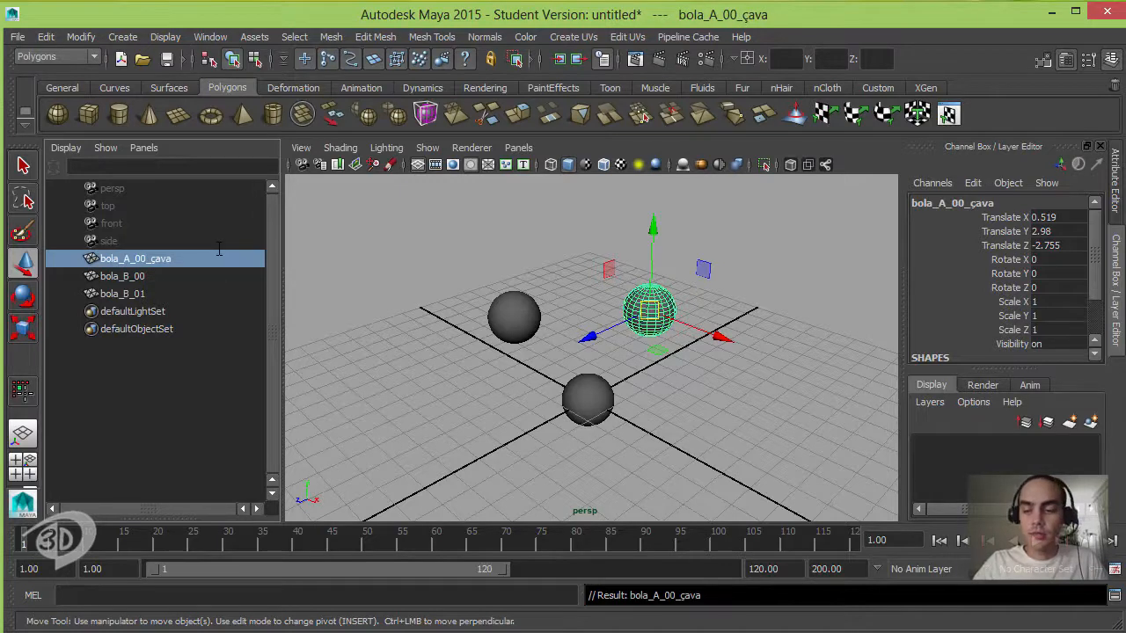
# Replace the çava suffix in the sphere's name so that it reads bola_A_00_é_legal
pyautogui.doubleClick(167, 265)
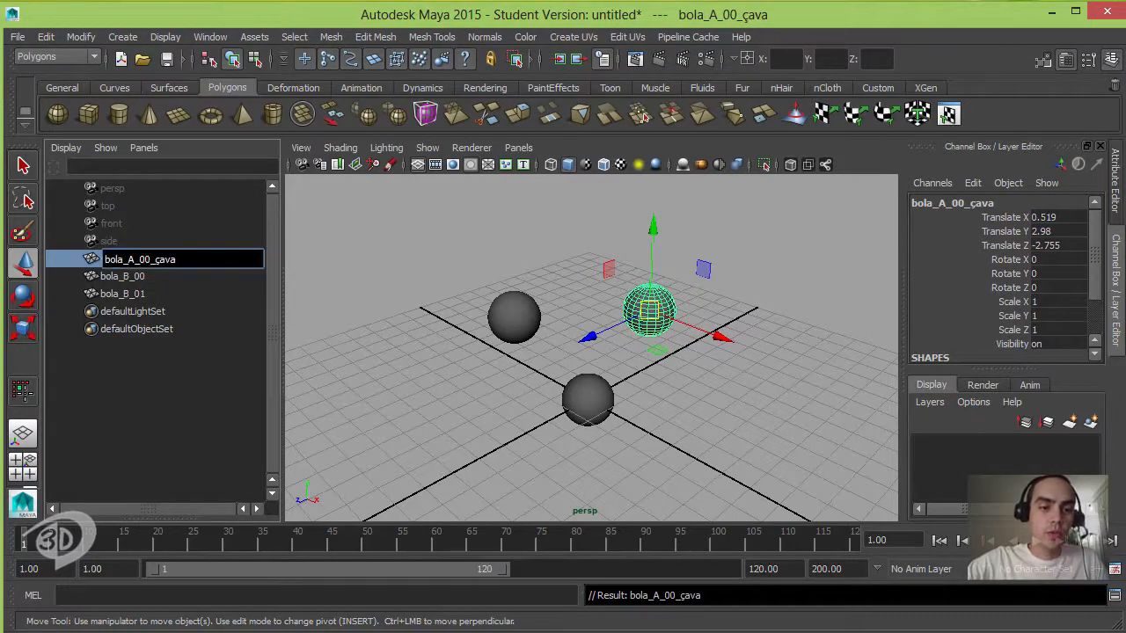
pyautogui.press('BackSpace')
pyautogui.press('BackSpace')
pyautogui.press('BackSpace')
pyautogui.press('BackSpace')
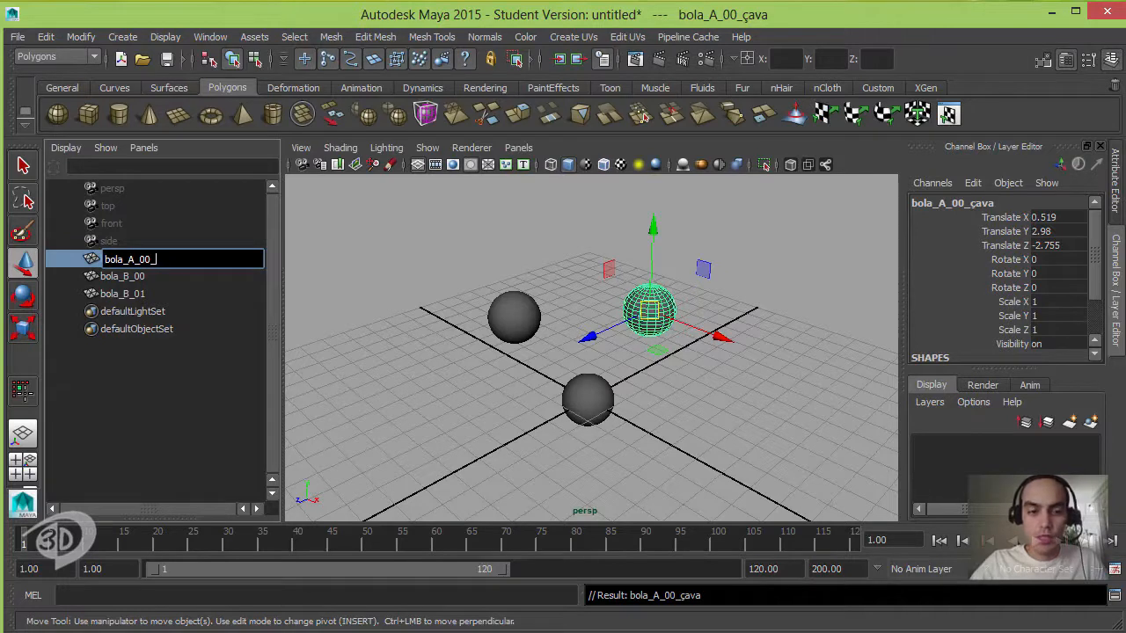
pyautogui.write('é')
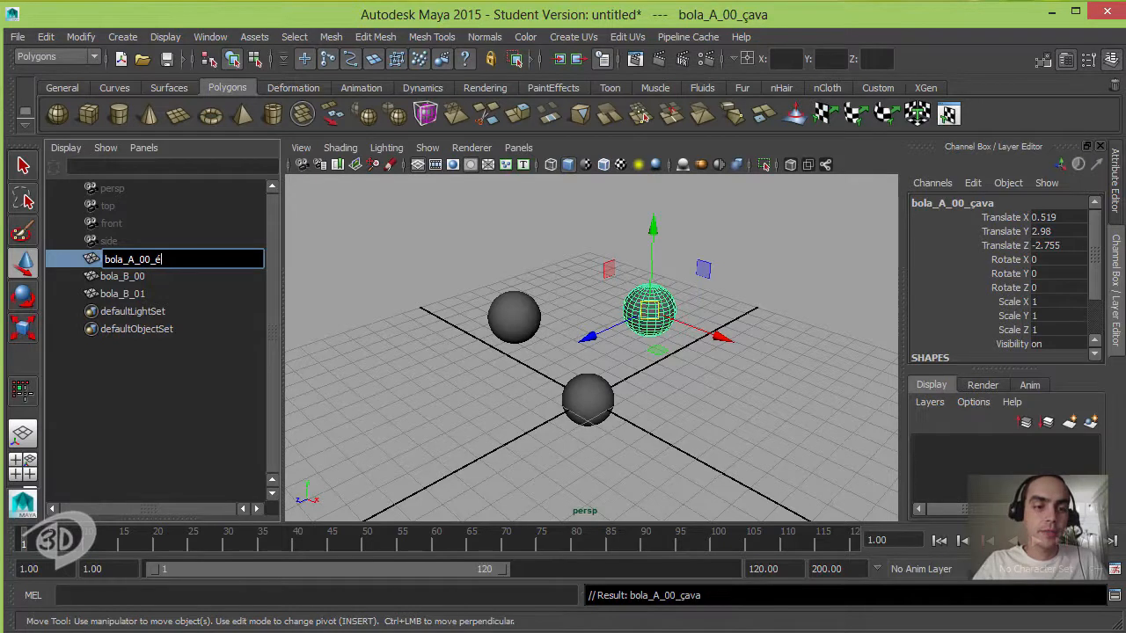
pyautogui.write('legal')
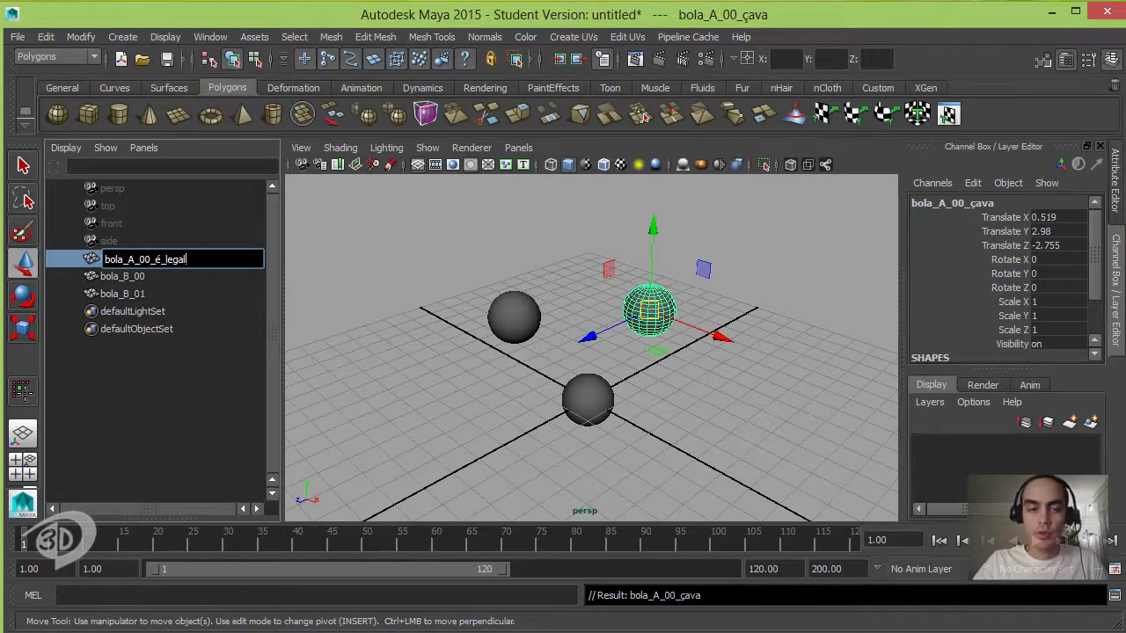
pyautogui.press('Return')
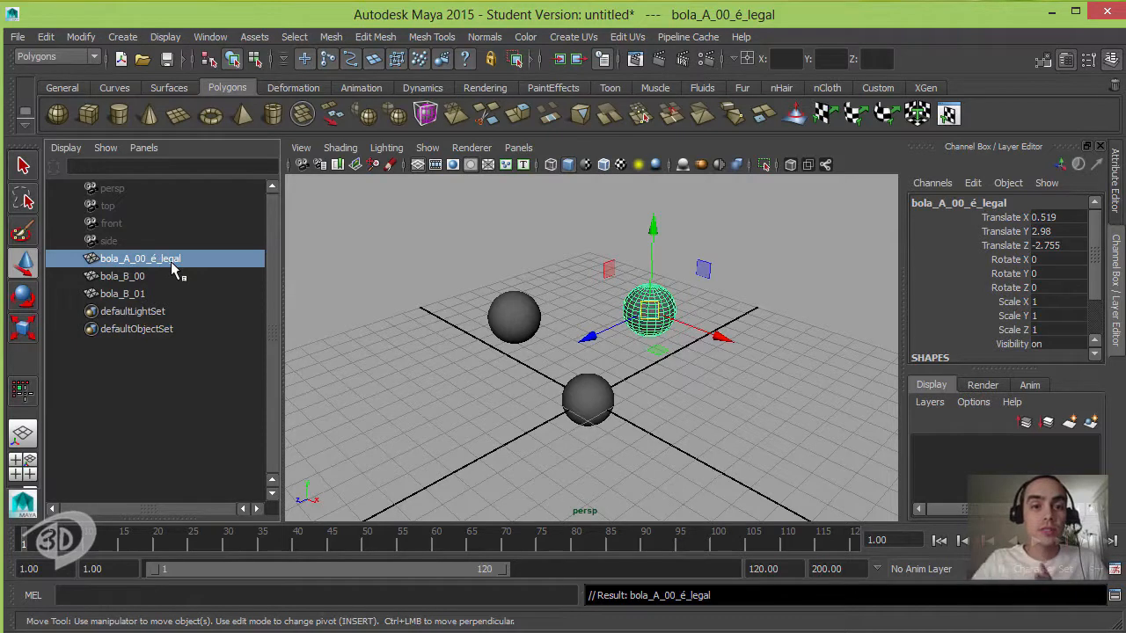
# Try replacing the _é_legal suffix in the sphere's name with punctuation such as a comma
pyautogui.click(158, 275)
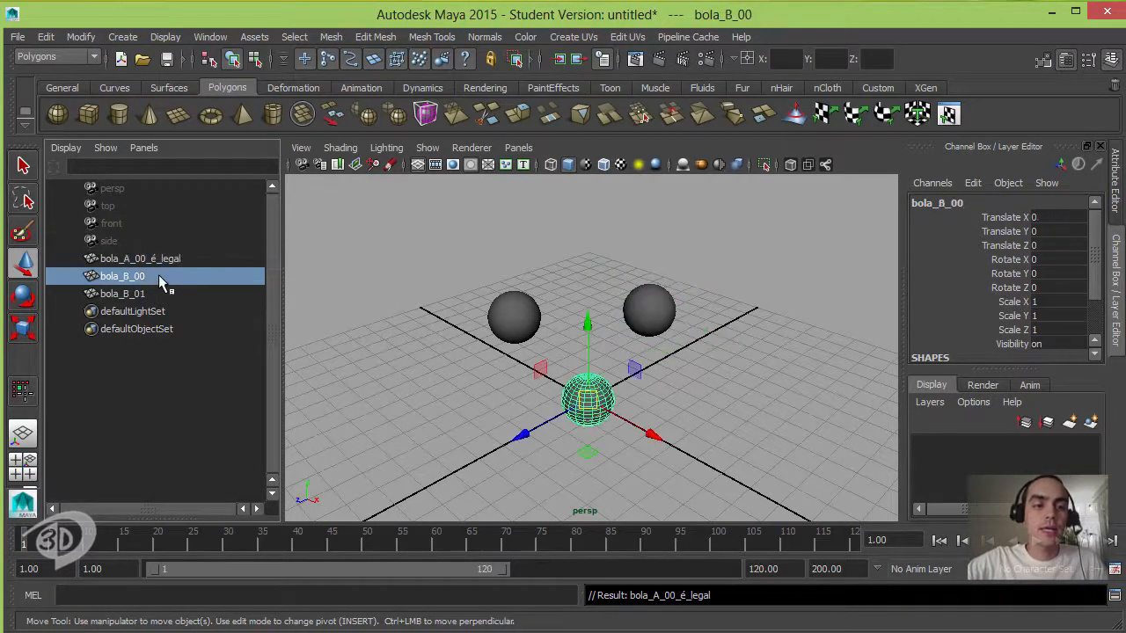
pyautogui.doubleClick(151, 260)
pyautogui.moveTo(150, 259); pyautogui.dragTo(185, 260)
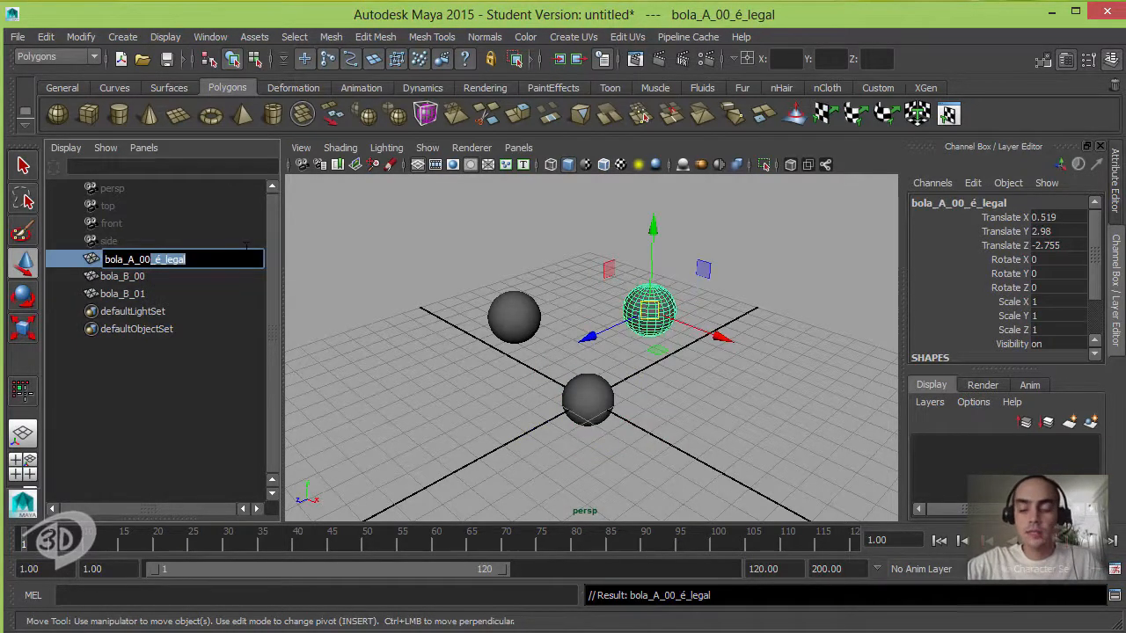
pyautogui.press('BackSpace')
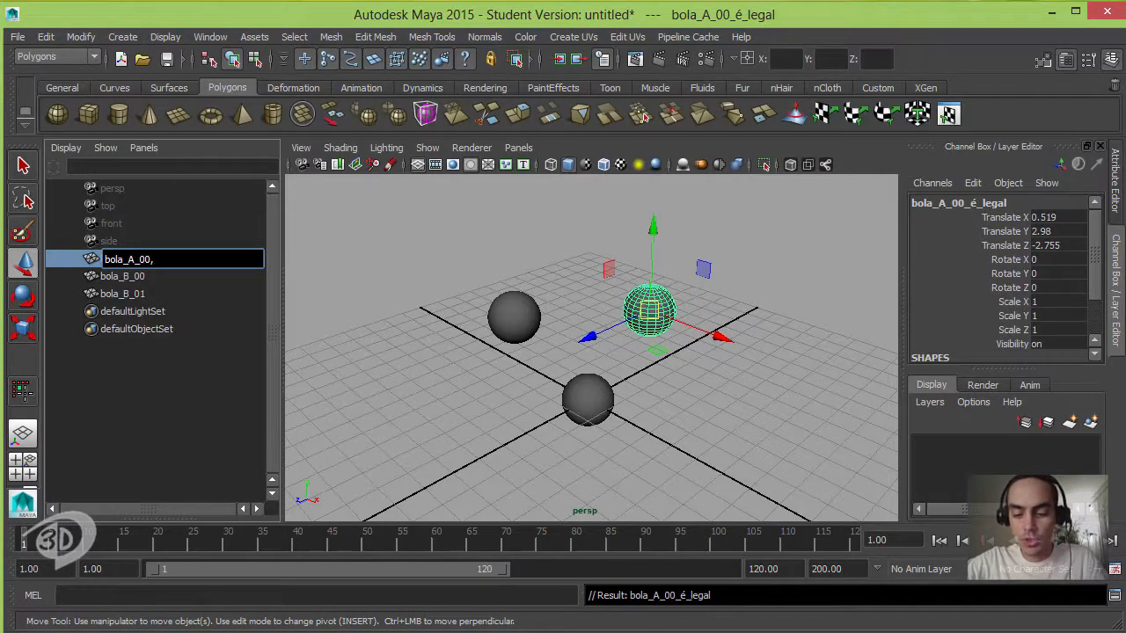
pyautogui.press('Return')
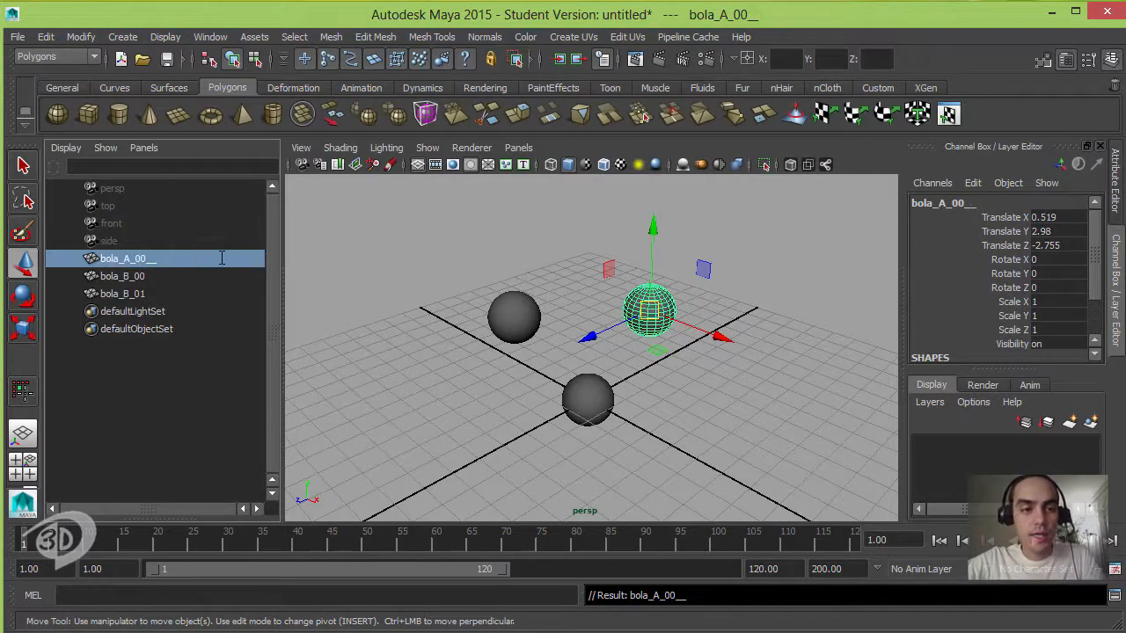
# Remove the trailing underscores so that the sphere is named bola_A_00
pyautogui.doubleClick(158, 262)
pyautogui.press('BackSpace')
pyautogui.press('BackSpace')
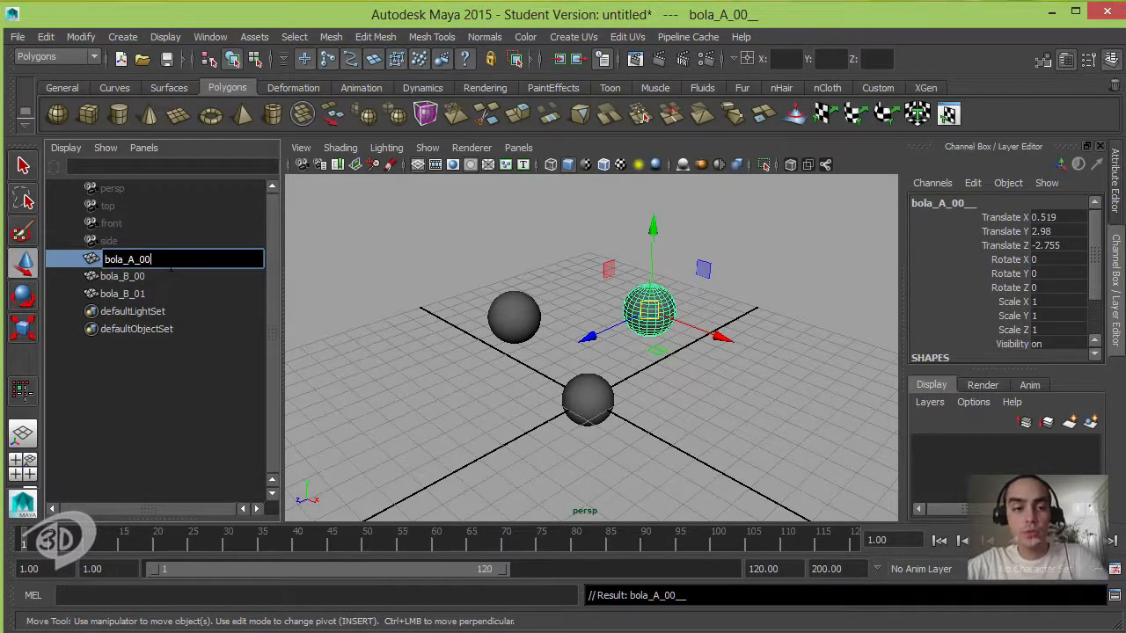
pyautogui.press('Return')
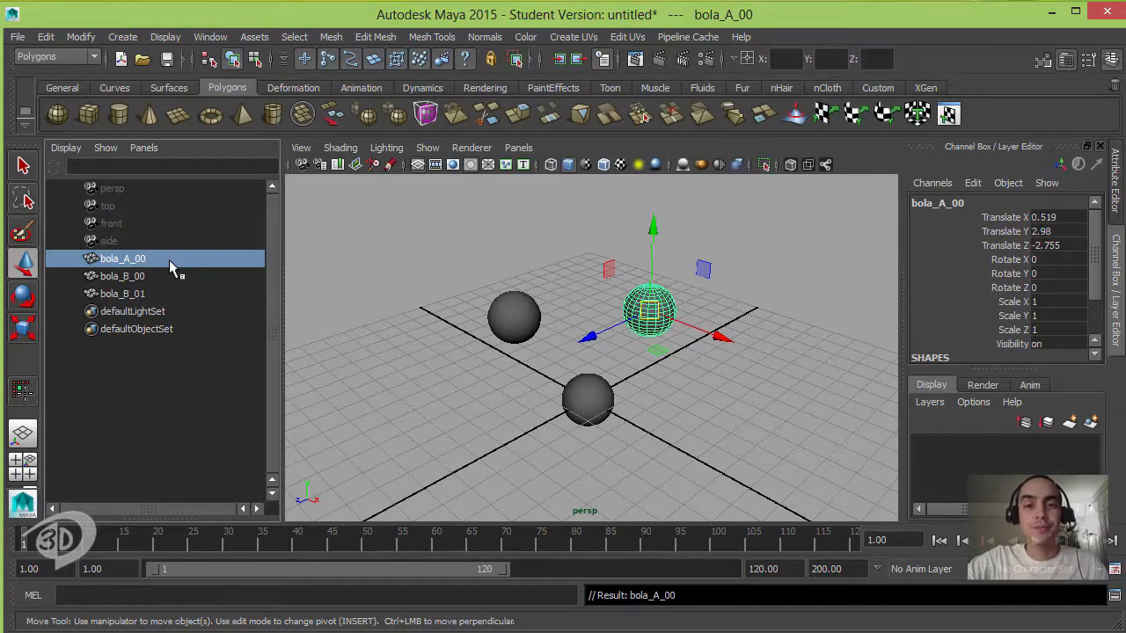
# Select bola_A_00, bola_B_00 and bola_B_01 in turn to check which sphere each name refers to
pyautogui.click(132, 294)
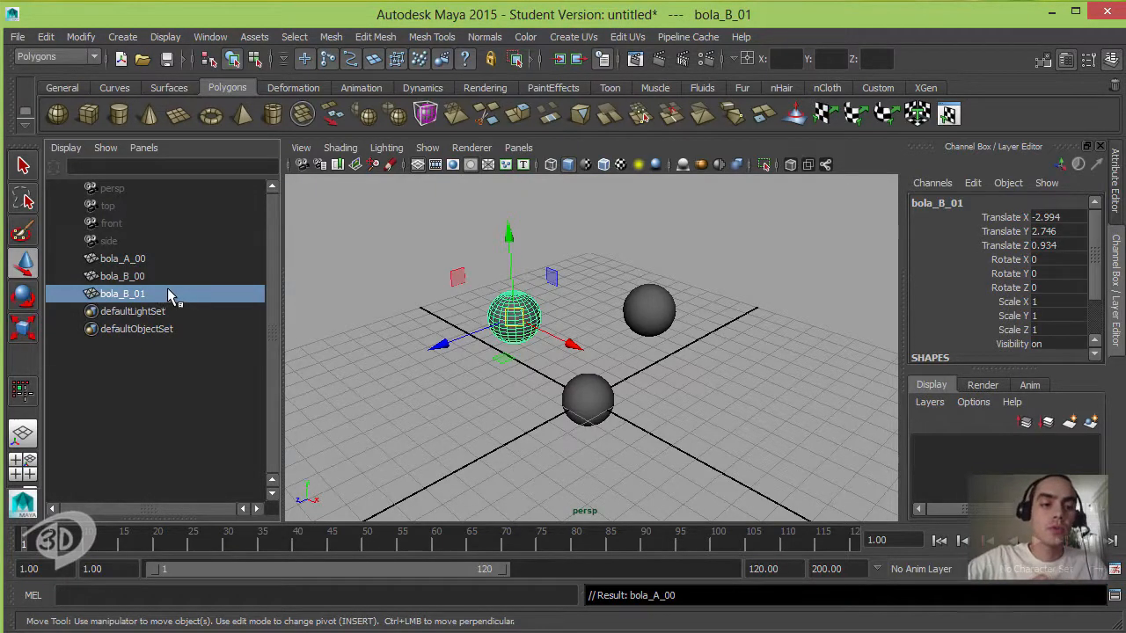
pyautogui.click(149, 259)
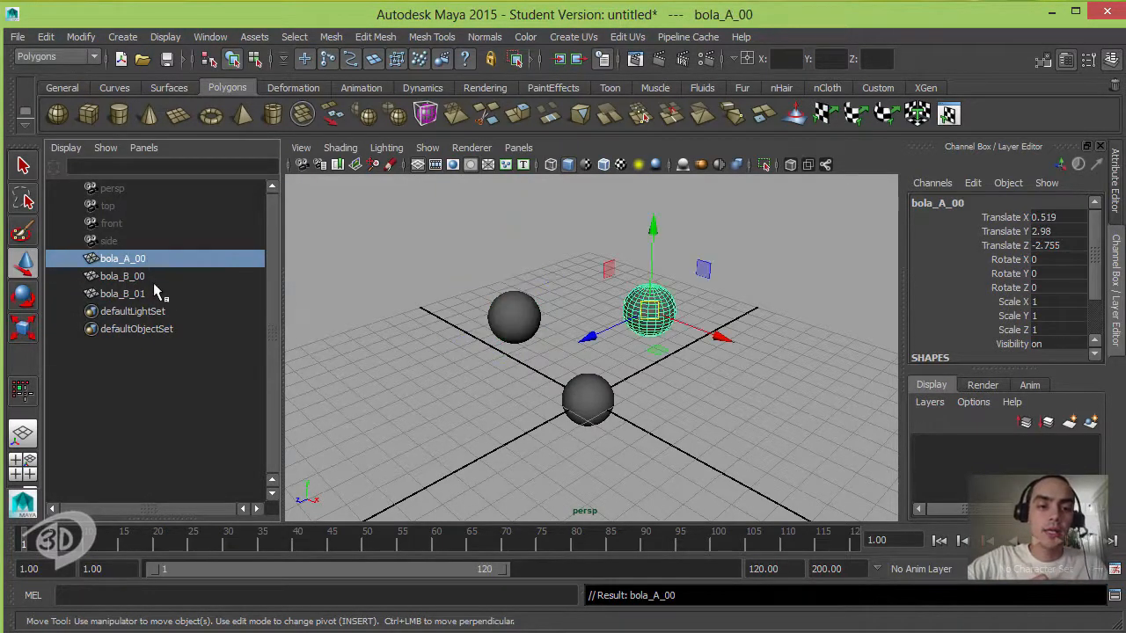
pyautogui.click(153, 278)
pyautogui.click(155, 294)
pyautogui.click(154, 275)
pyautogui.click(150, 291)
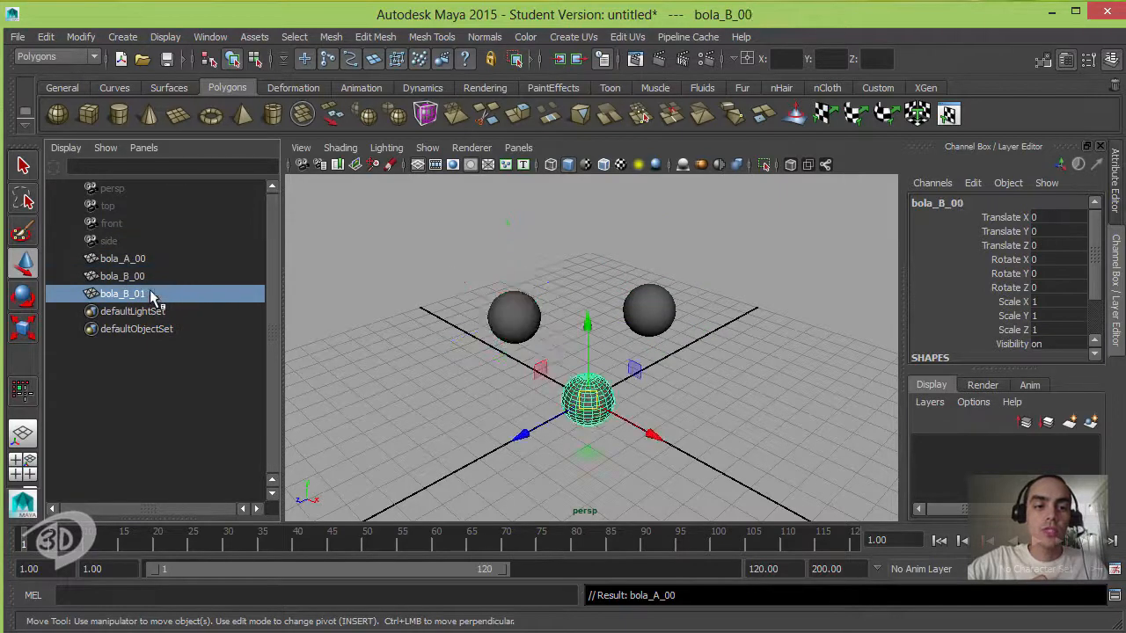
# Scale the bola_A_00 sphere up uniformly to a factor of about 2.7
pyautogui.click(154, 275)
pyautogui.click(156, 258)
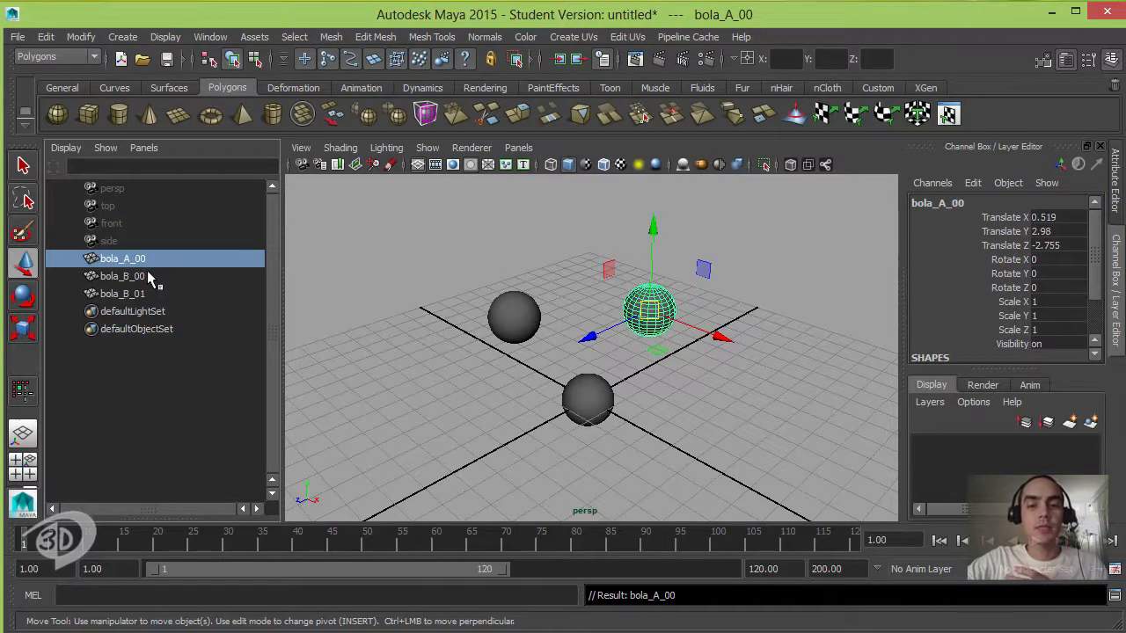
pyautogui.click(533, 328)
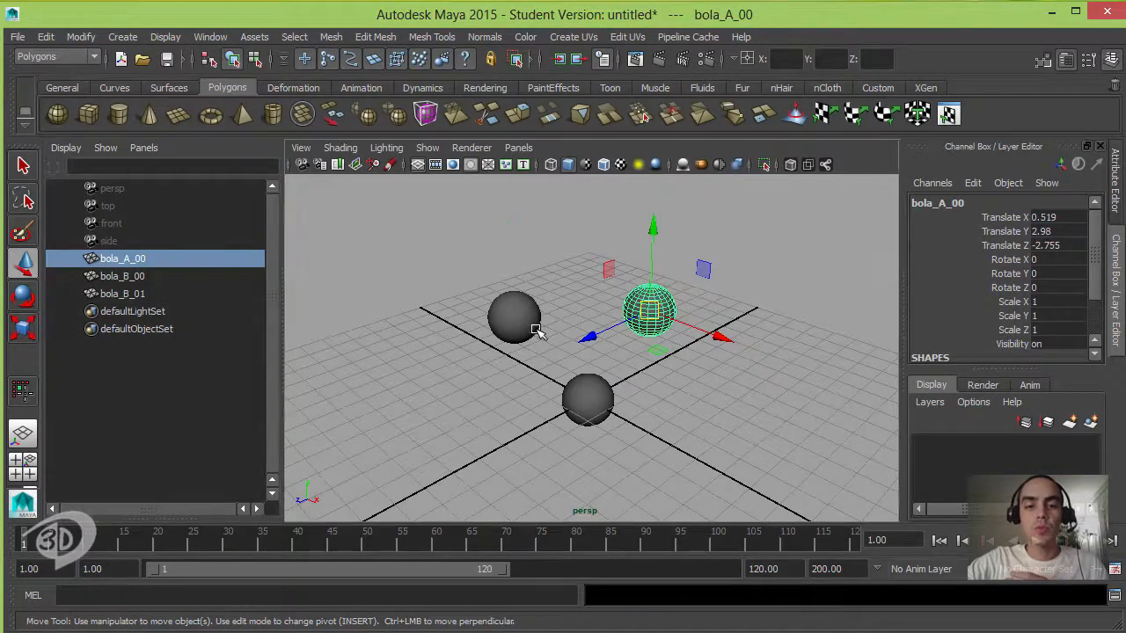
pyautogui.click(145, 260)
pyautogui.press('r')
pyautogui.moveTo(651, 315); pyautogui.dragTo(716, 282)
# Rename the enlarged sphere bola_A_00 as bolaGrand_A_00
pyautogui.doubleClick(123, 259)
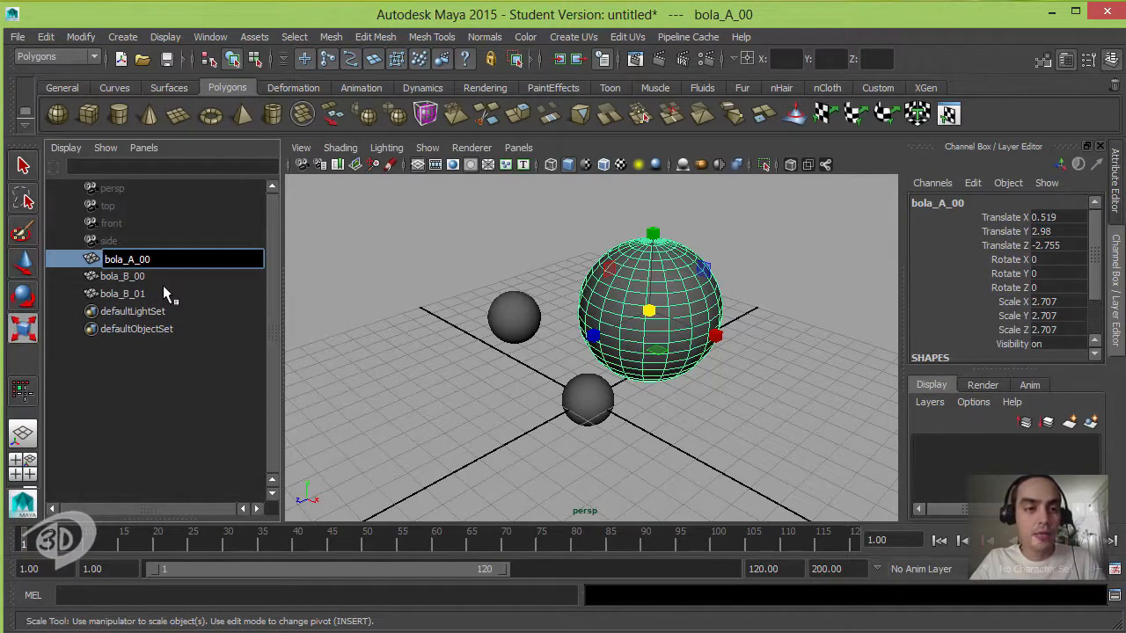
pyautogui.write('G')
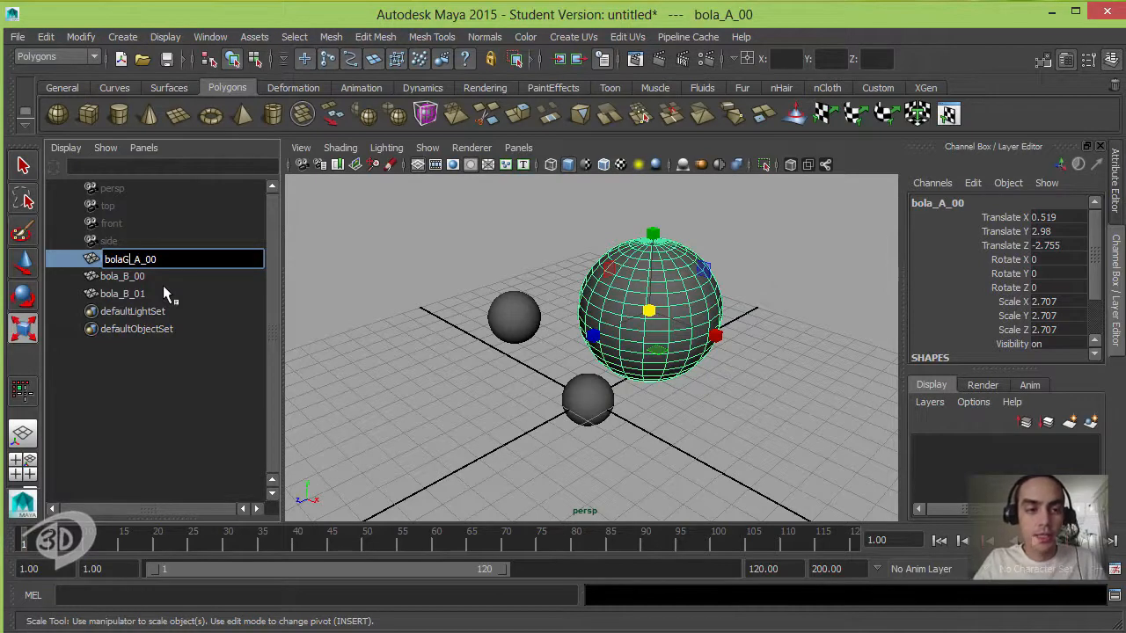
pyautogui.write('rand')
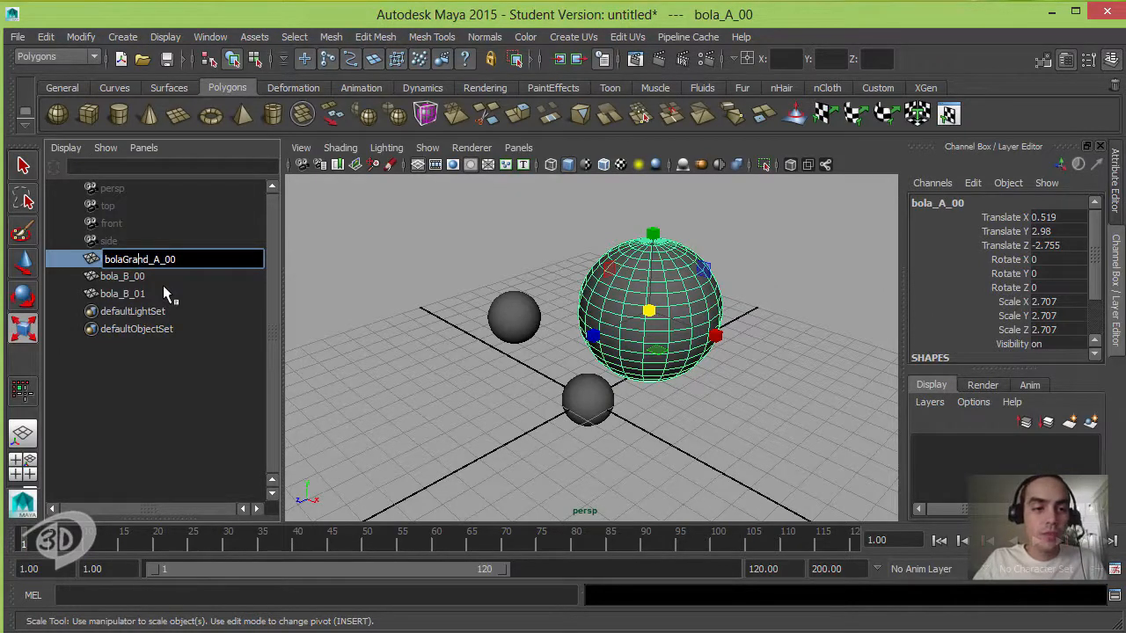
pyautogui.press('Return')
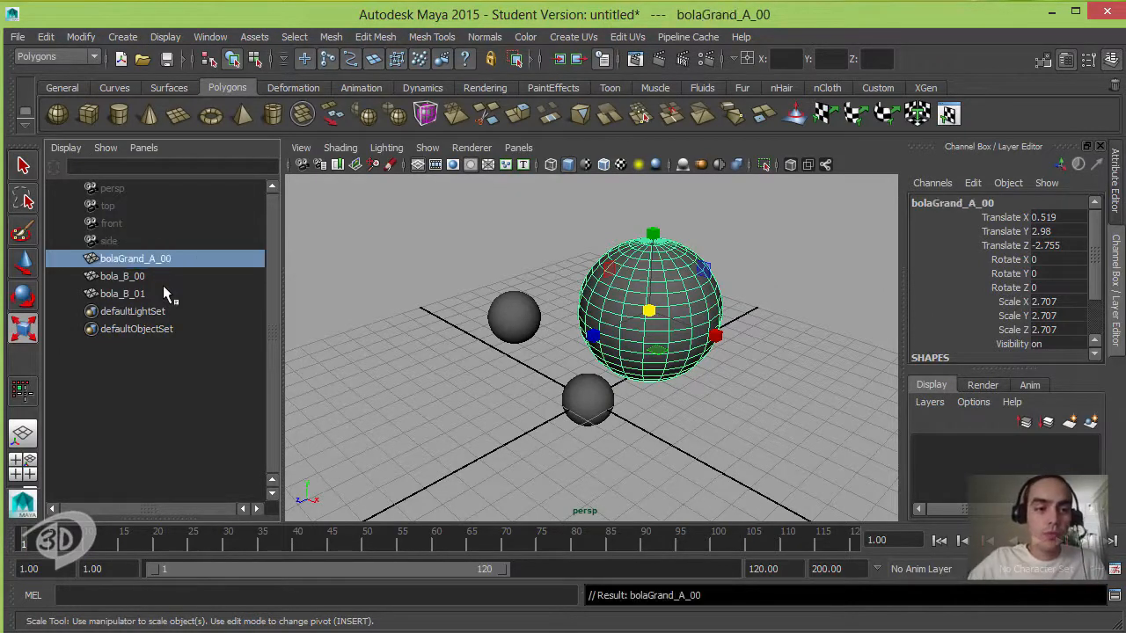
# Rename the small sphere bola_B_00 at the grid's centre as bolaPequena_B_00
pyautogui.doubleClick(123, 277)
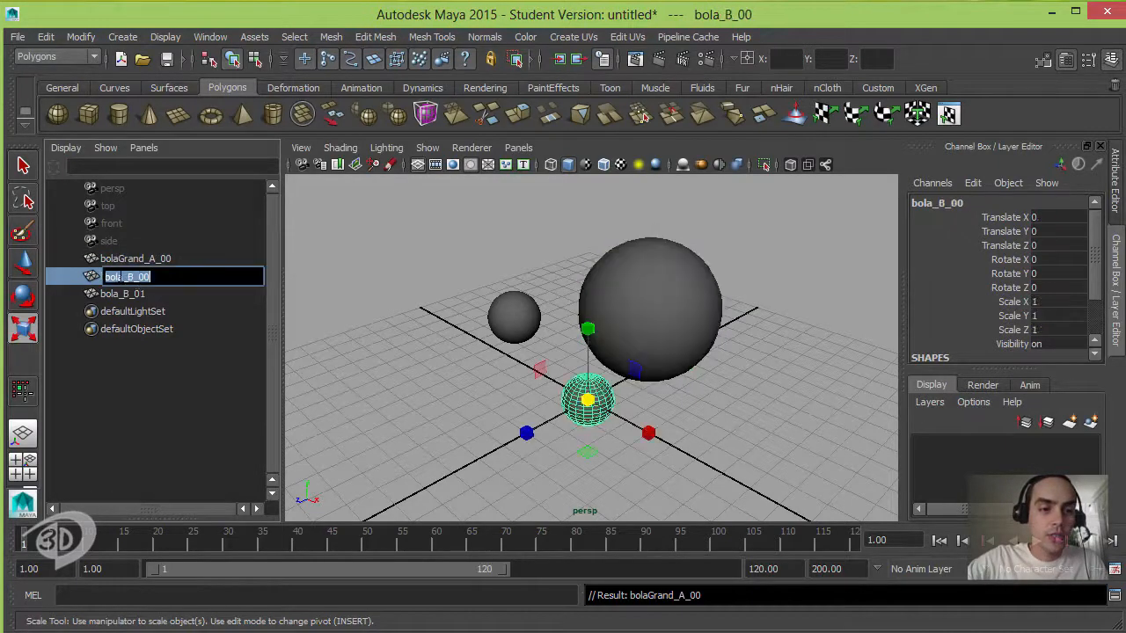
pyautogui.press('Right')
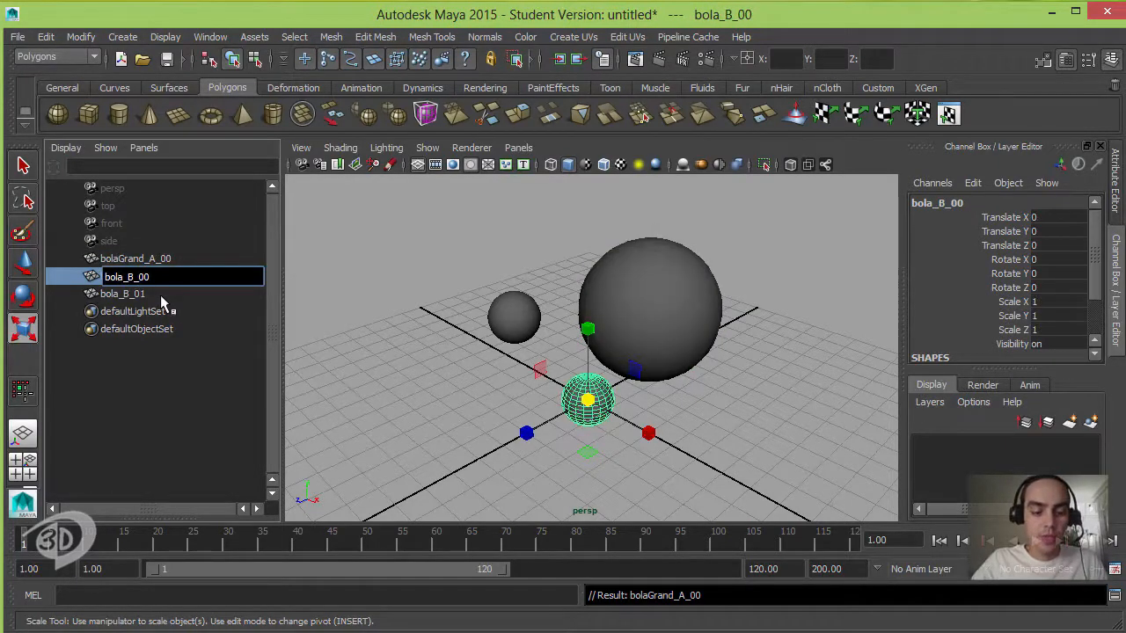
pyautogui.write('Pequena')
pyautogui.press('Return')
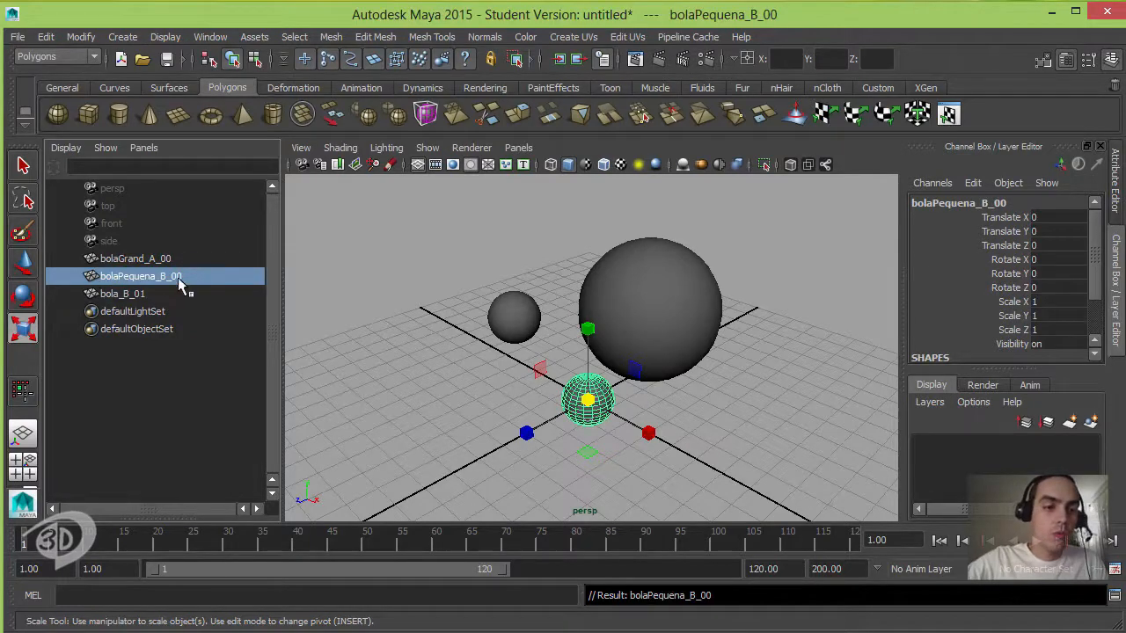
# Rename the other small sphere, bola_B_01, as bolaPequena_B_01
pyautogui.doubleClick(125, 294)
pyautogui.click(124, 295)
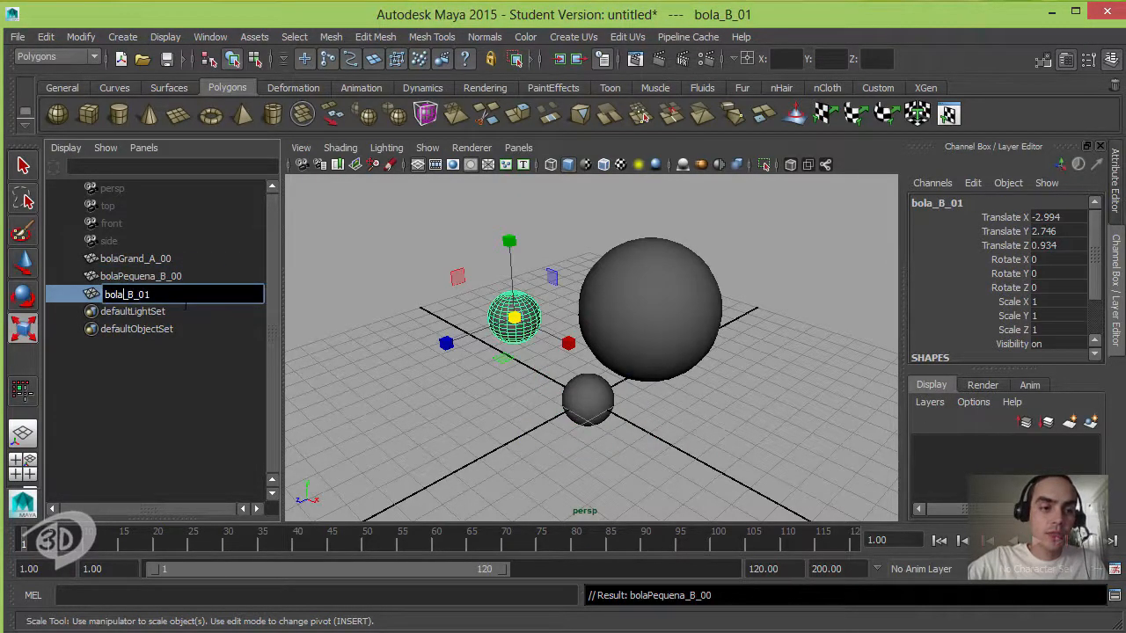
pyautogui.write('Pe')
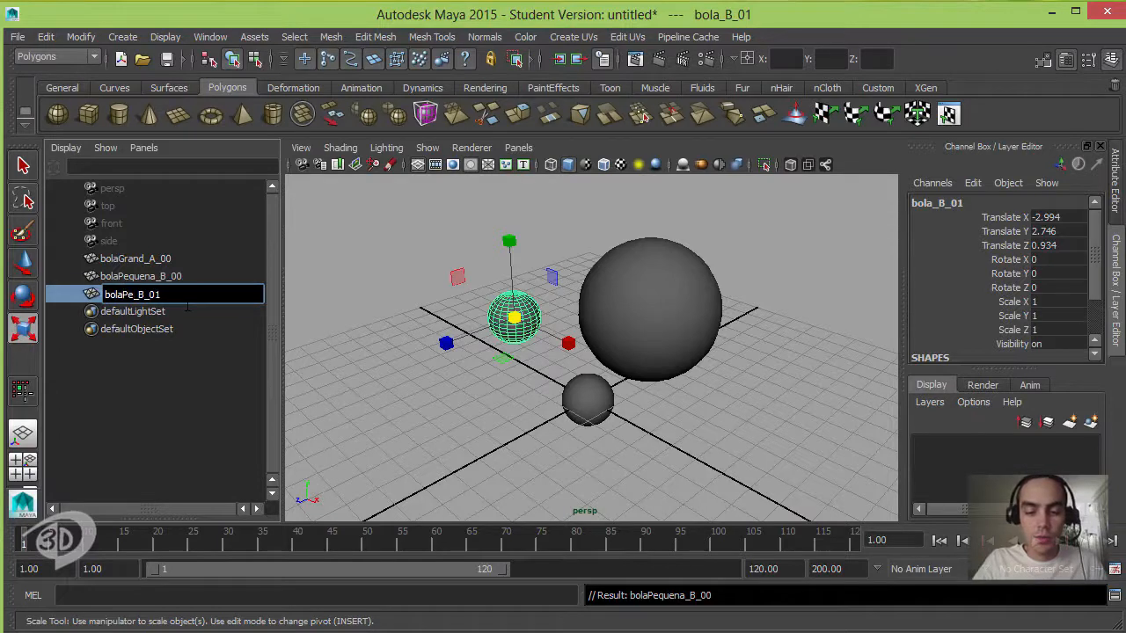
pyautogui.write('quena')
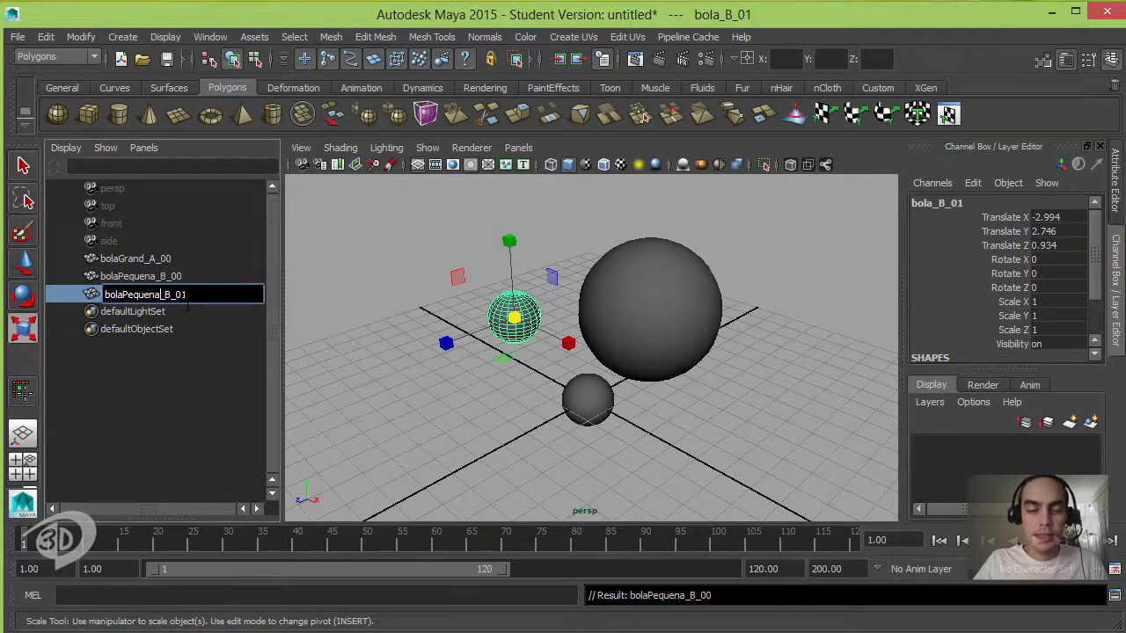
pyautogui.press('Return')
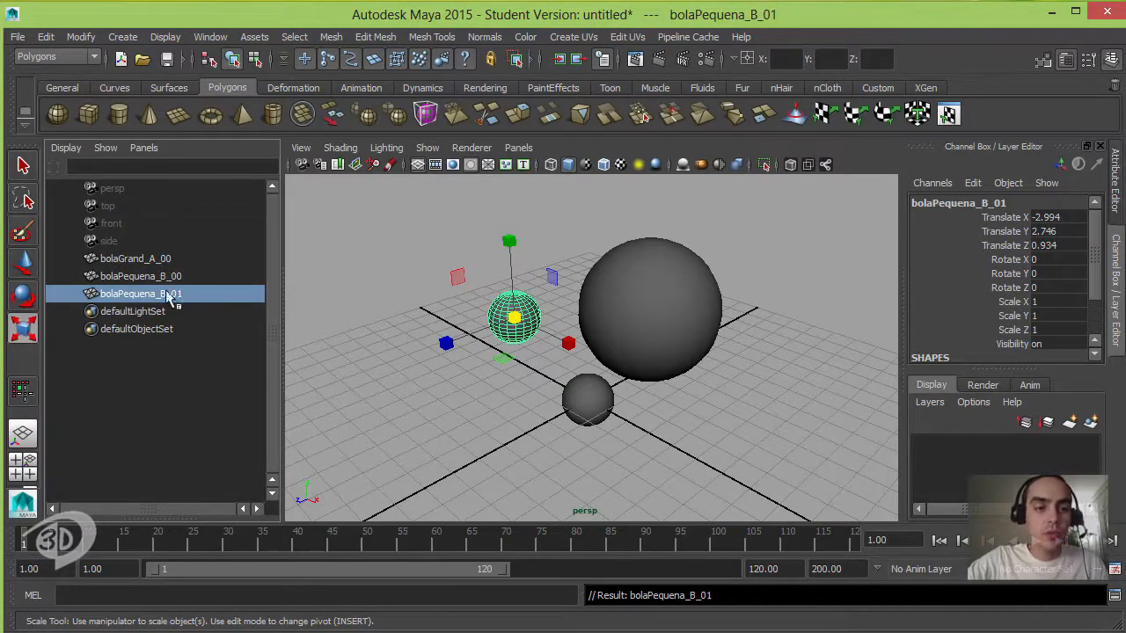
# Capitalise the first letter of both small spheres' names, giving BolaPequena_B_01 and BolaPequena_B_00
pyautogui.doubleClick(105, 296)
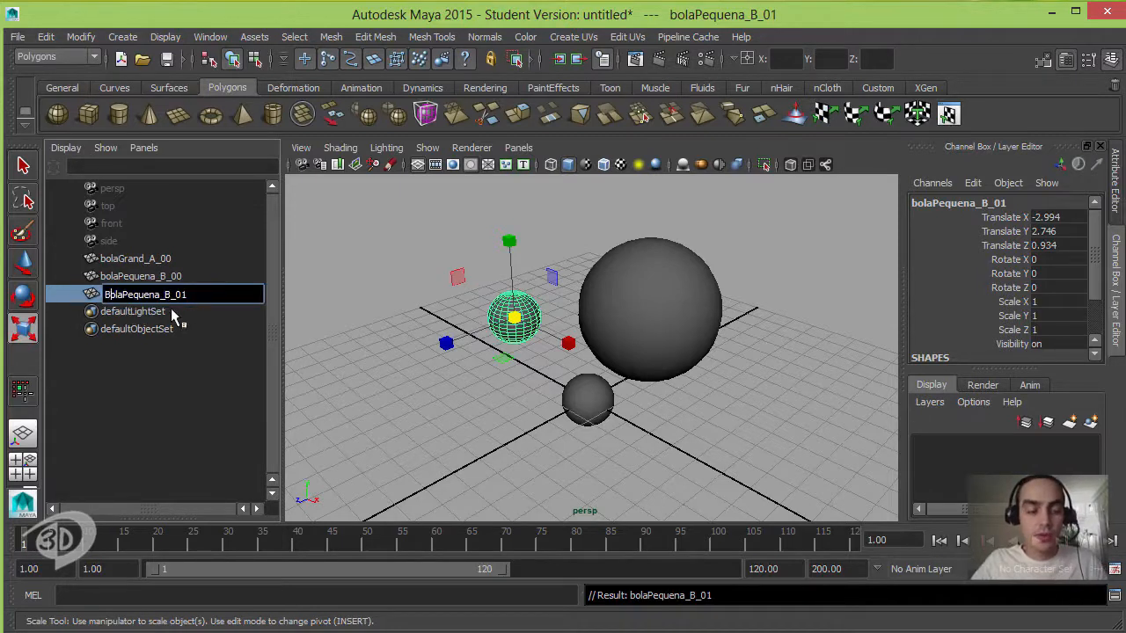
pyautogui.press('Return')
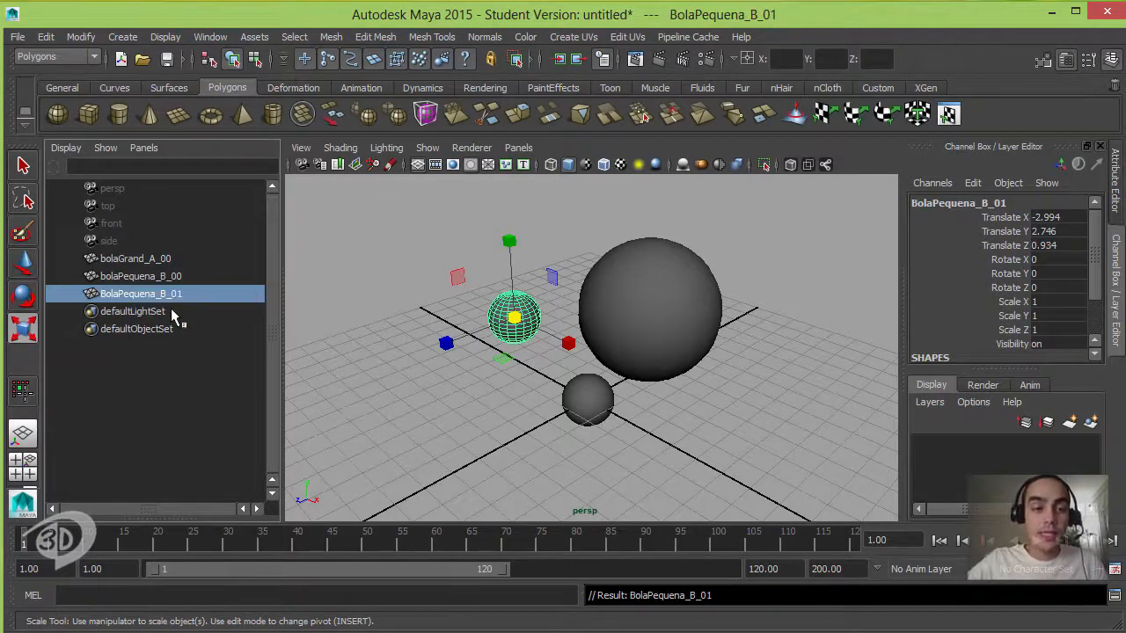
pyautogui.doubleClick(112, 276)
pyautogui.press('Delete')
pyautogui.write('B')
pyautogui.press('Return')
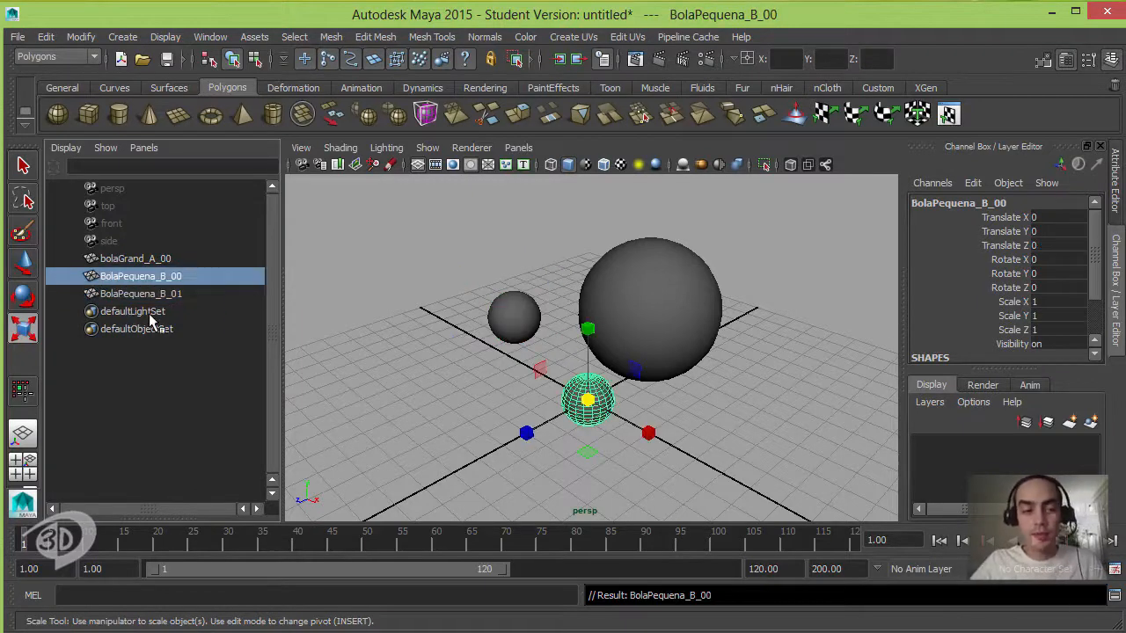
# Select bolaGrand_A_00 and BolaPequena_B_00 in turn to compare how the large and small spheres are named
pyautogui.doubleClick(141, 260)
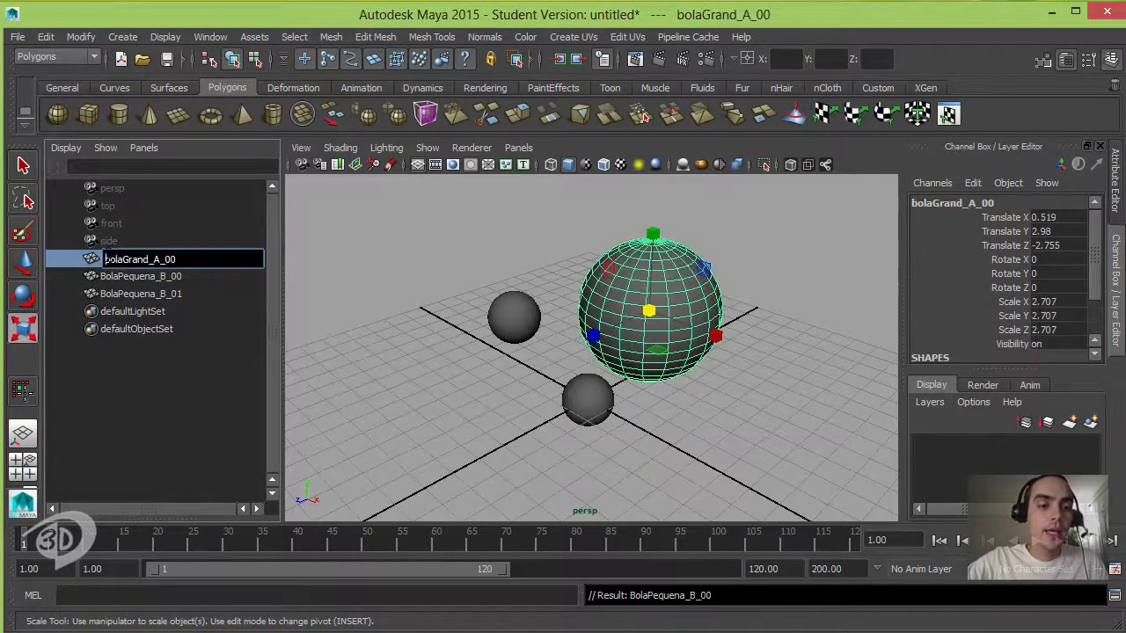
pyautogui.click(131, 275)
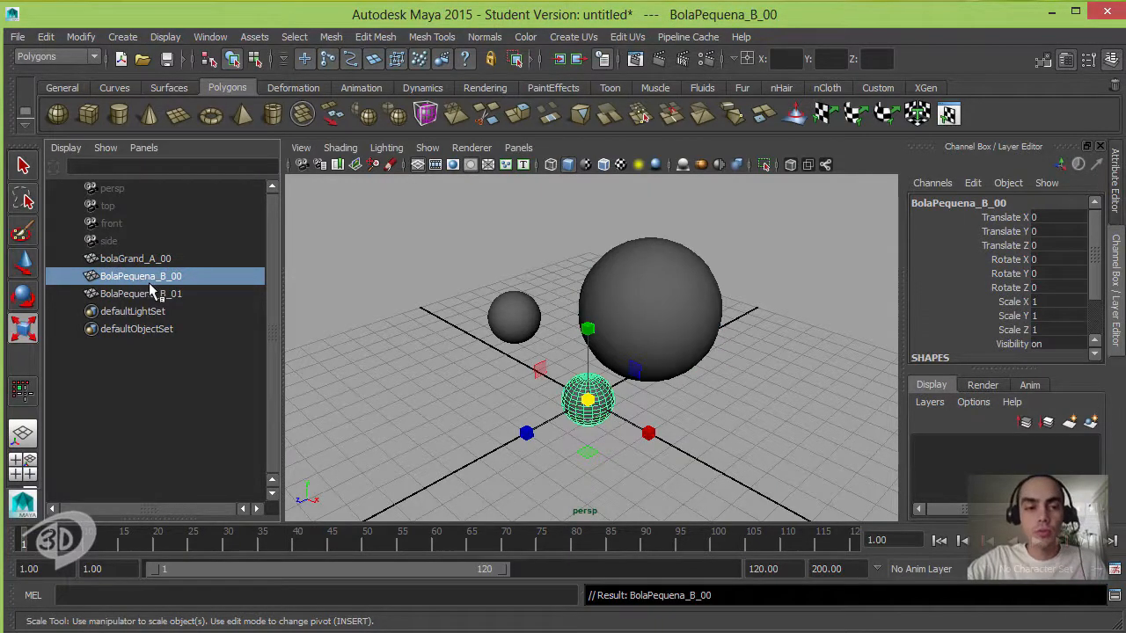
pyautogui.click(173, 258)
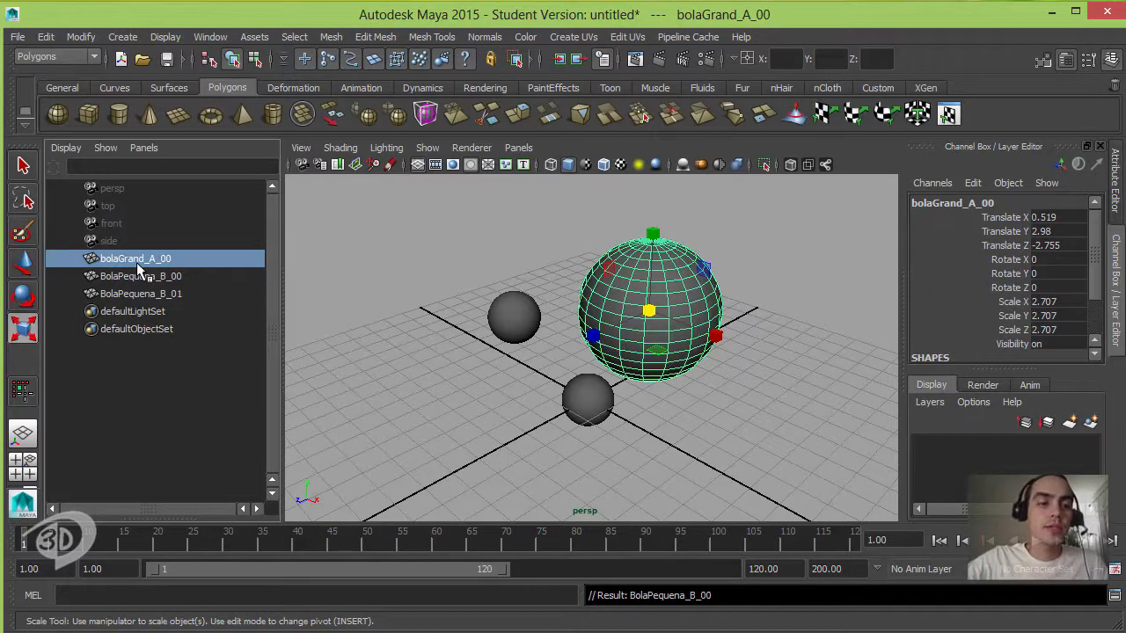
pyautogui.click(110, 276)
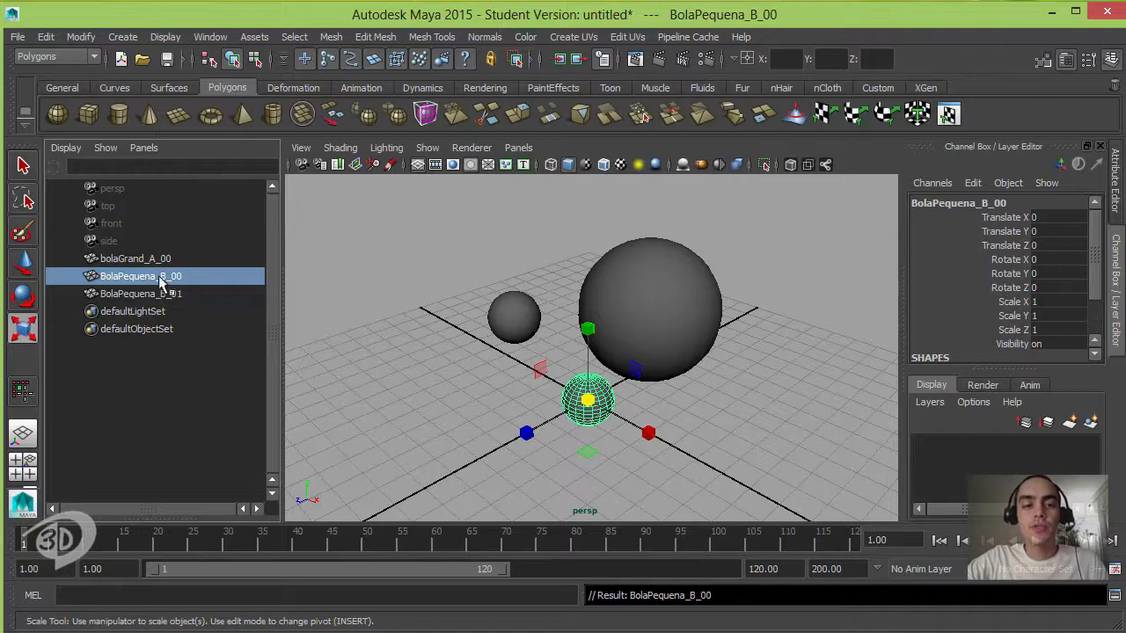
pyautogui.click(123, 259)
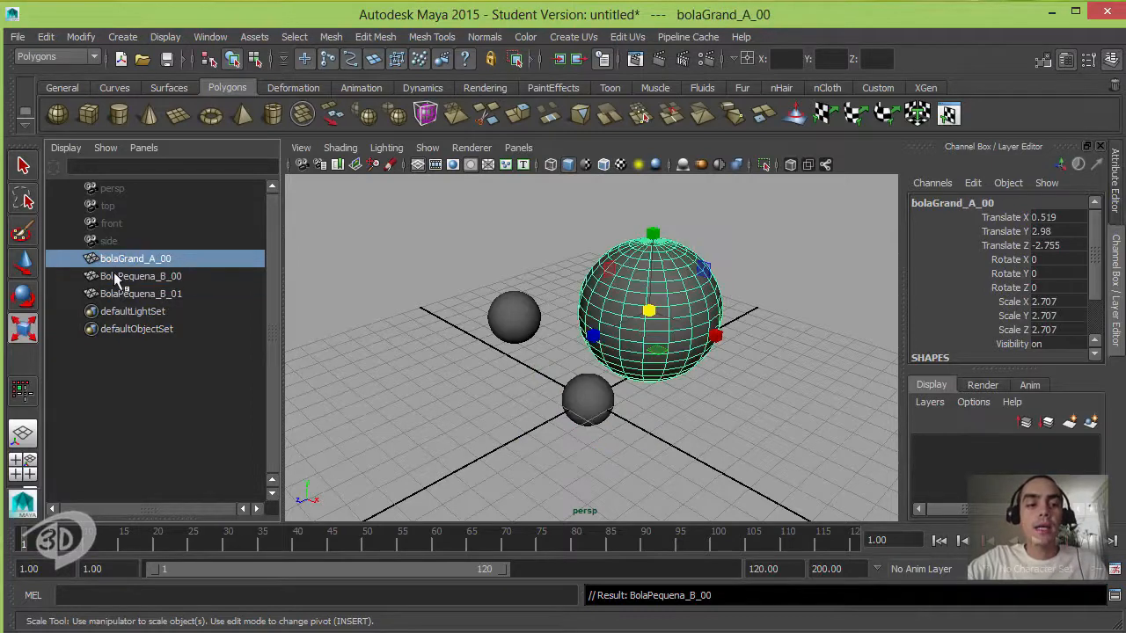
# Append the suffix _geo to the large sphere's name so that it reads bolaGrand_A_00_geo
pyautogui.doubleClick(190, 257)
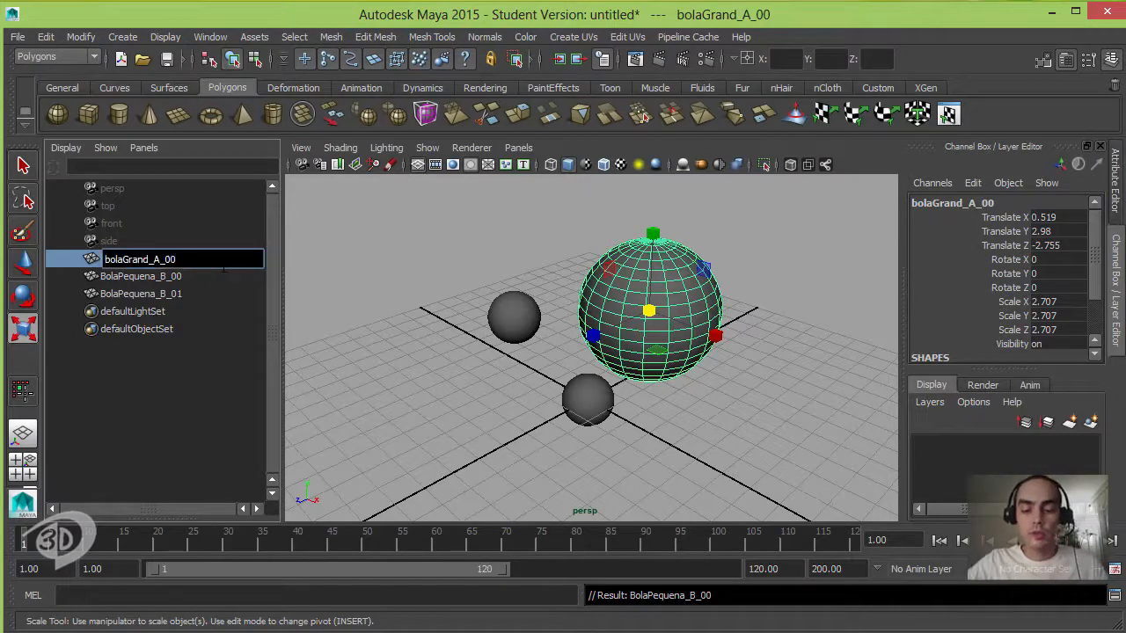
pyautogui.write('_geo')
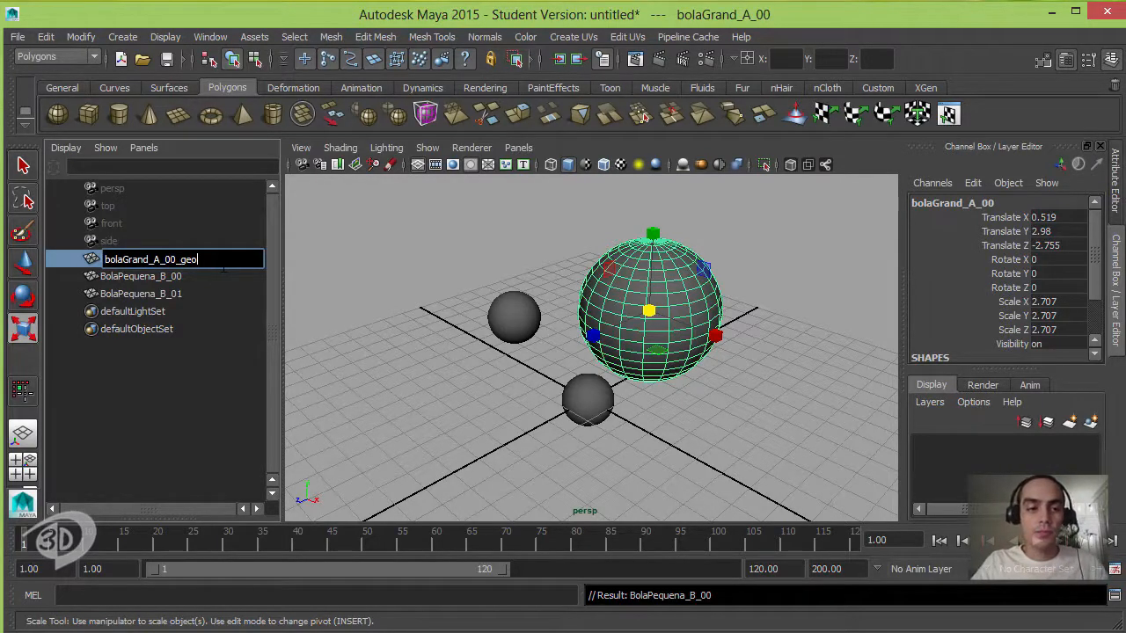
pyautogui.press('Return')
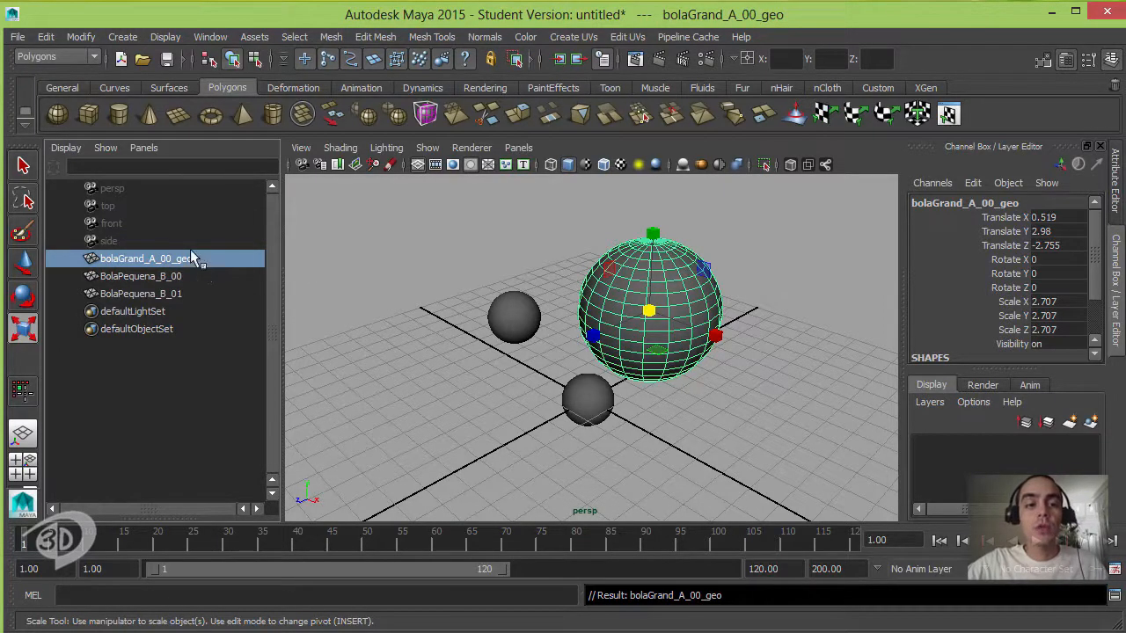
pyautogui.click(192, 274)
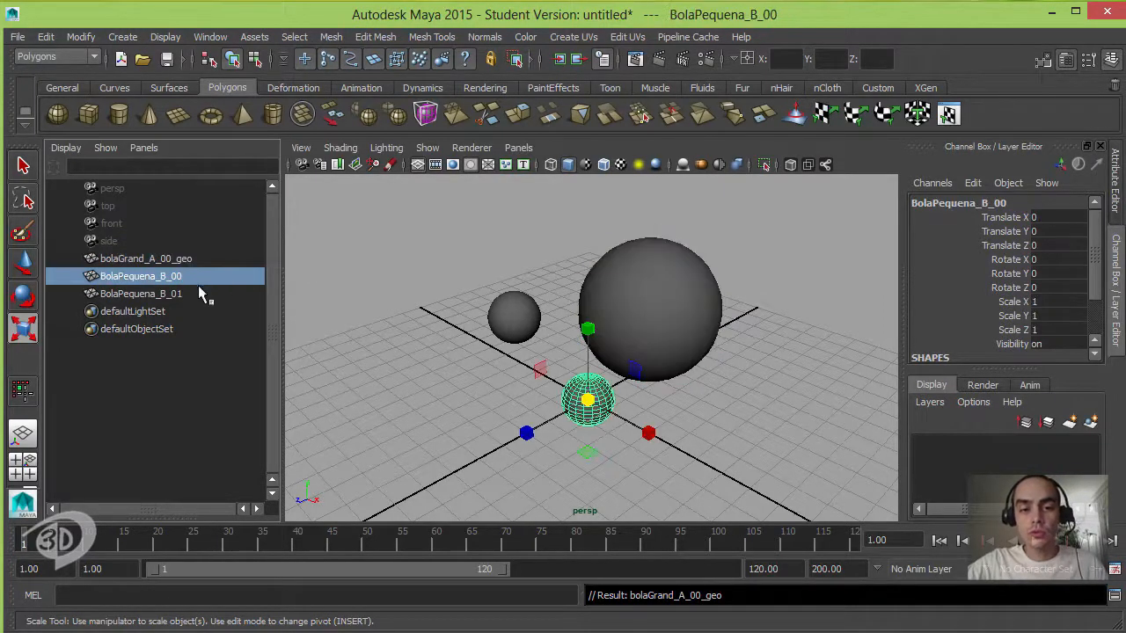
pyautogui.click(198, 287)
pyautogui.click(196, 274)
pyautogui.click(196, 287)
pyautogui.click(187, 276)
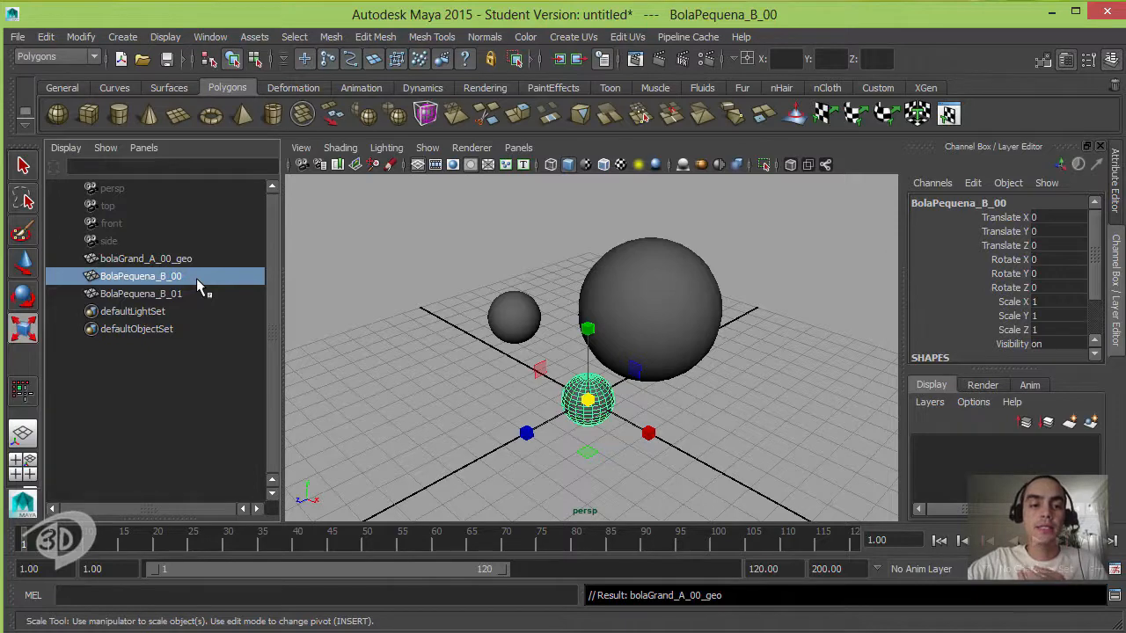
# Append the suffix _geo to both small spheres' names, giving BolaPequena_B_00_geo and BolaPequena_B_01_geo
pyautogui.doubleClick(196, 278)
pyautogui.write('_geo')
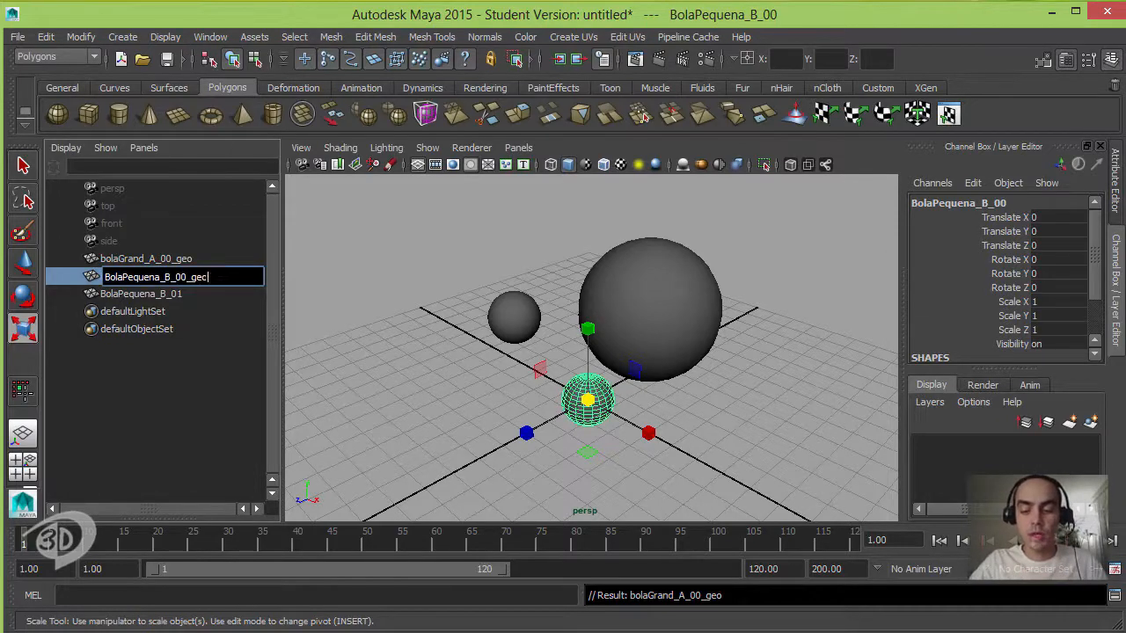
pyautogui.press('Return')
pyautogui.doubleClick(158, 294)
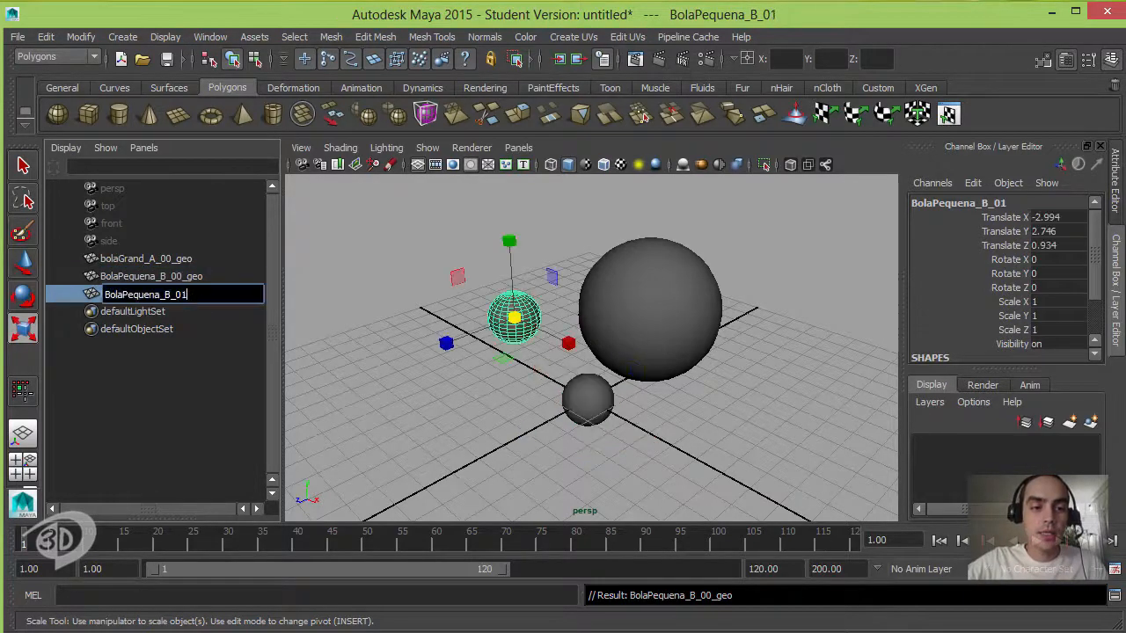
pyautogui.write('_geo')
pyautogui.press('Return')
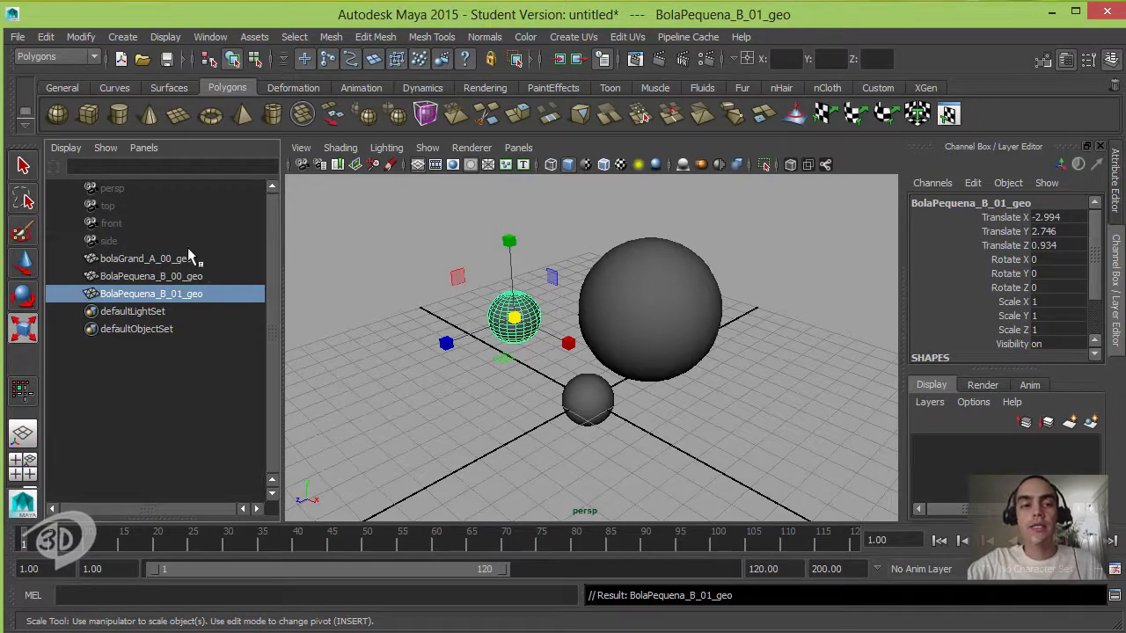
# Add the prefix feliz_ to the names of all three spheres at once with Prefix Hierarchy Names
pyautogui.click(144, 260)
pyautogui.keyDown('ctrl'); pyautogui.click(146, 276); pyautogui.keyUp('ctrl')
pyautogui.keyDown('ctrl'); pyautogui.click(146, 295); pyautogui.keyUp('ctrl')
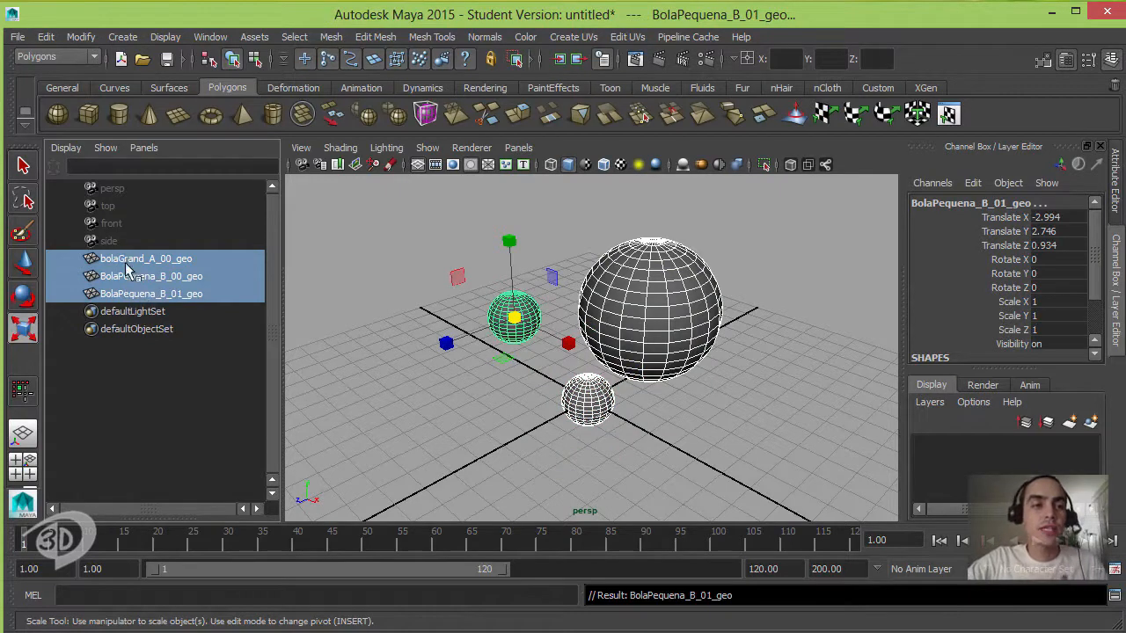
pyautogui.click(80, 37)
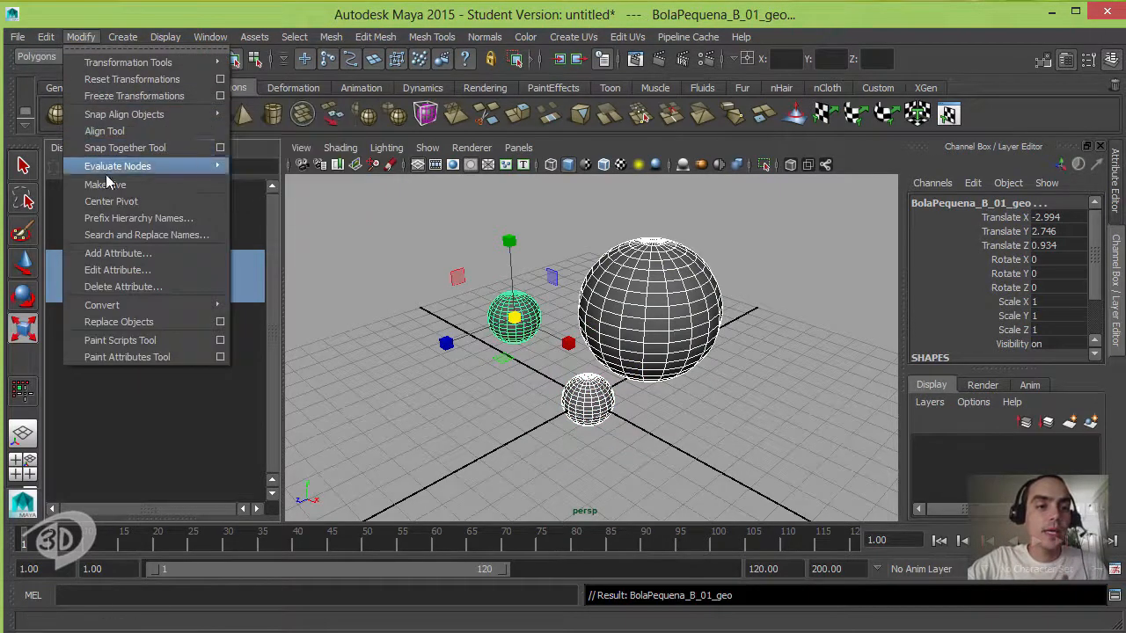
pyautogui.click(195, 221)
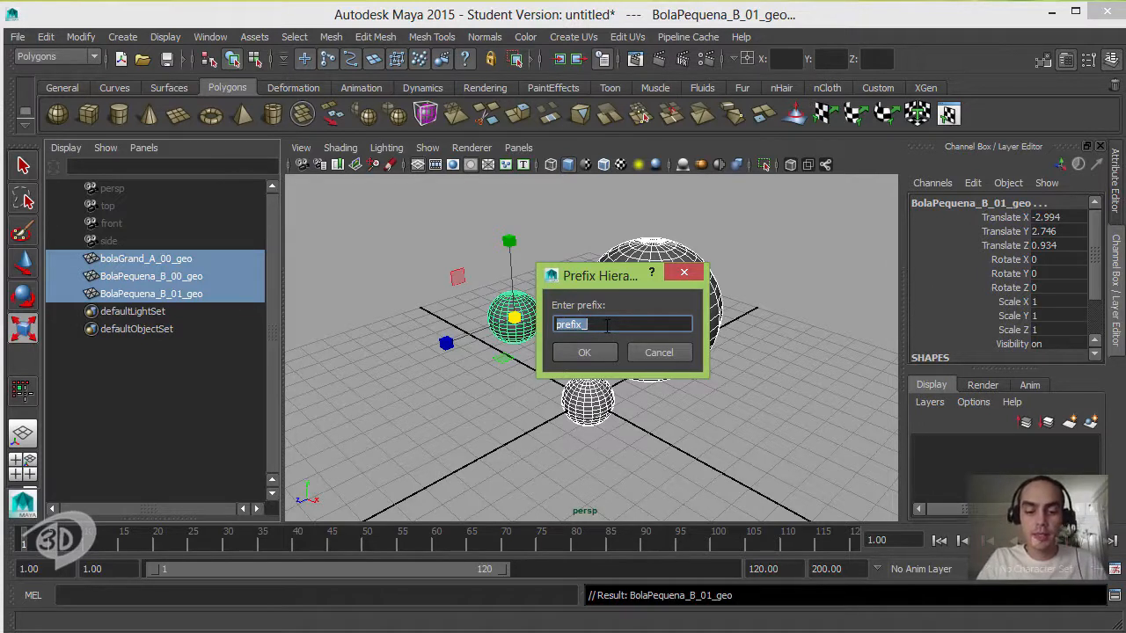
pyautogui.write('feli')
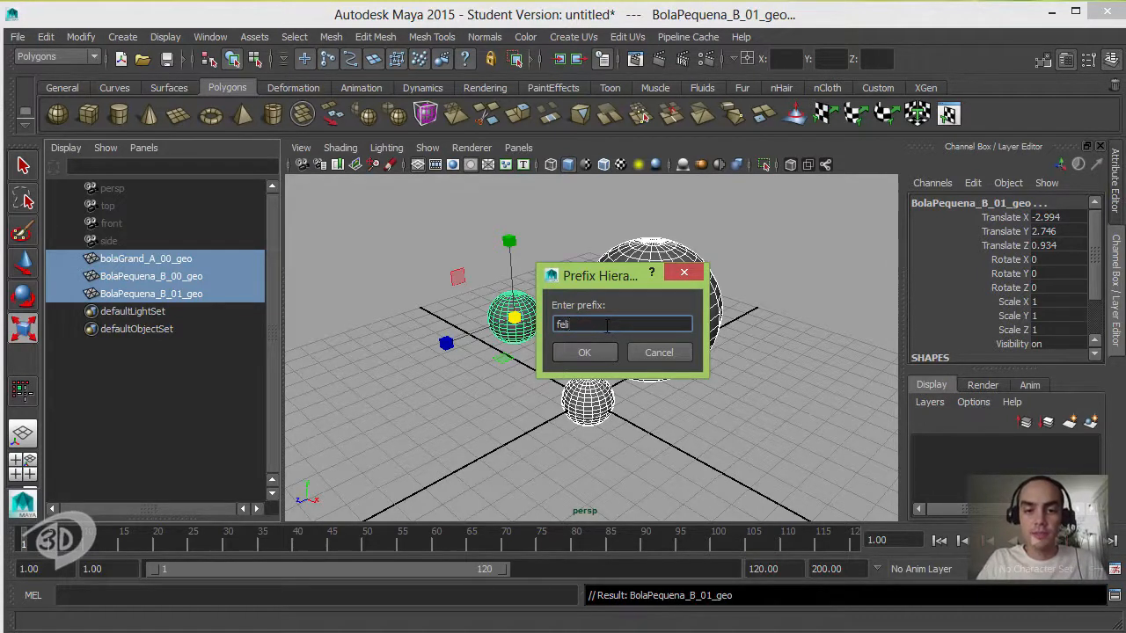
pyautogui.write('z_')
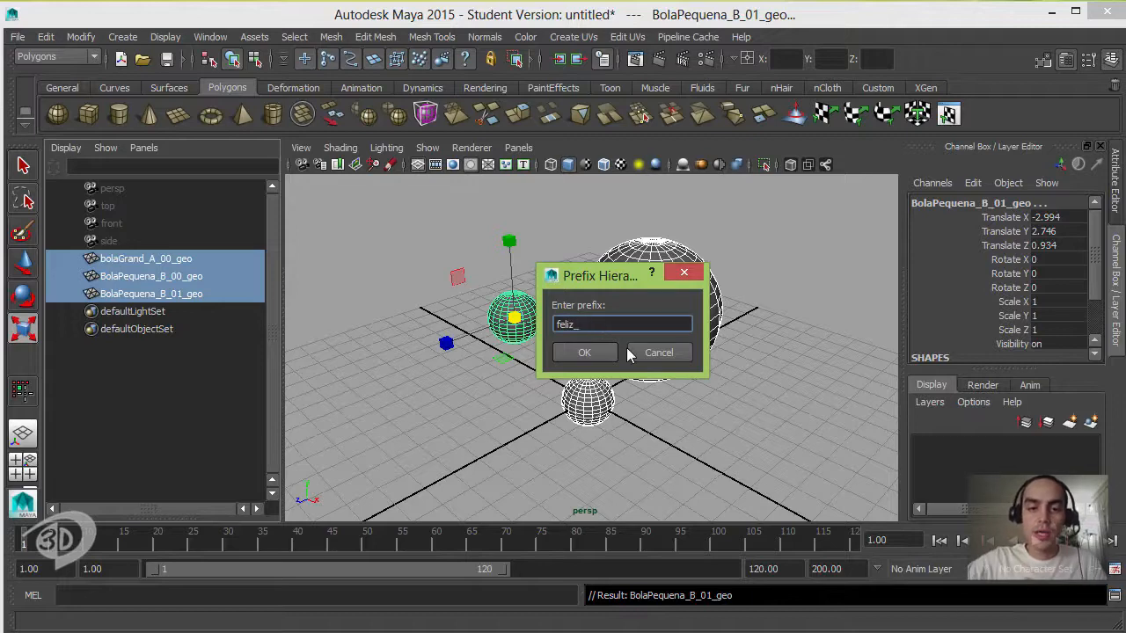
pyautogui.click(588, 354)
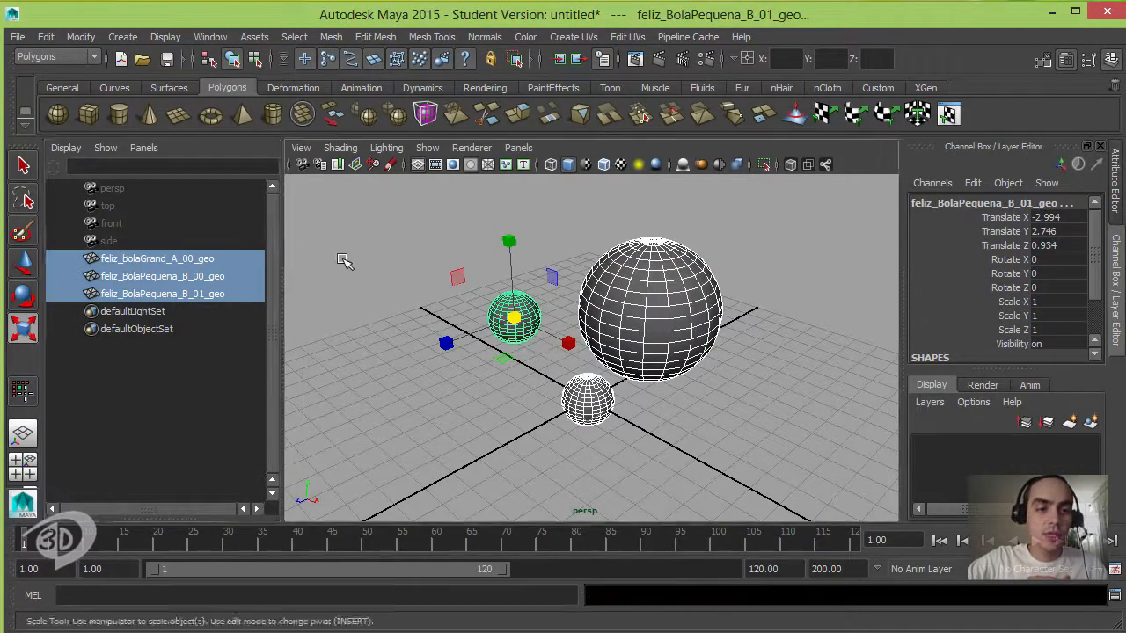
# Replace feliz with obrigado in the names of the three selected spheres using Search and Replace Names limited to Selected
pyautogui.click(343, 261)
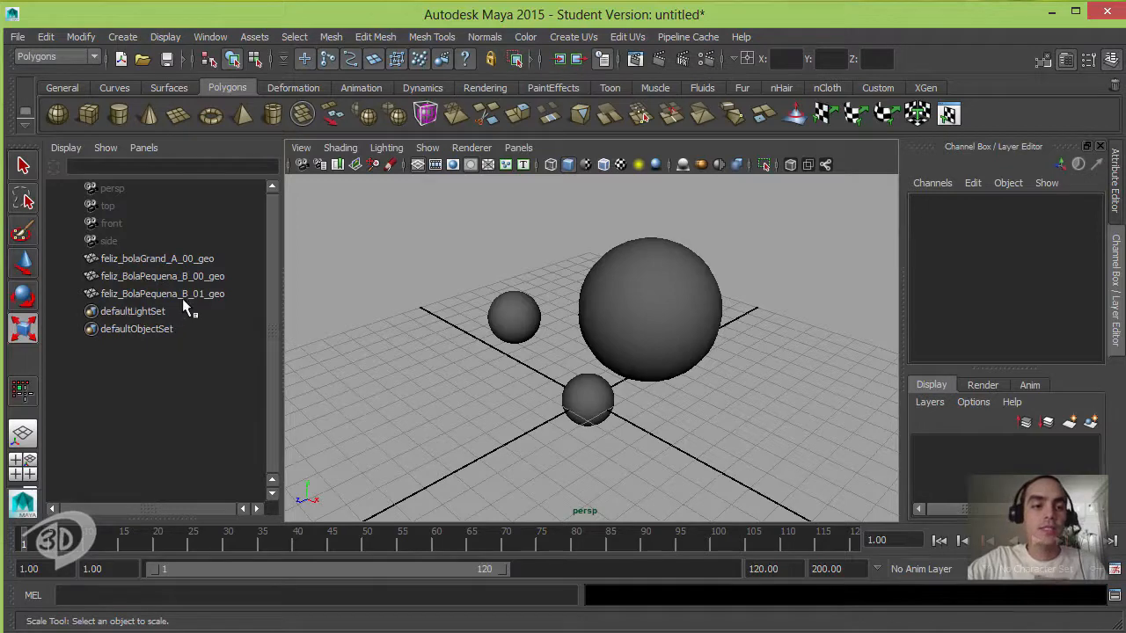
pyautogui.click(154, 259)
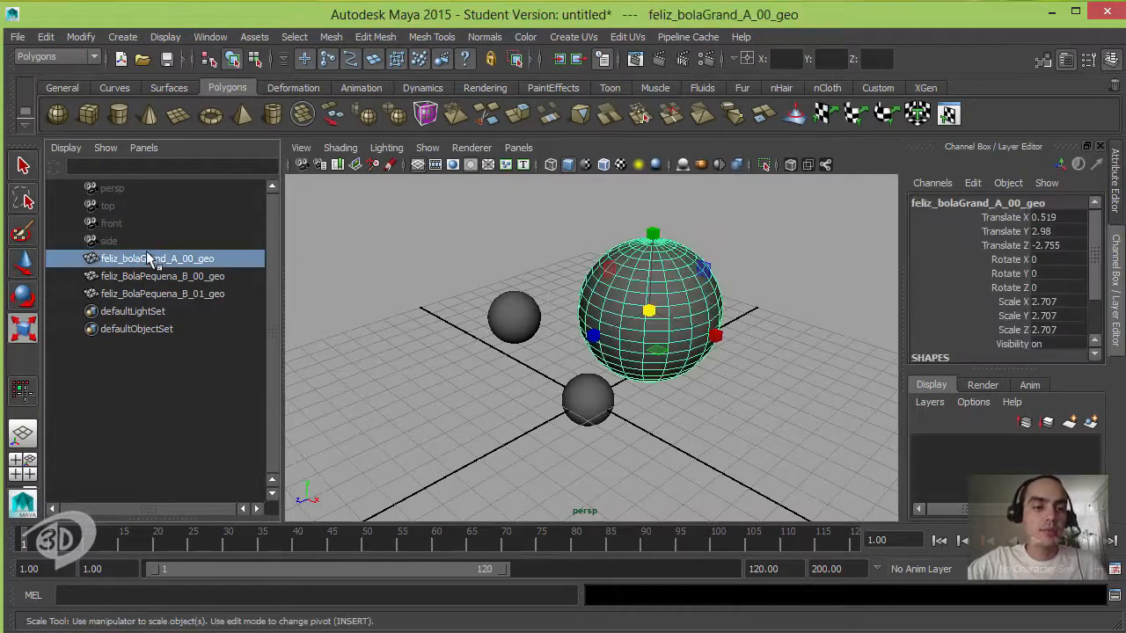
pyautogui.keyDown('shift'); pyautogui.click(141, 294); pyautogui.keyUp('shift')
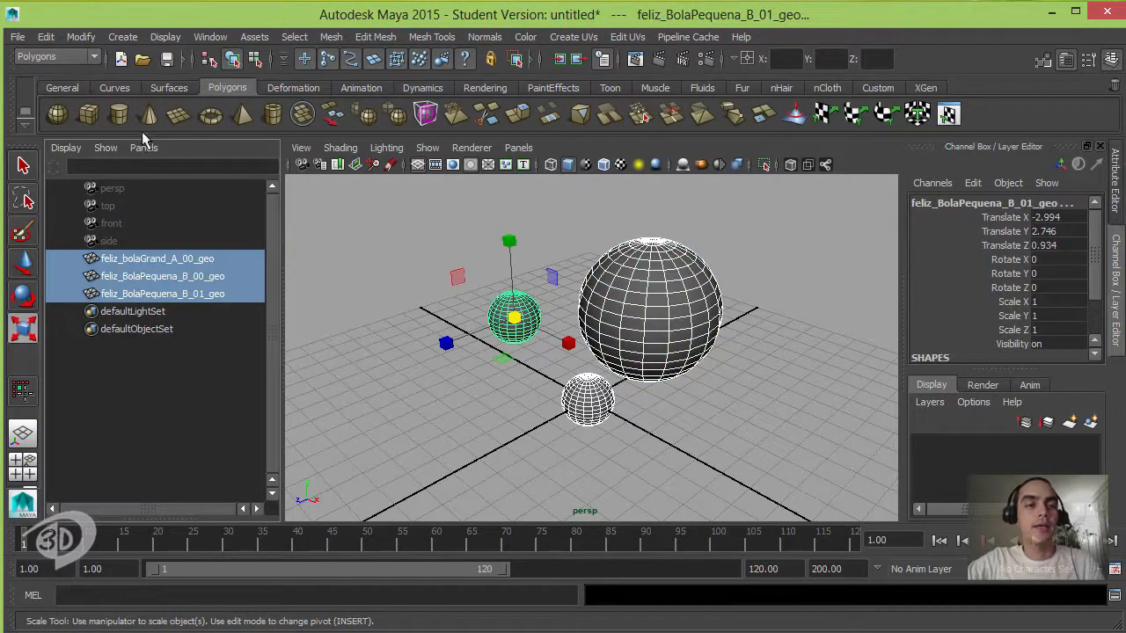
pyautogui.click(80, 38)
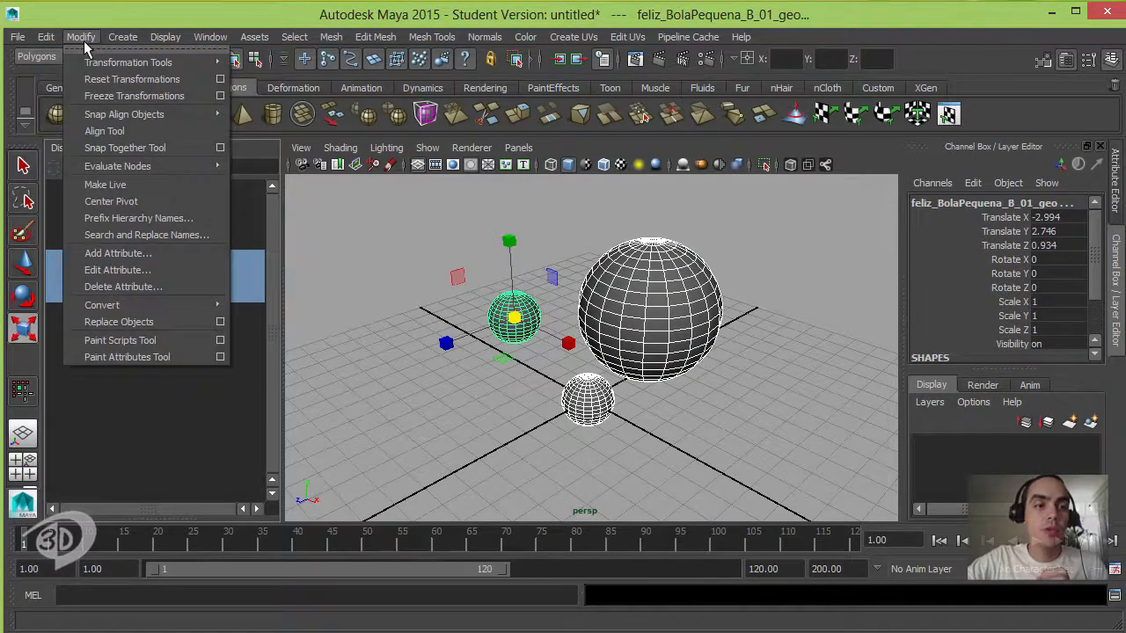
pyautogui.click(161, 234)
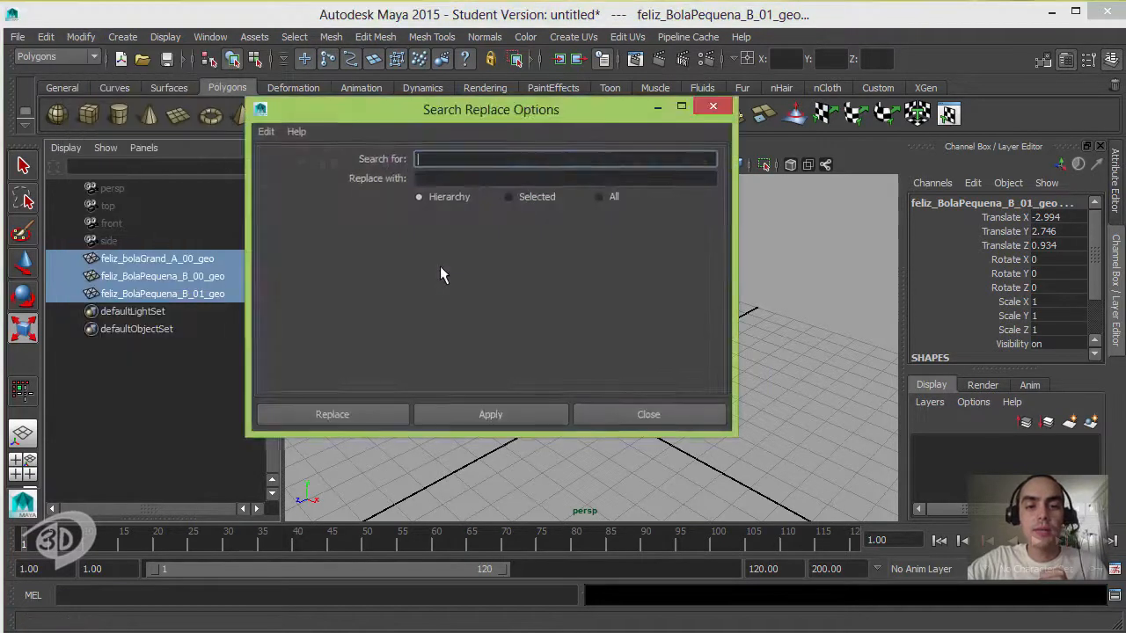
pyautogui.click(435, 178)
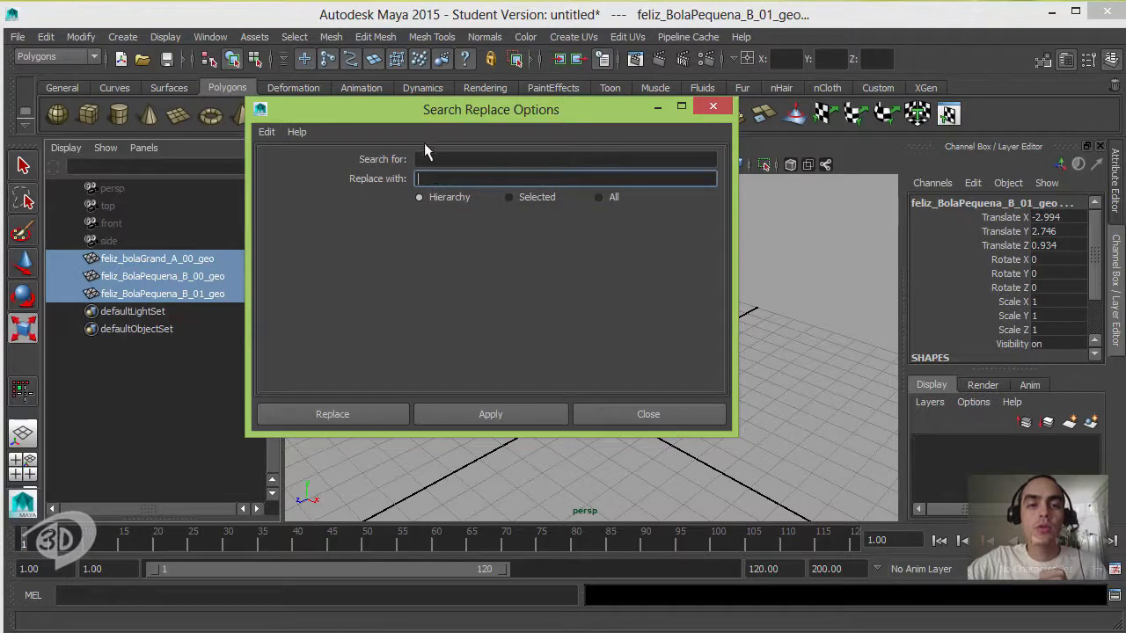
pyautogui.click(435, 159)
pyautogui.click(529, 198)
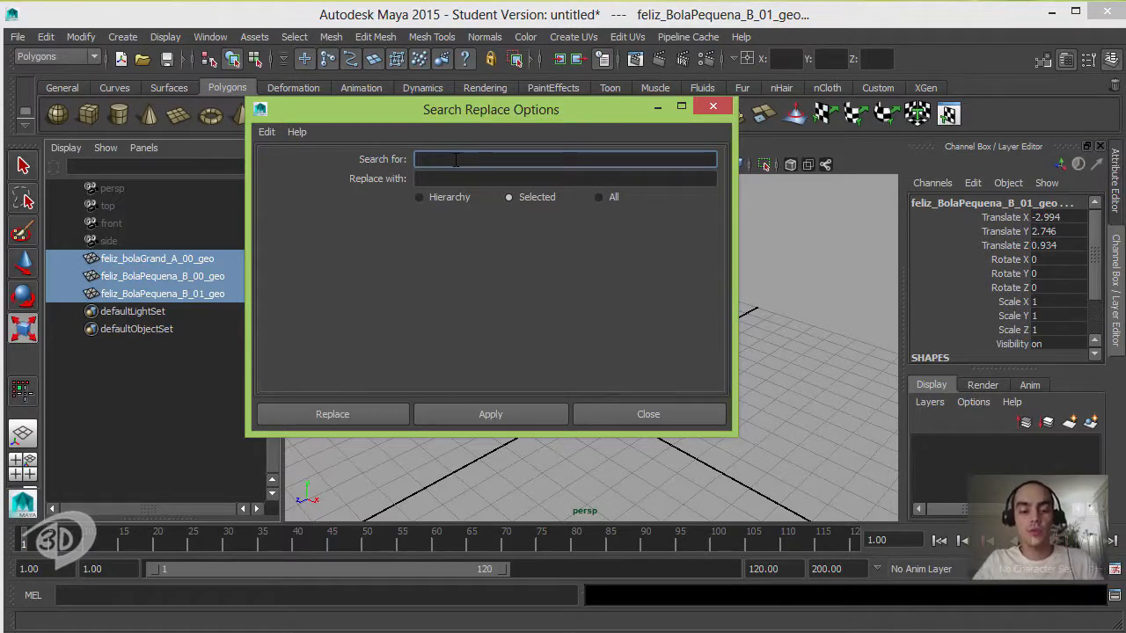
pyautogui.write('feliz')
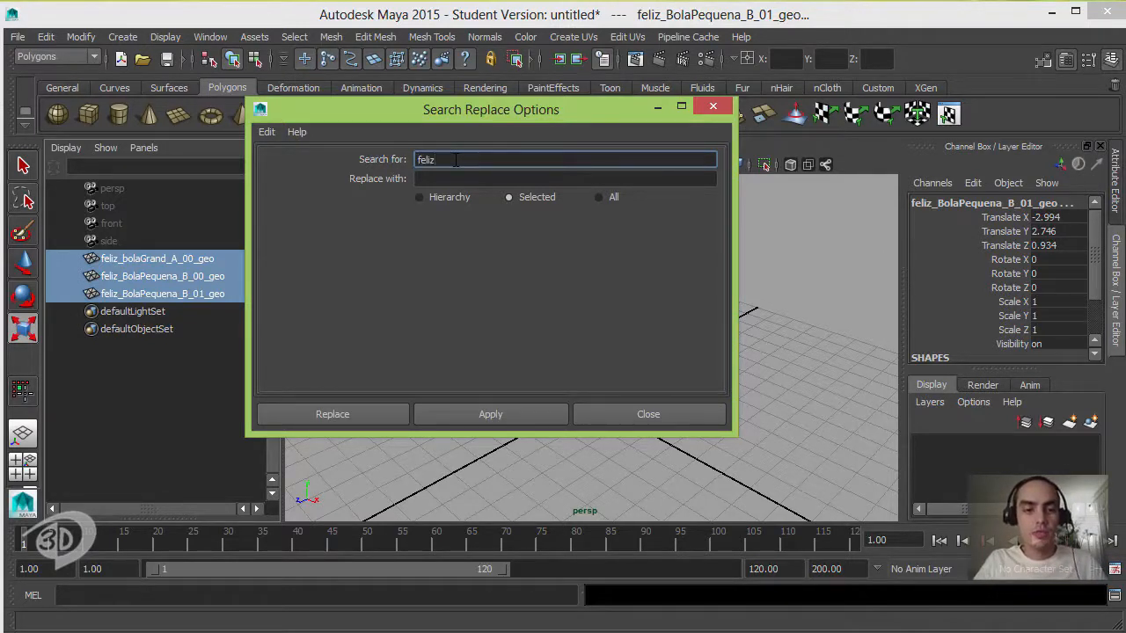
pyautogui.press('Tab')
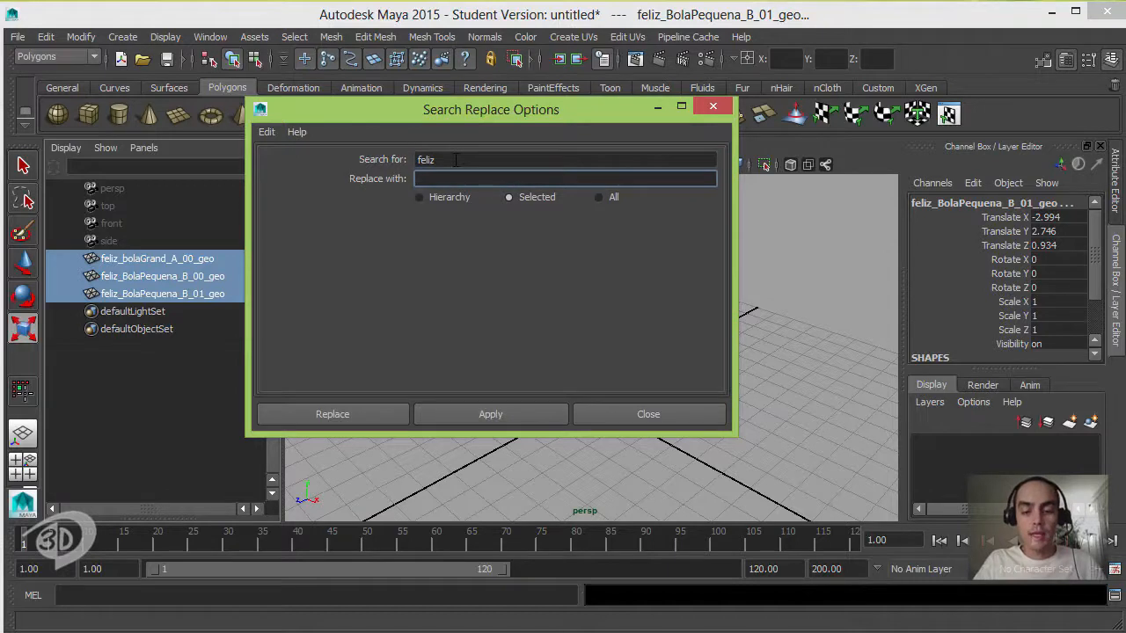
pyautogui.write('obrigado')
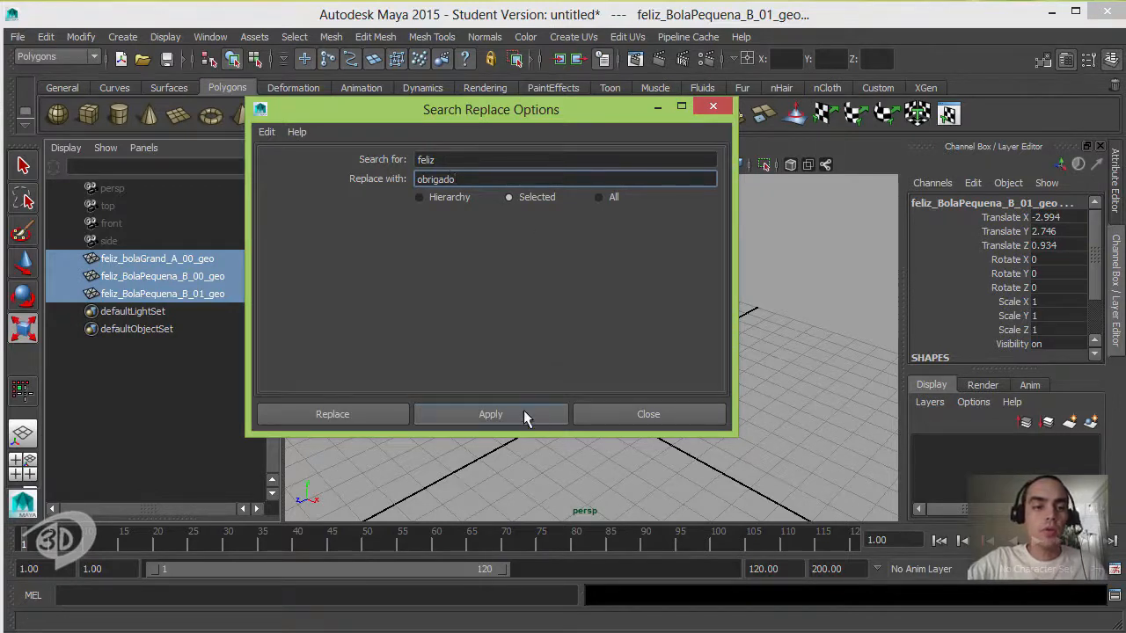
pyautogui.click(490, 414)
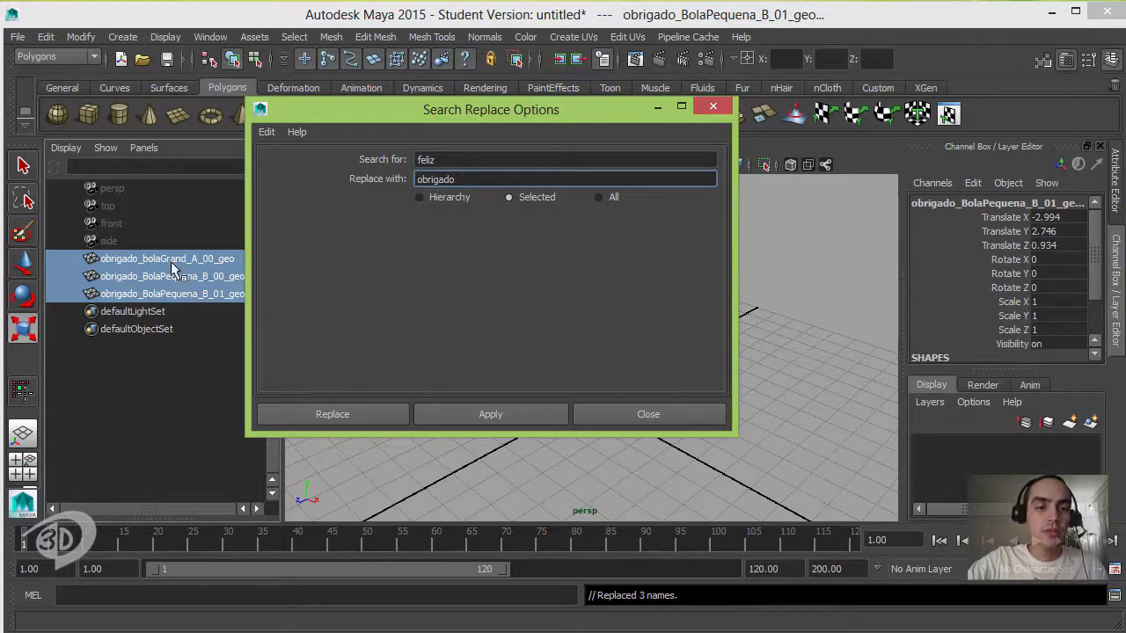
# Replace the suffix _geo with _mesh in the names of the three selected spheres and close the replace options
pyautogui.moveTo(404, 121); pyautogui.dragTo(495, 119)
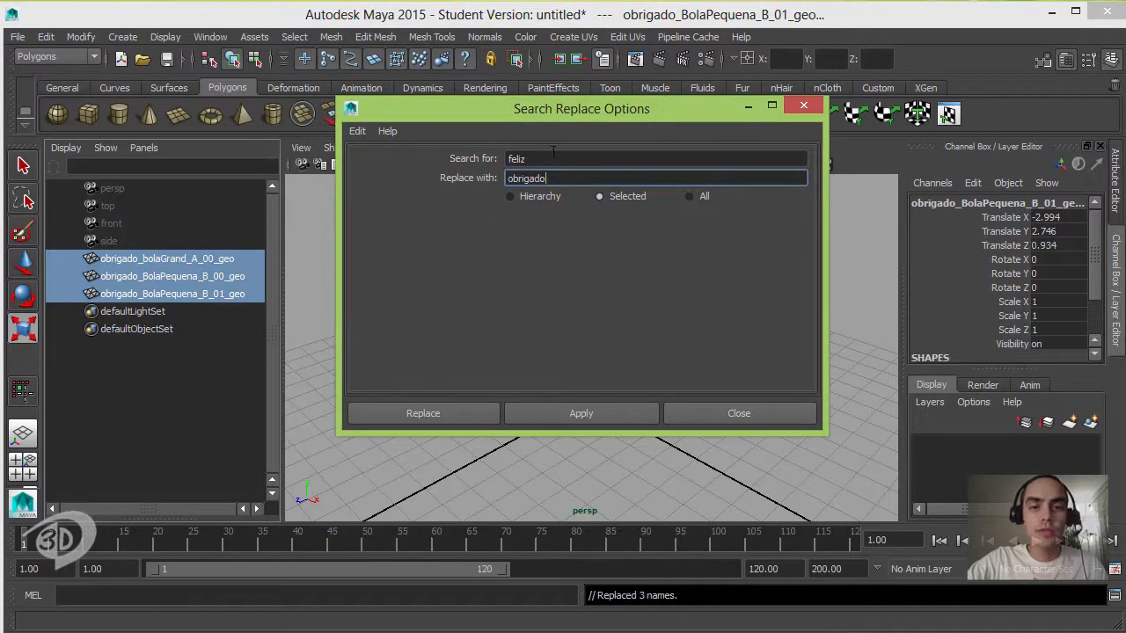
pyautogui.moveTo(552, 156); pyautogui.dragTo(472, 181)
pyautogui.write('_geo')
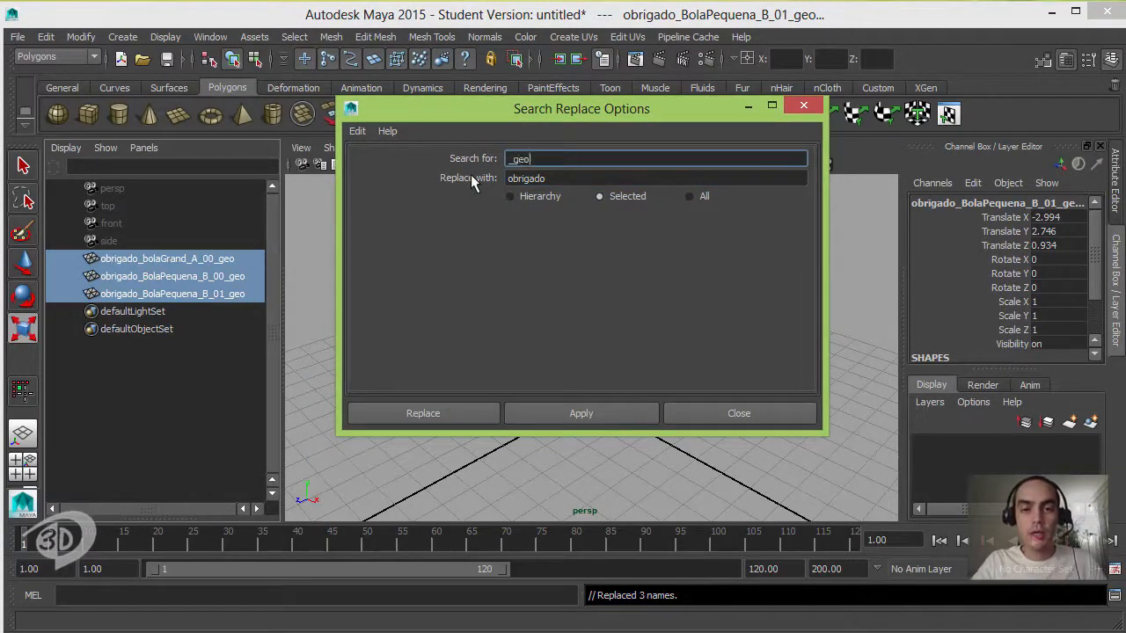
pyautogui.press('Tab')
pyautogui.write('_mesh')
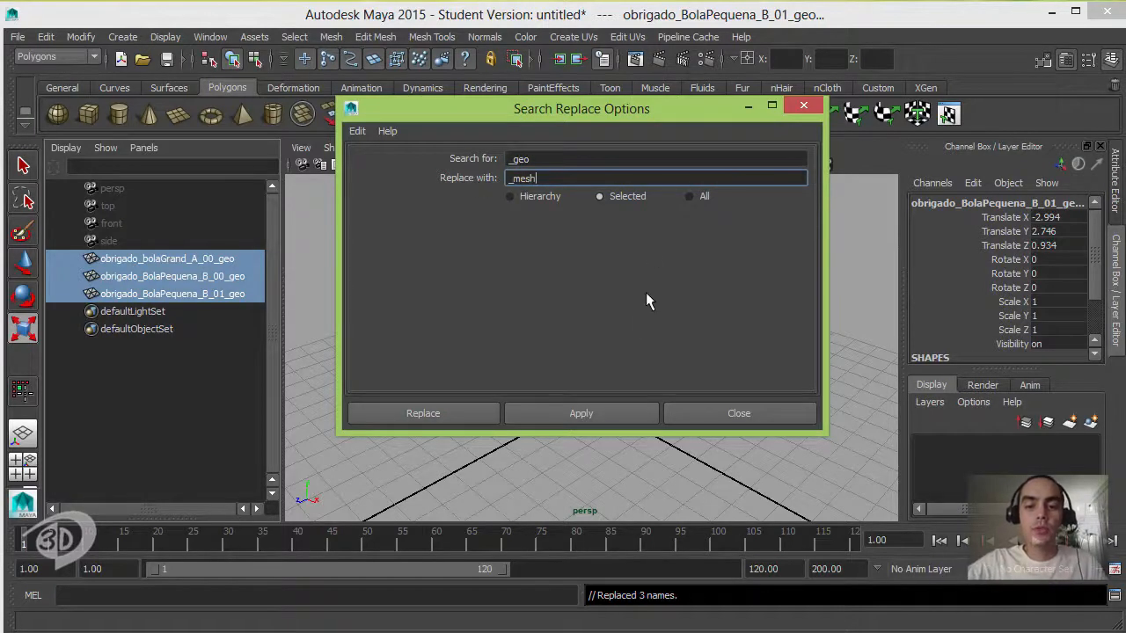
pyautogui.click(619, 413)
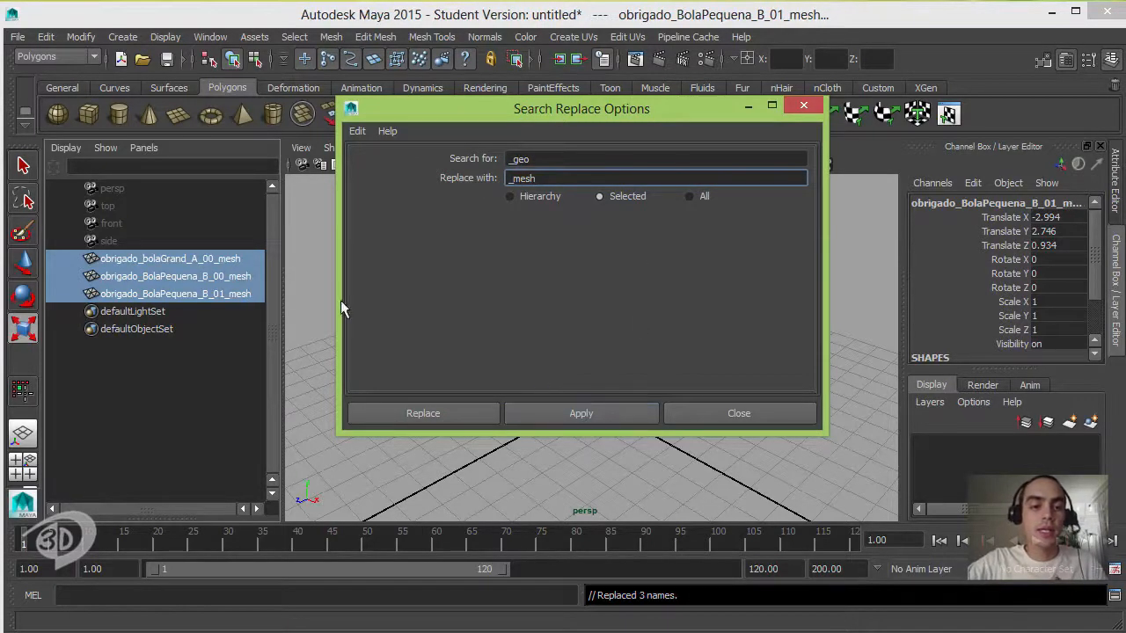
pyautogui.click(702, 414)
# Create an empty group with nothing selected and move it to about X -3.75, Y 5.31, Z -0.23
pyautogui.click(352, 281)
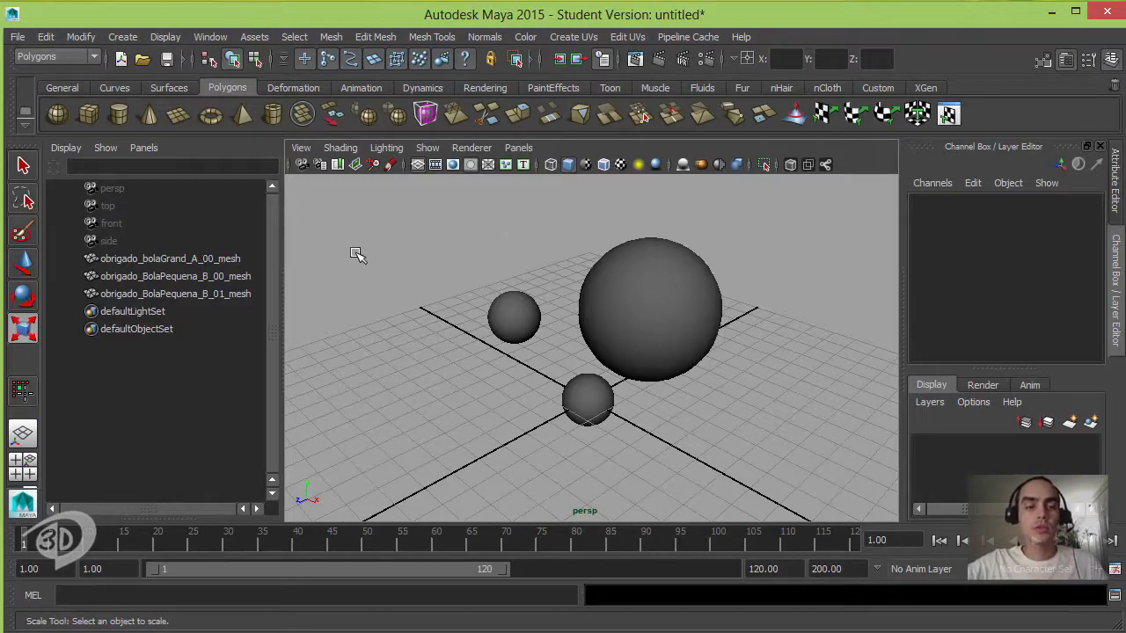
pyautogui.click(45, 36)
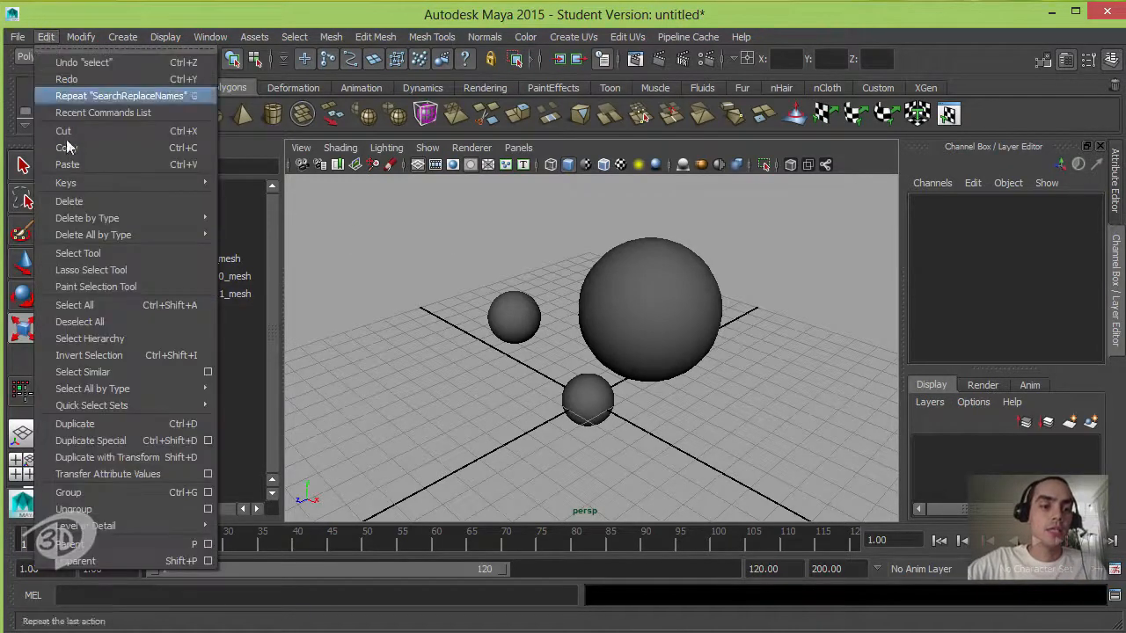
pyautogui.click(151, 493)
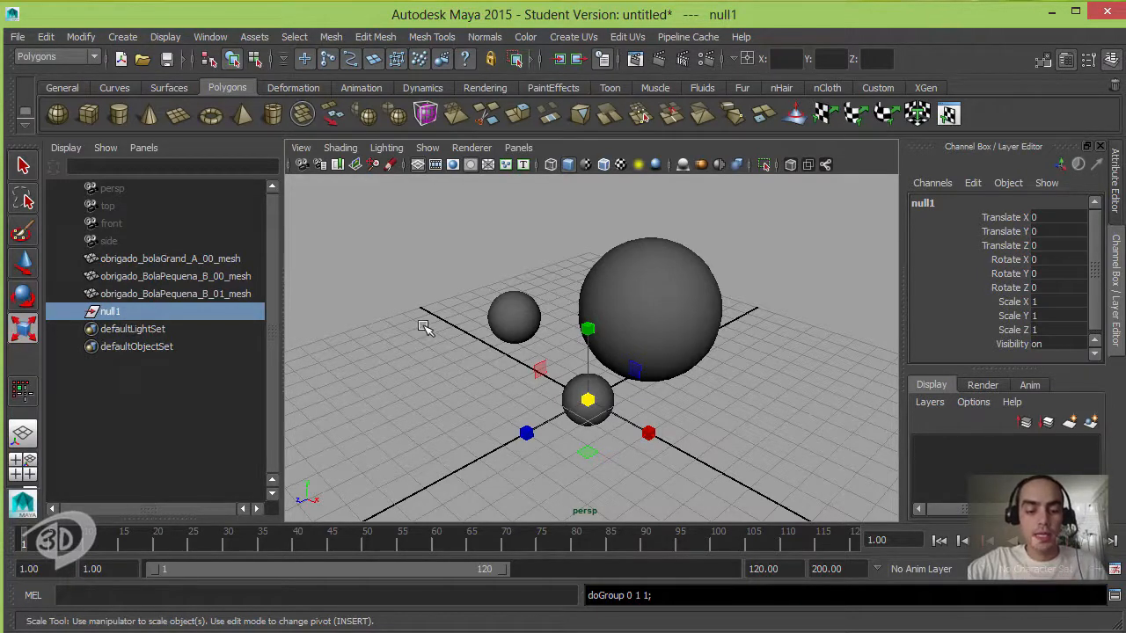
pyautogui.press('w')
pyautogui.moveTo(584, 403); pyautogui.dragTo(522, 241)
pyautogui.click(446, 269)
pyautogui.click(197, 310)
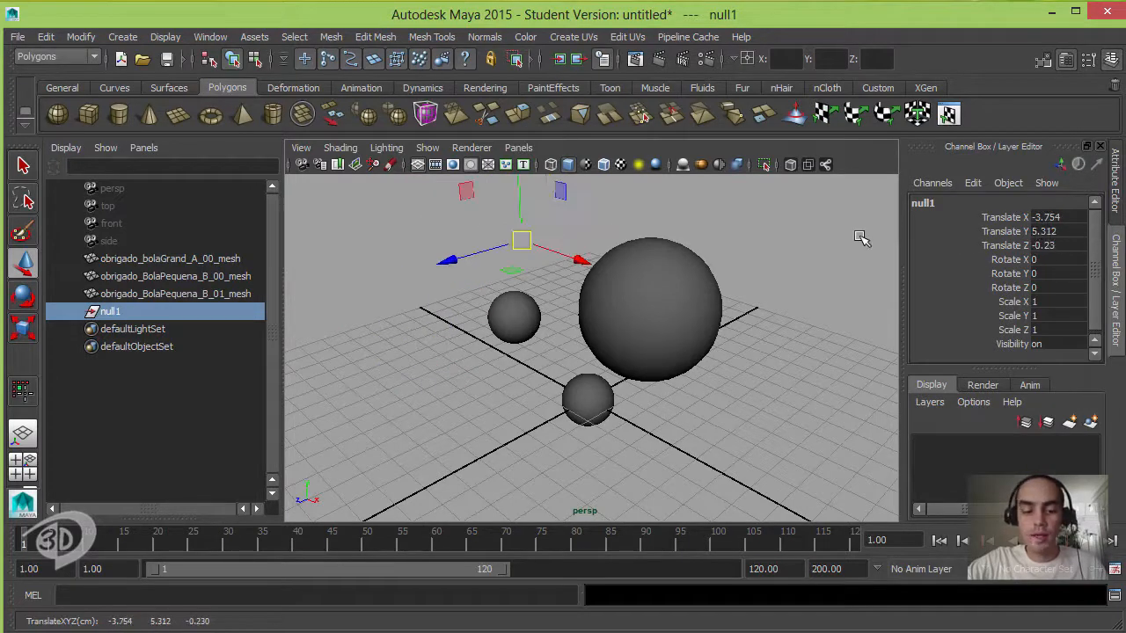
# Delete the empty group and group the three spheres together
pyautogui.press('e')
pyautogui.moveTo(496, 201); pyautogui.dragTo(662, 457)
pyautogui.press('Delete')
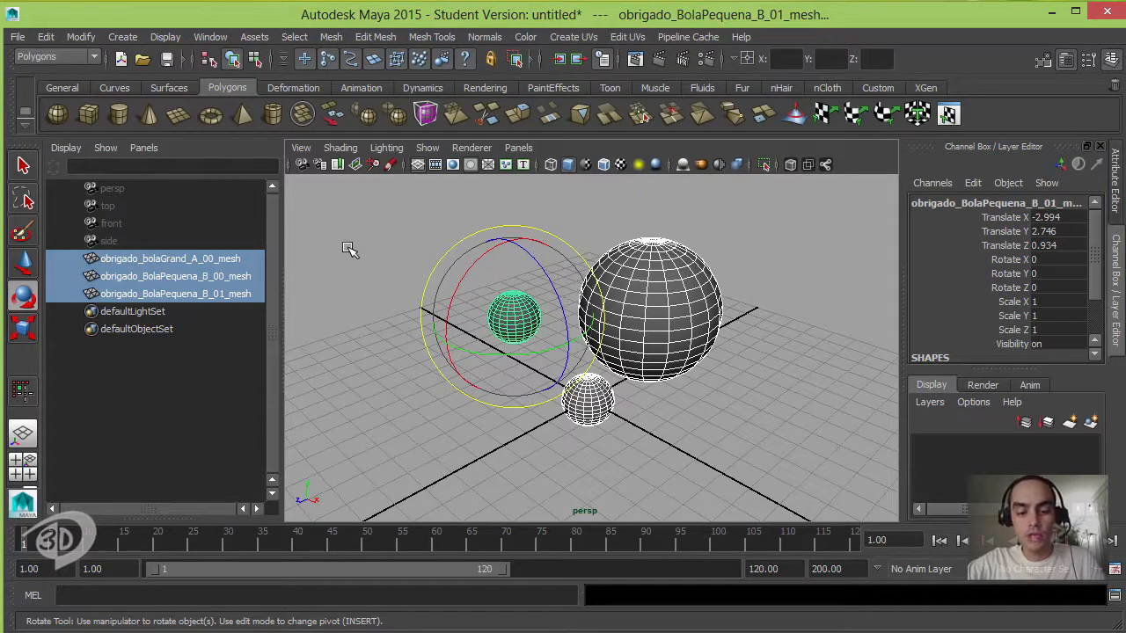
pyautogui.hotkey('ctrl', 'g')
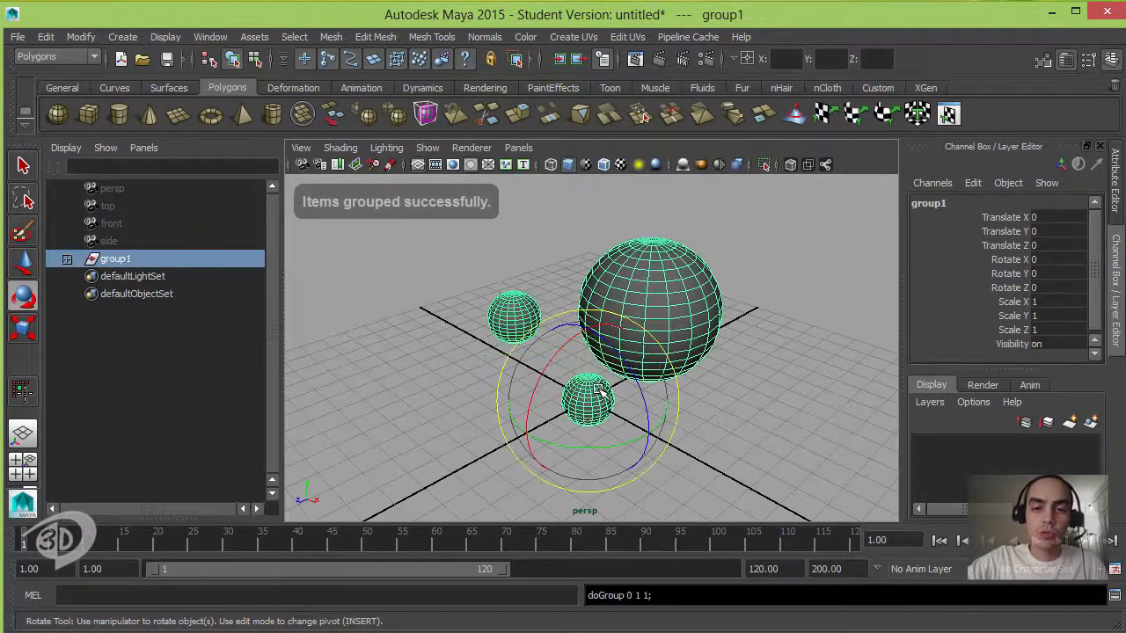
# Try rotating and slightly moving the group of spheres, undoing each transformation
pyautogui.moveTo(602, 392); pyautogui.dragTo(579, 383)
pyautogui.hotkey('ctrl', 'z')
pyautogui.press('w')
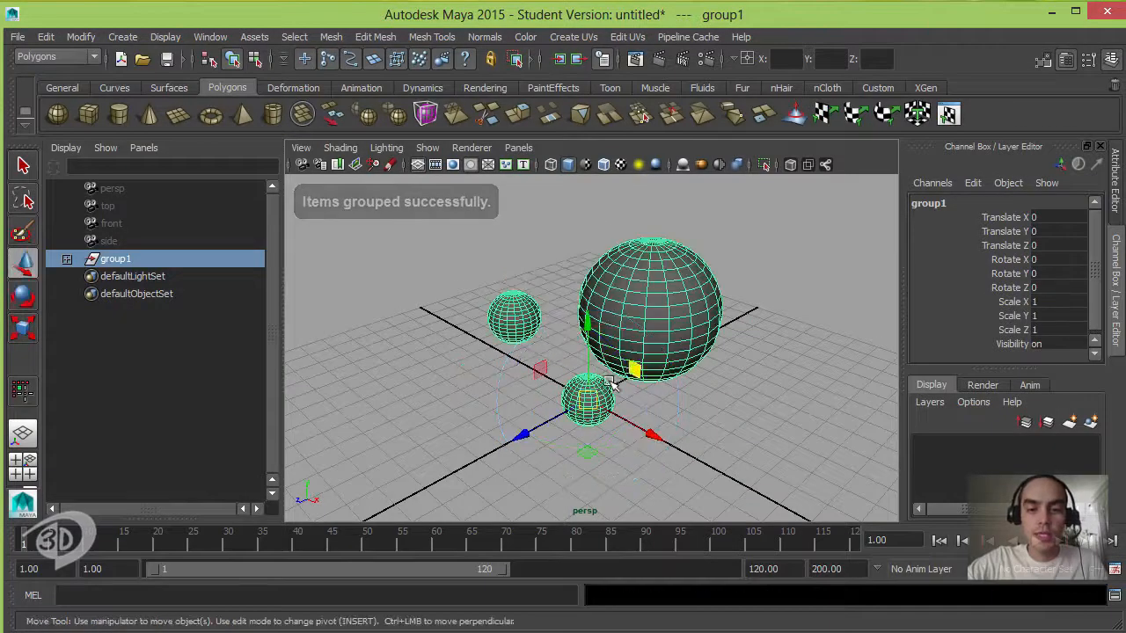
pyautogui.moveTo(574, 342); pyautogui.dragTo(580, 396)
pyautogui.hotkey('ctrl', 'z')
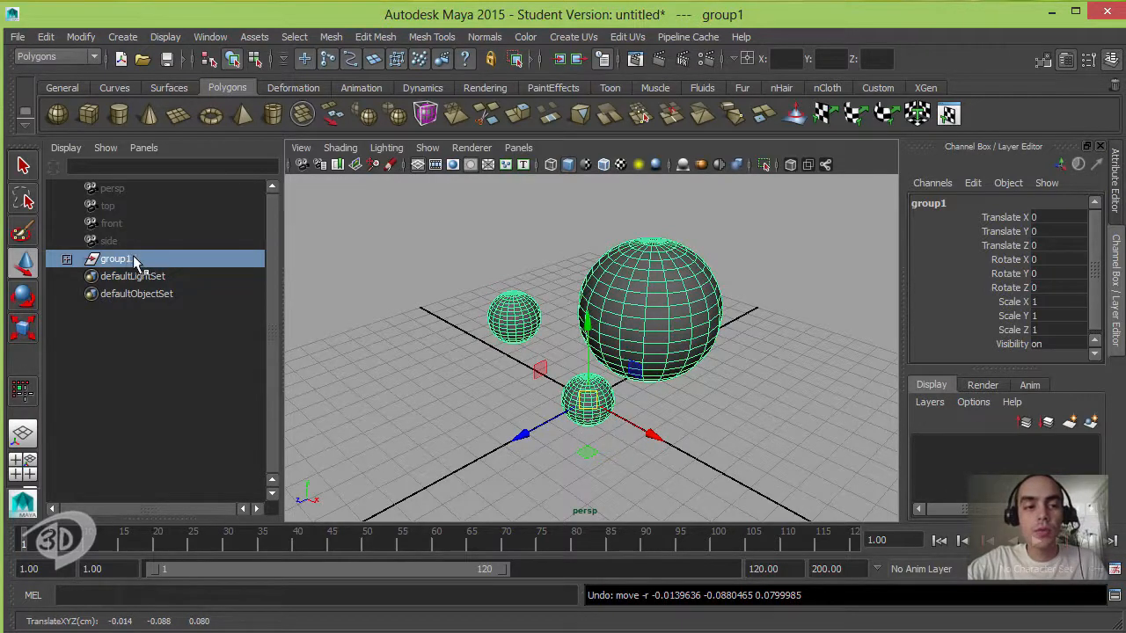
# Expand the group of spheres in the object list and rename it minhasBolas_grp
pyautogui.click(67, 259)
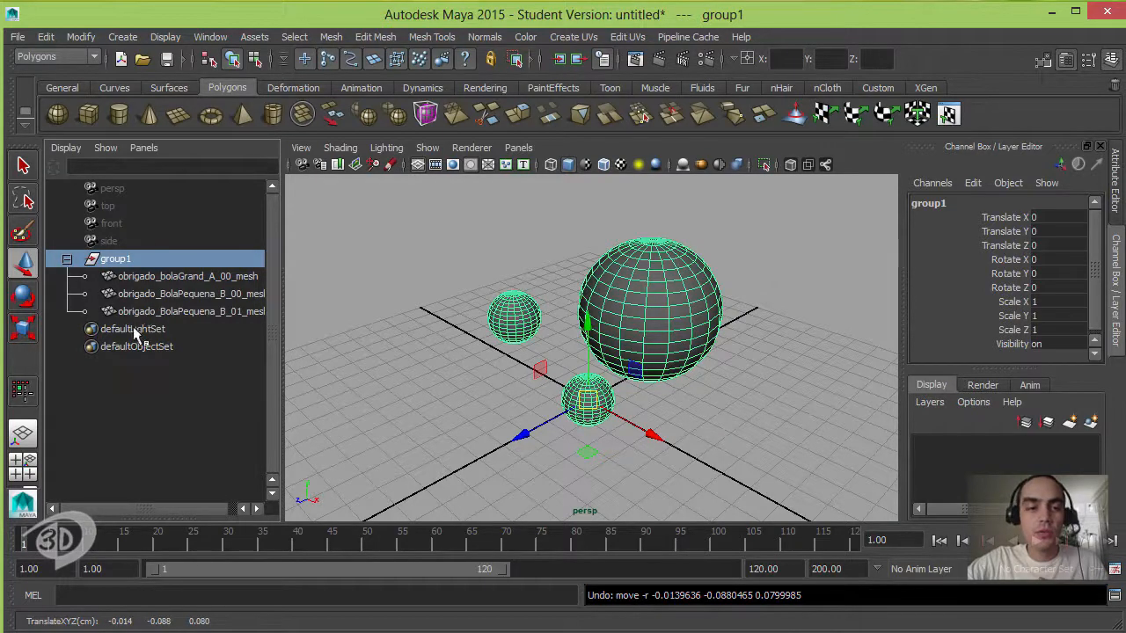
pyautogui.doubleClick(123, 259)
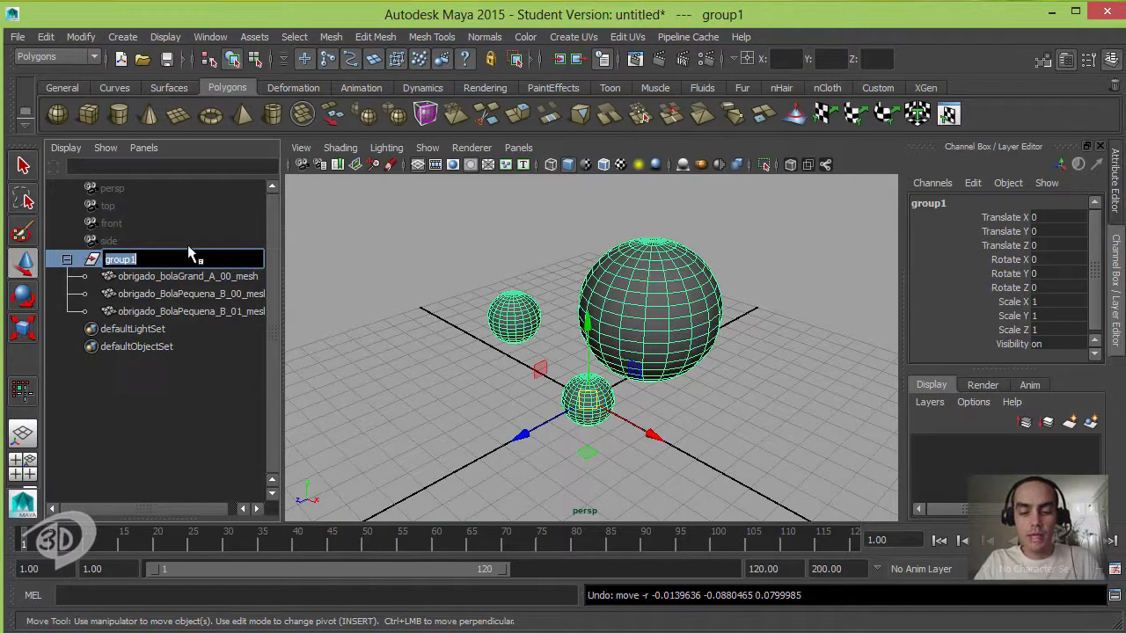
pyautogui.write('minhasBolas')
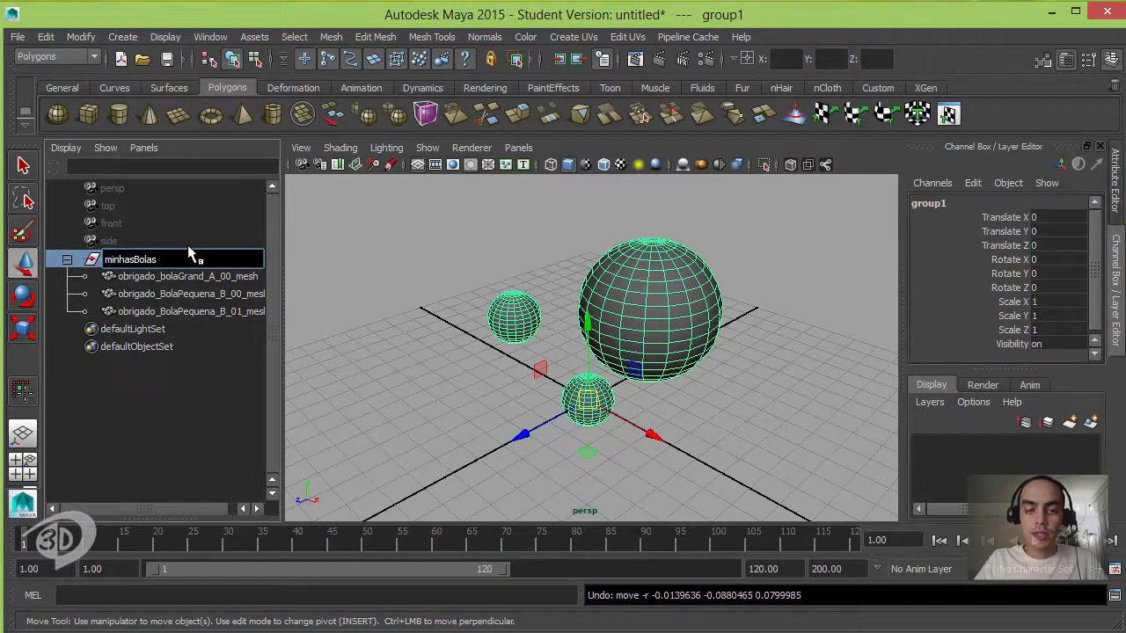
pyautogui.write('_')
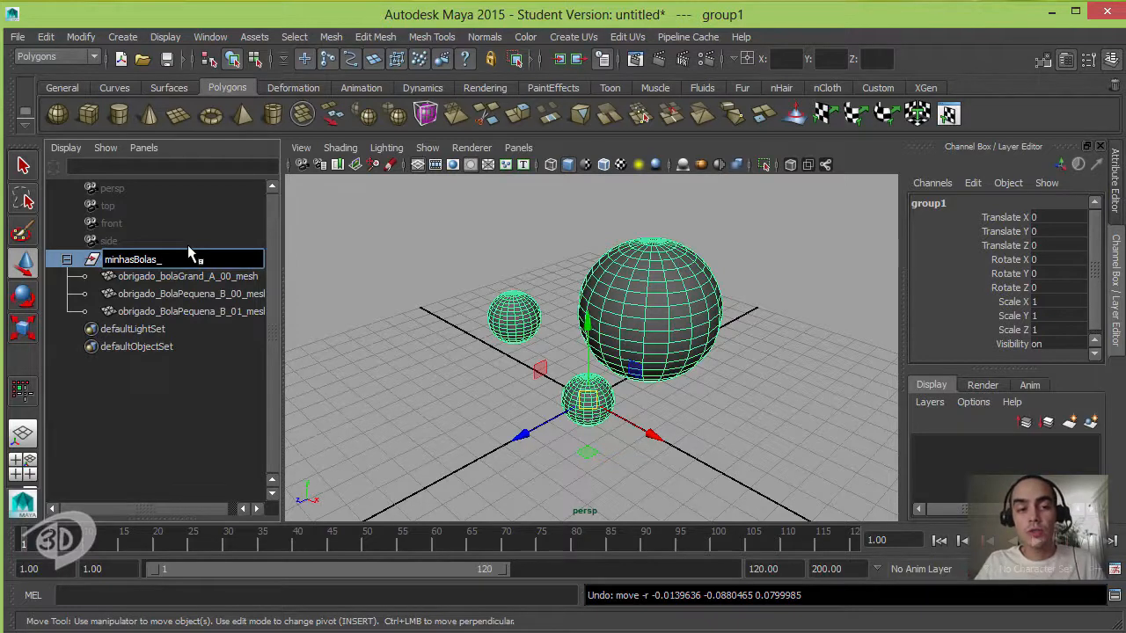
pyautogui.write('grp')
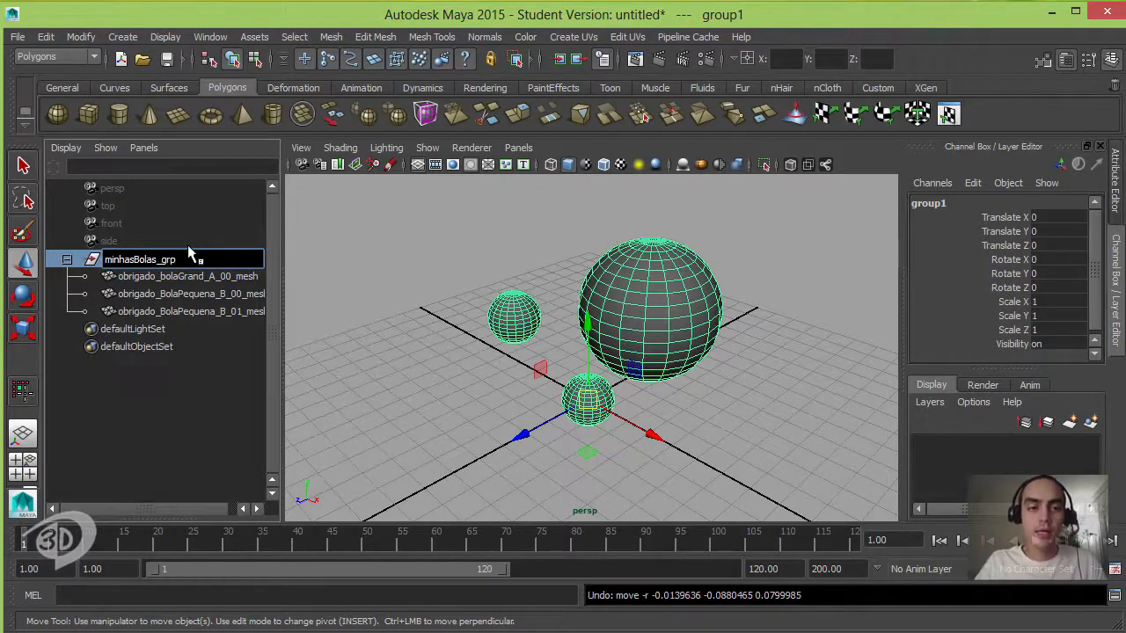
pyautogui.press('Return')
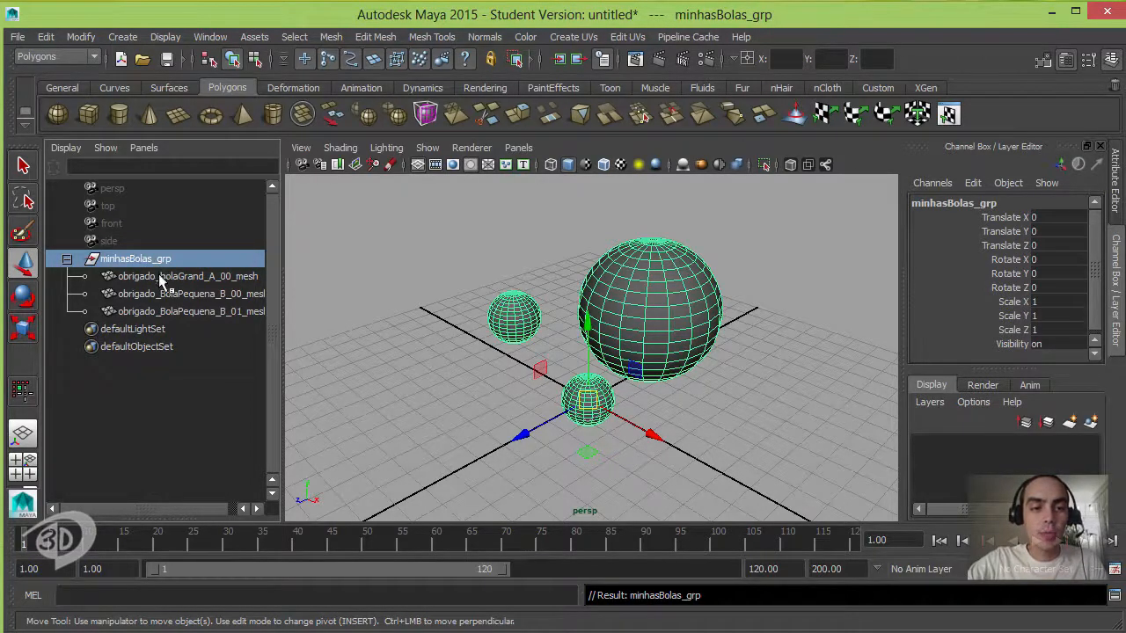
# Widen the object list and select each sphere inside minhasBolas_grp in turn to examine the full names and matching objects
pyautogui.click(159, 273)
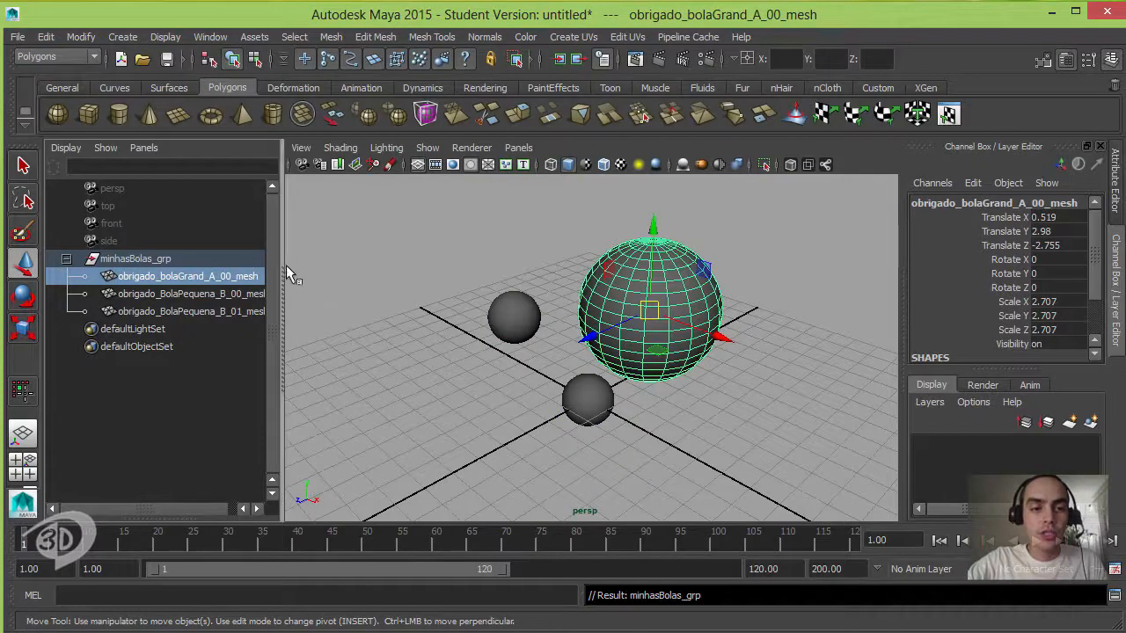
pyautogui.moveTo(280, 255); pyautogui.dragTo(334, 260)
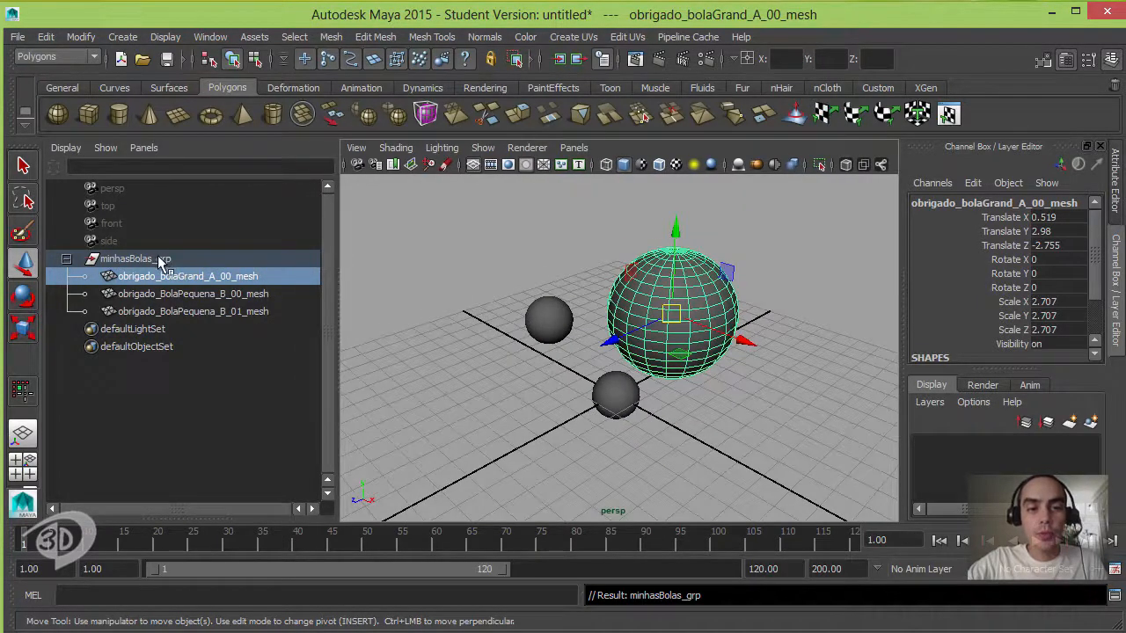
pyautogui.click(261, 294)
pyautogui.click(266, 313)
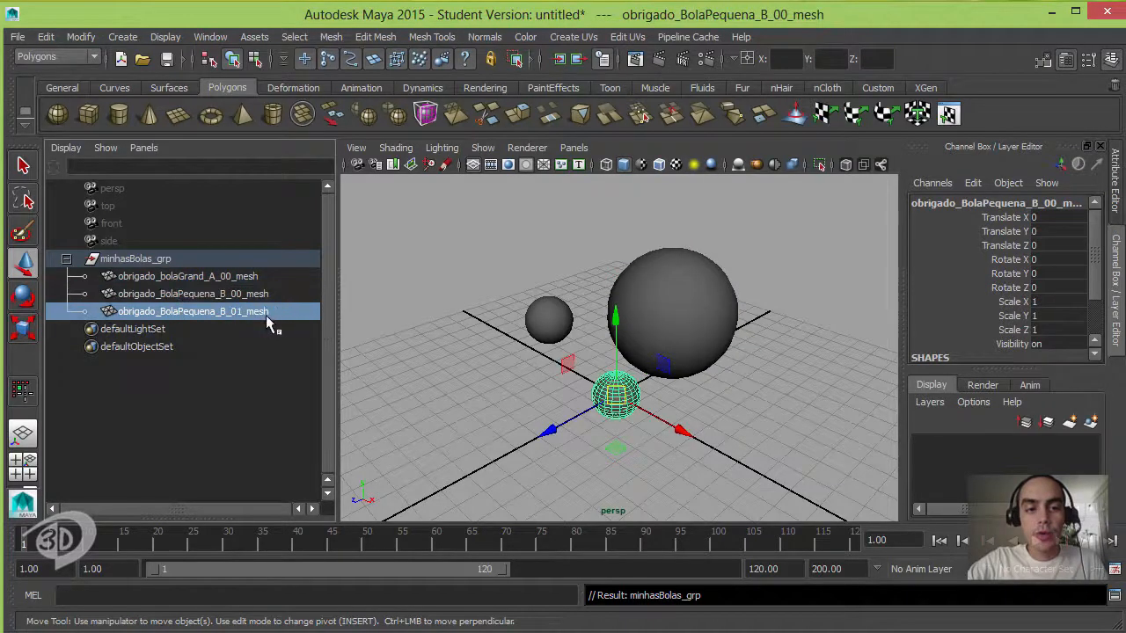
pyautogui.click(270, 293)
pyautogui.click(264, 276)
pyautogui.click(274, 292)
pyautogui.click(274, 312)
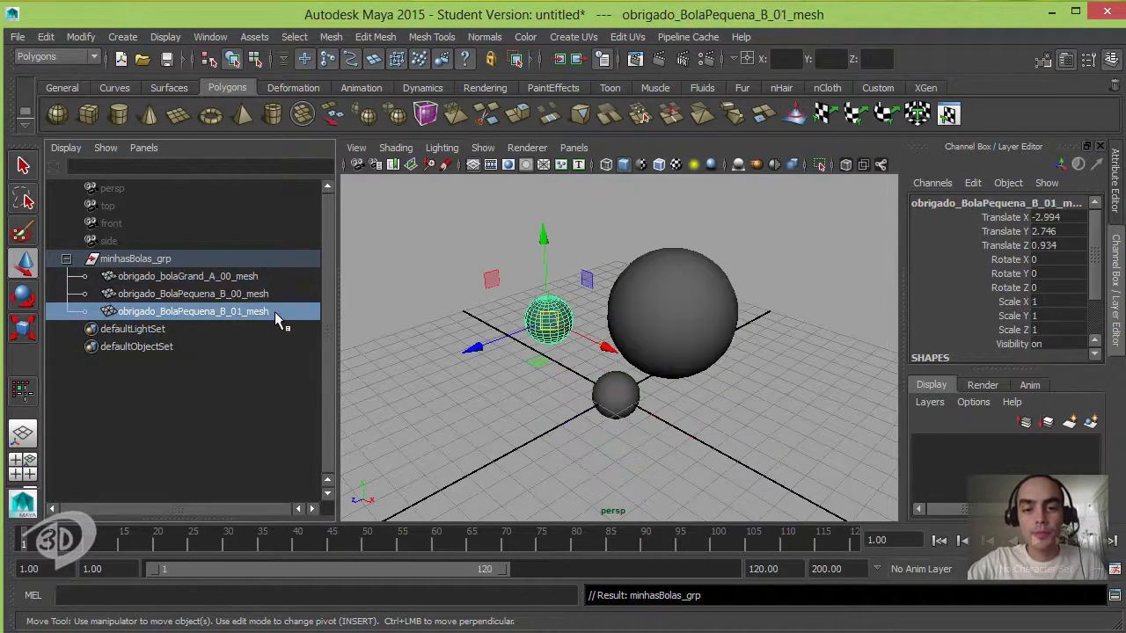
pyautogui.click(272, 294)
pyautogui.click(262, 276)
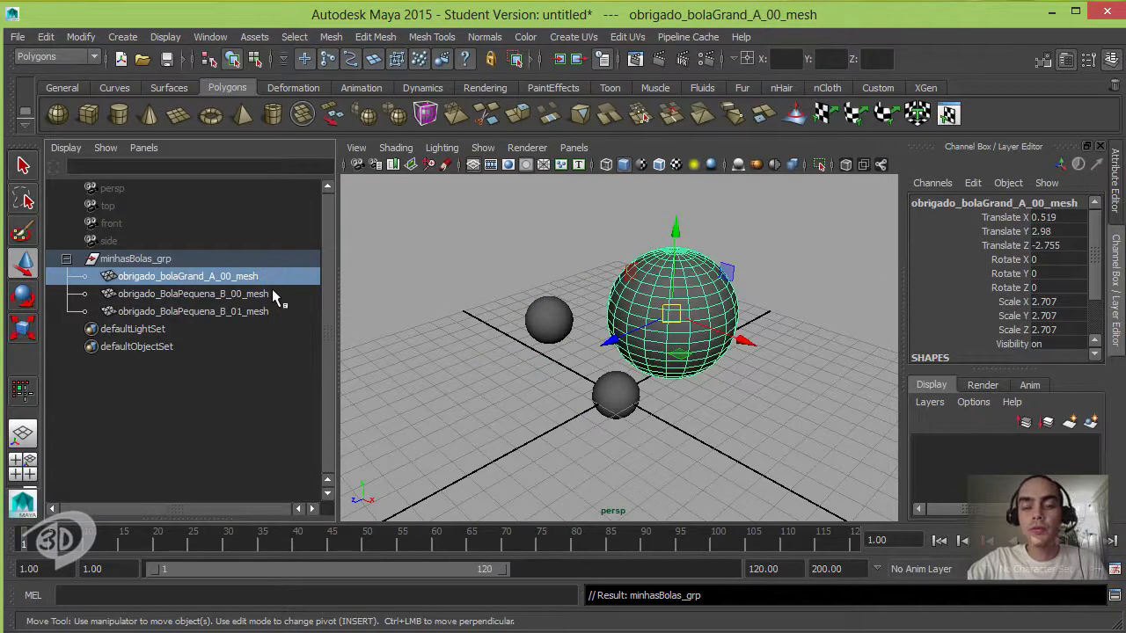
pyautogui.click(273, 294)
pyautogui.click(282, 311)
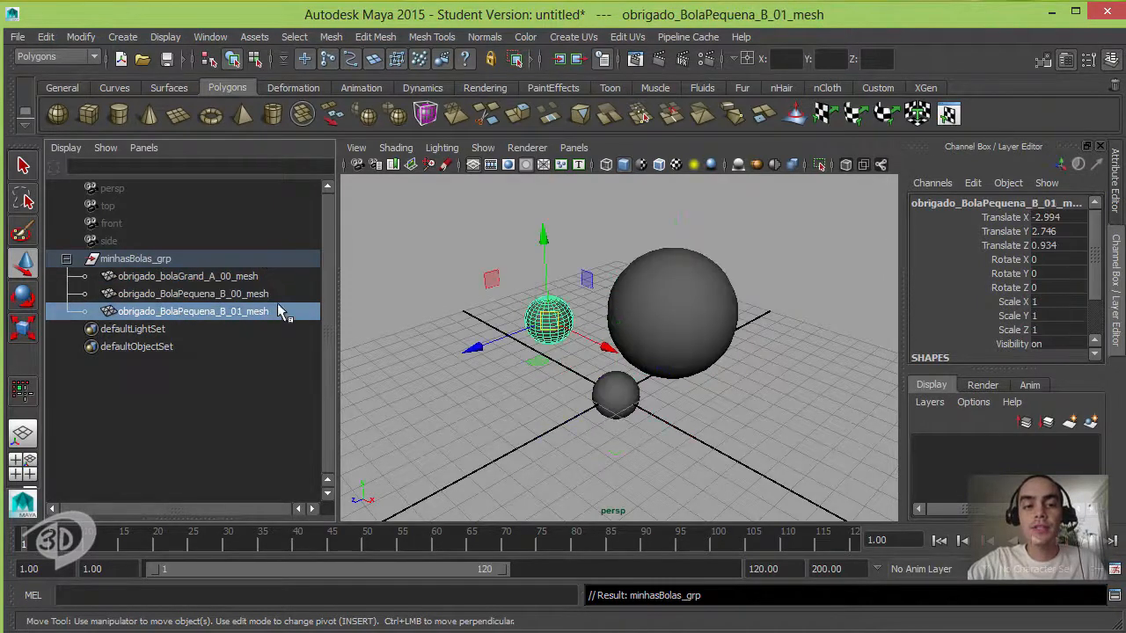
# Select the two small spheres alternately, the large sphere and minhasBolas_grp to compare their names with the matching objects
pyautogui.click(277, 296)
pyautogui.click(279, 309)
pyautogui.click(279, 293)
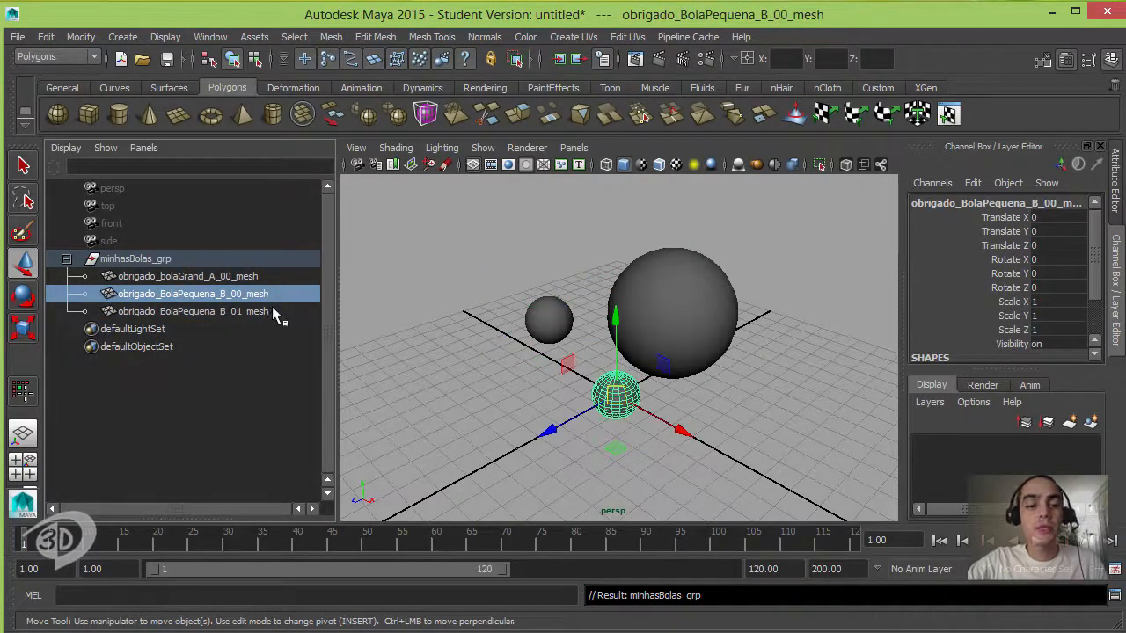
pyautogui.click(273, 309)
pyautogui.click(279, 292)
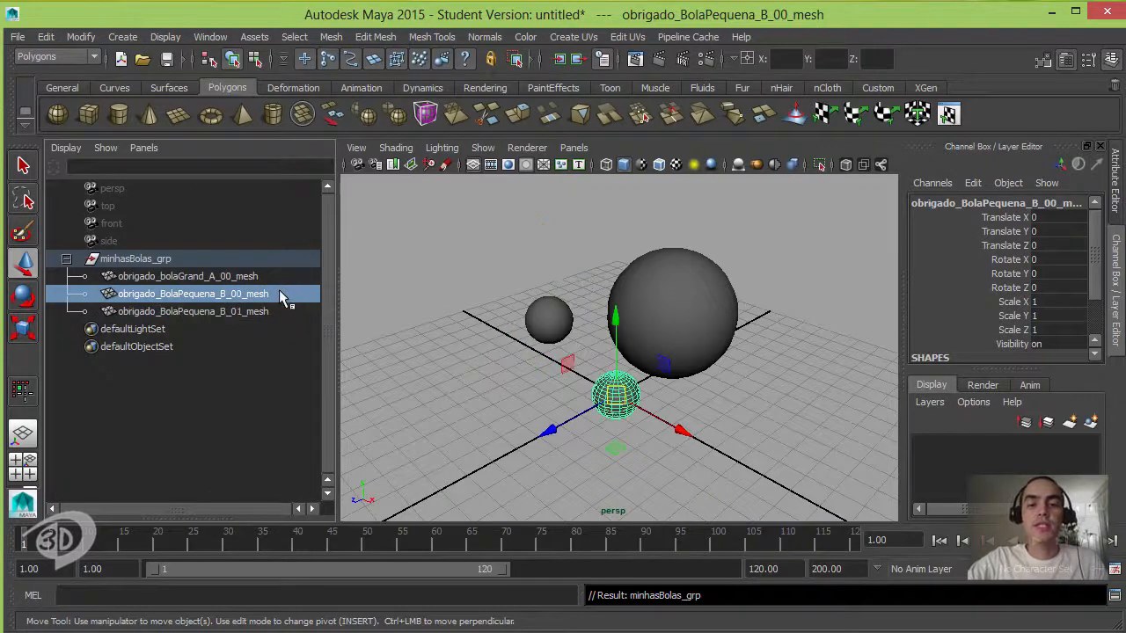
pyautogui.click(262, 276)
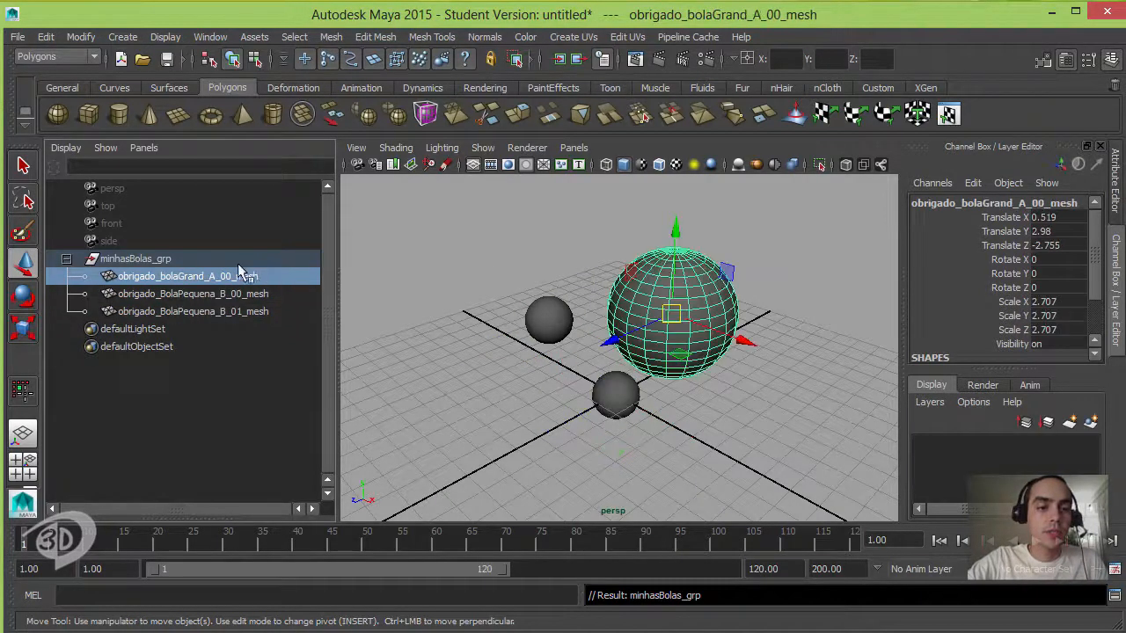
pyautogui.click(211, 261)
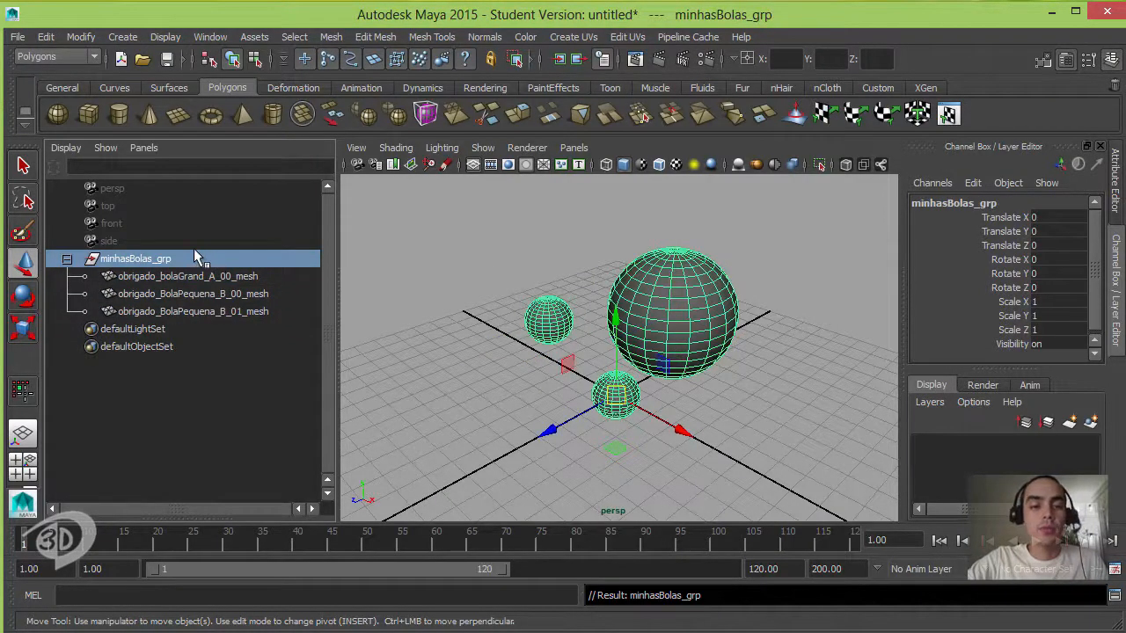
# Group the two small spheres inside minhasBolas_grp and name the new subgroup bolasPequenas_grp
pyautogui.click(216, 295)
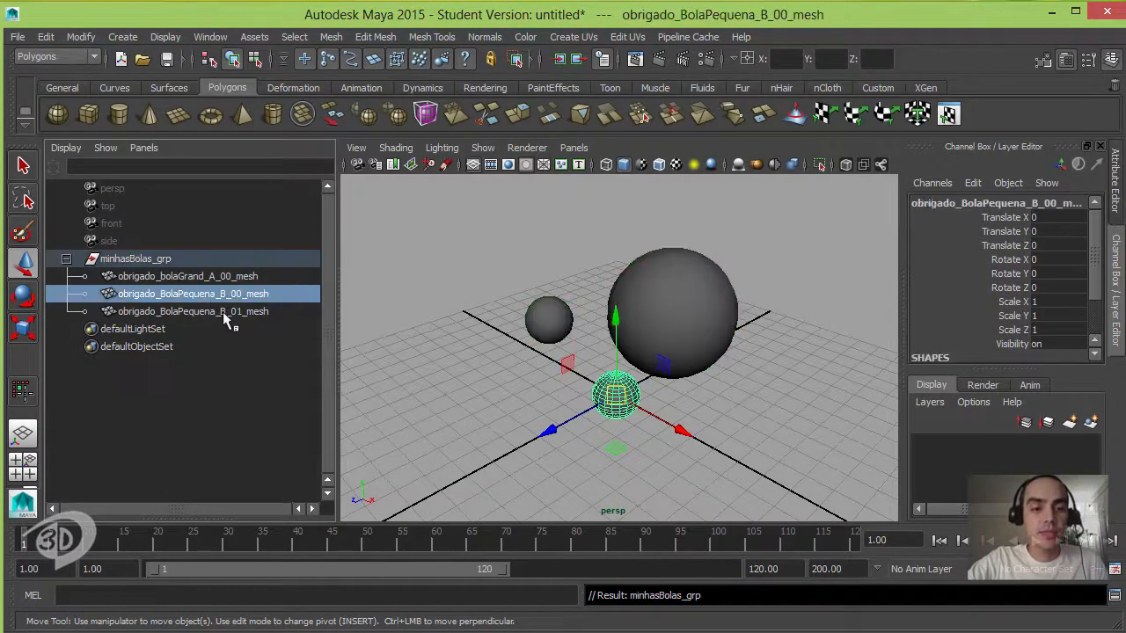
pyautogui.keyDown('shift'); pyautogui.click(223, 311); pyautogui.keyUp('shift')
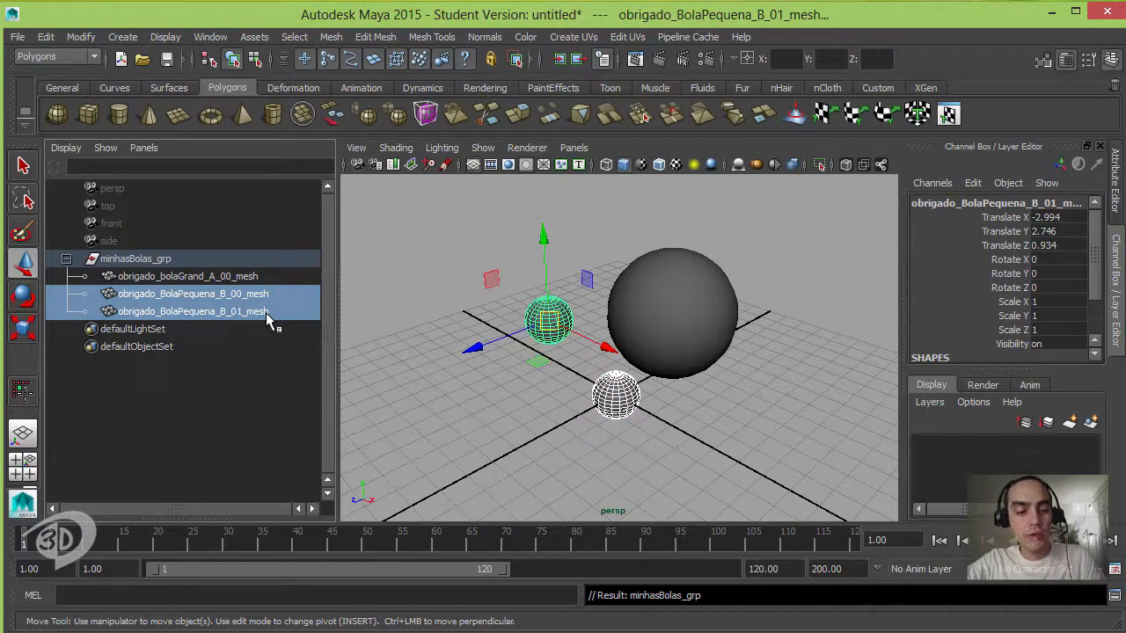
pyautogui.hotkey('ctrl', 'g')
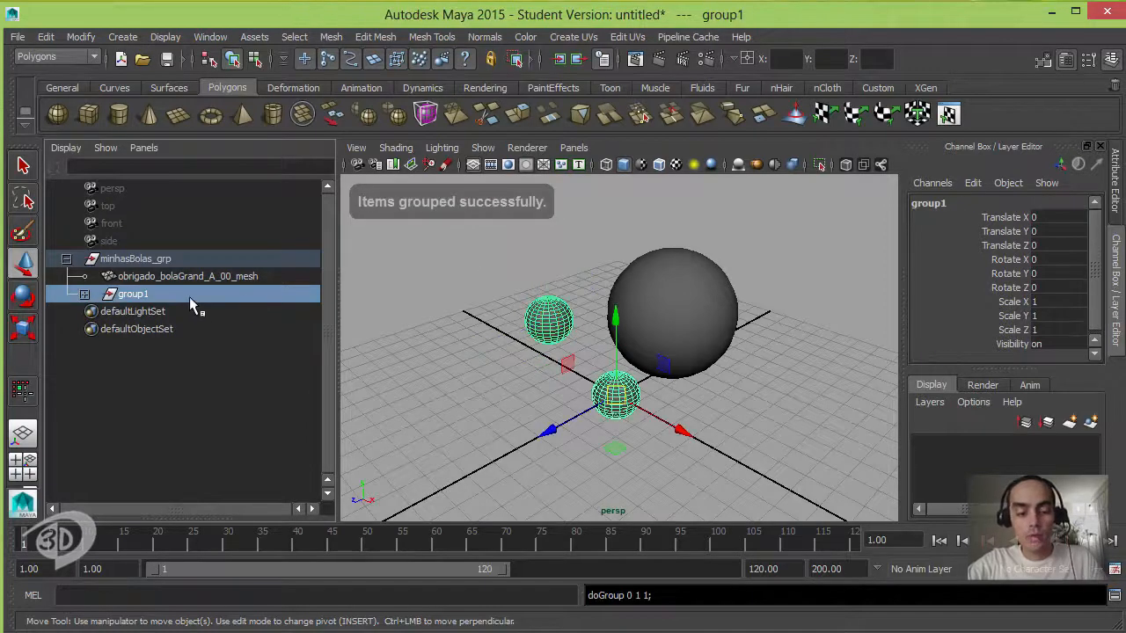
pyautogui.doubleClick(132, 295)
pyautogui.write('bo')
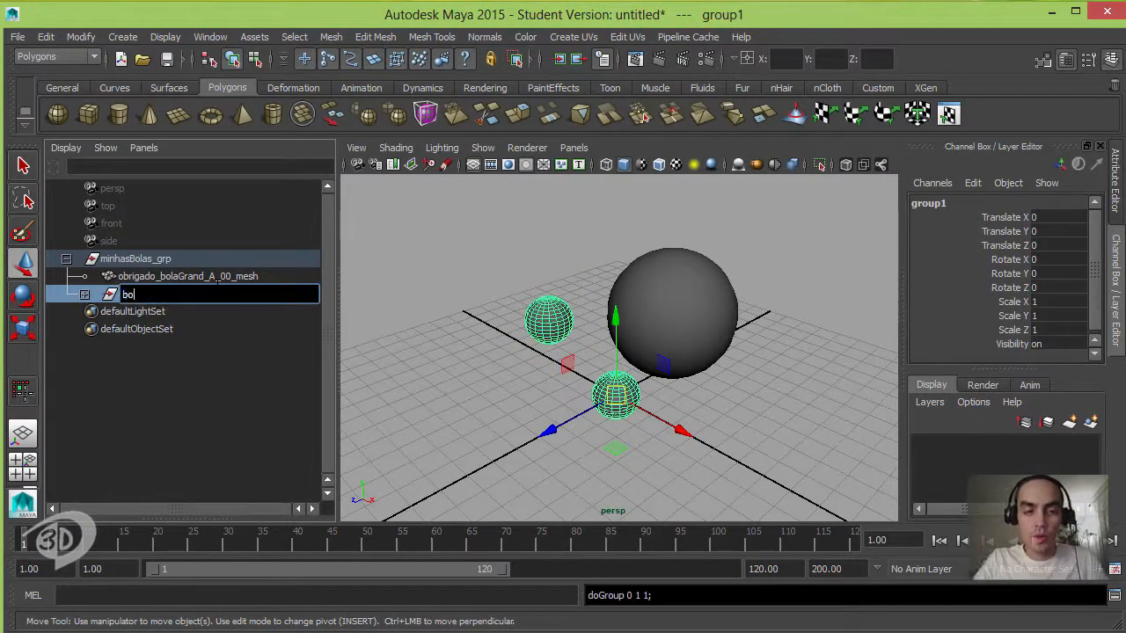
pyautogui.write('lasPequen')
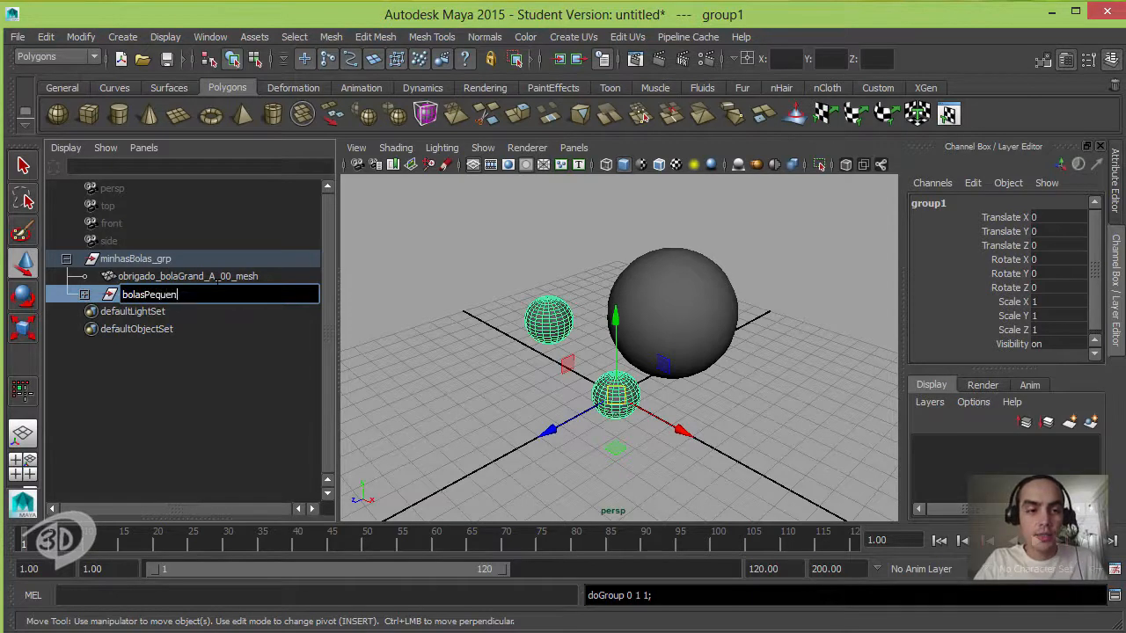
pyautogui.write('as_')
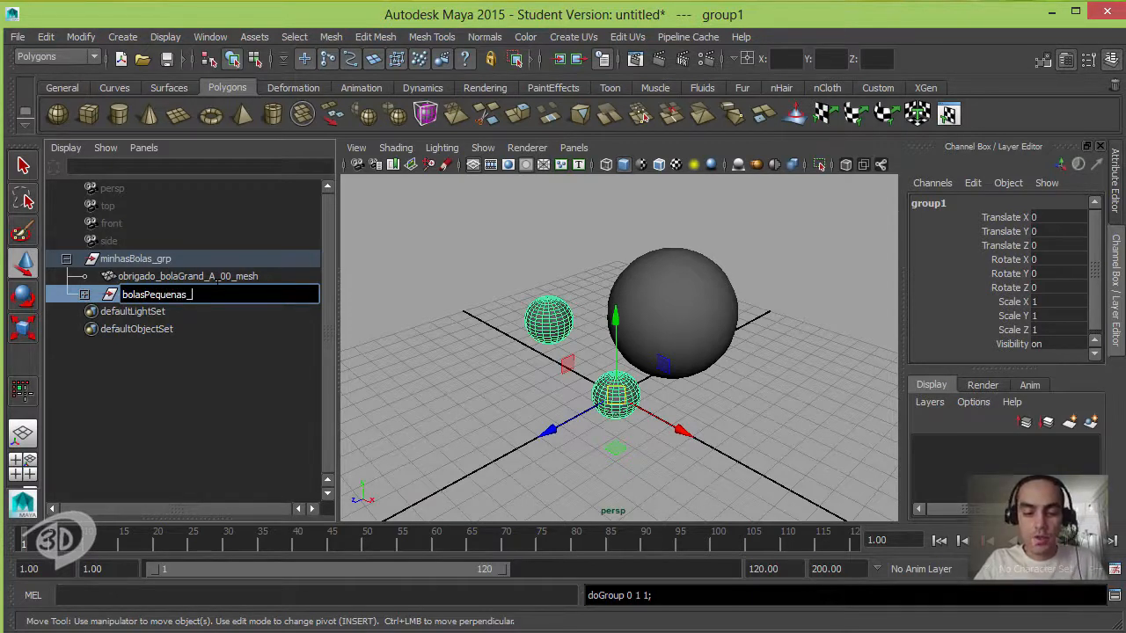
pyautogui.write('grp')
pyautogui.press('Return')
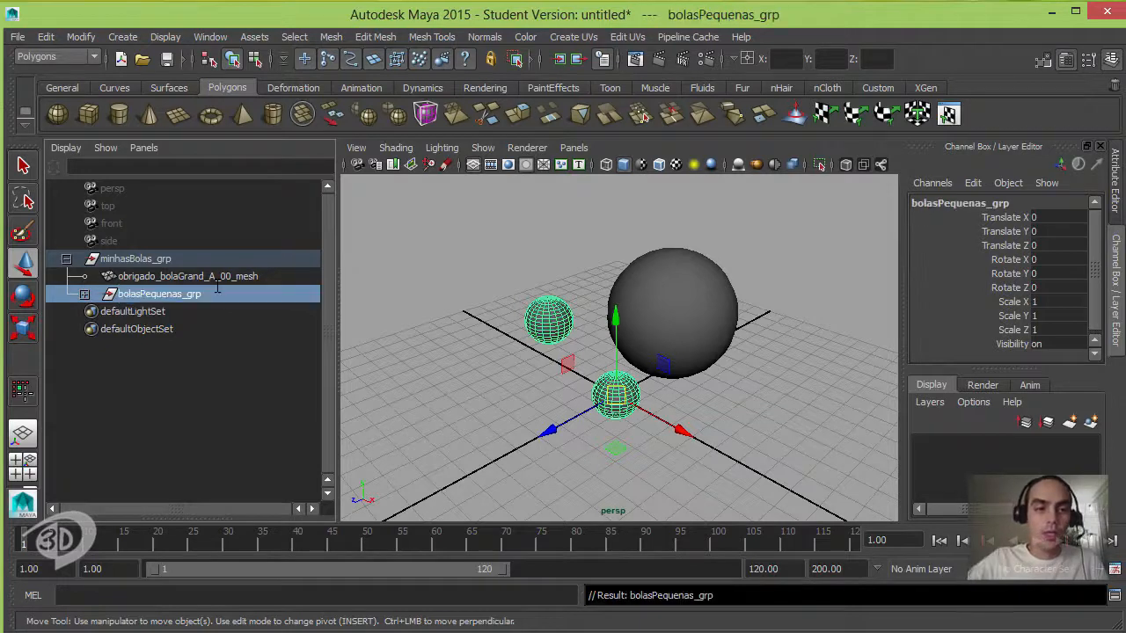
# Expand bolasPequenas_grp and move the whole minhasBolas_grp to about X -3.976, Y 2.613, Z 2.016
pyautogui.click(84, 294)
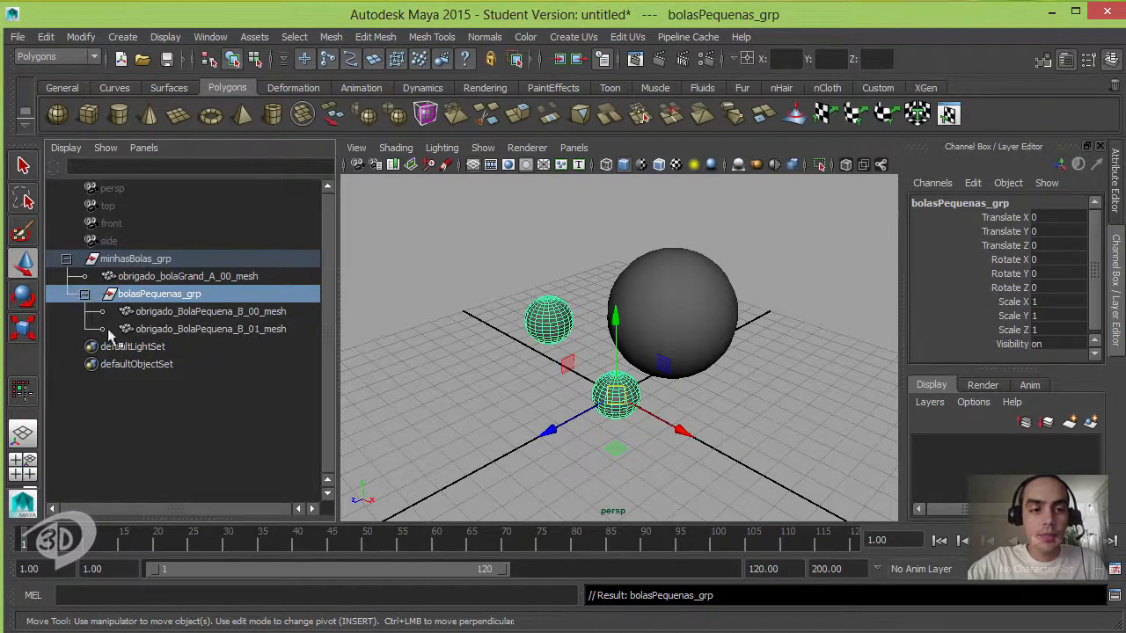
pyautogui.click(128, 259)
pyautogui.moveTo(613, 397); pyautogui.dragTo(480, 291)
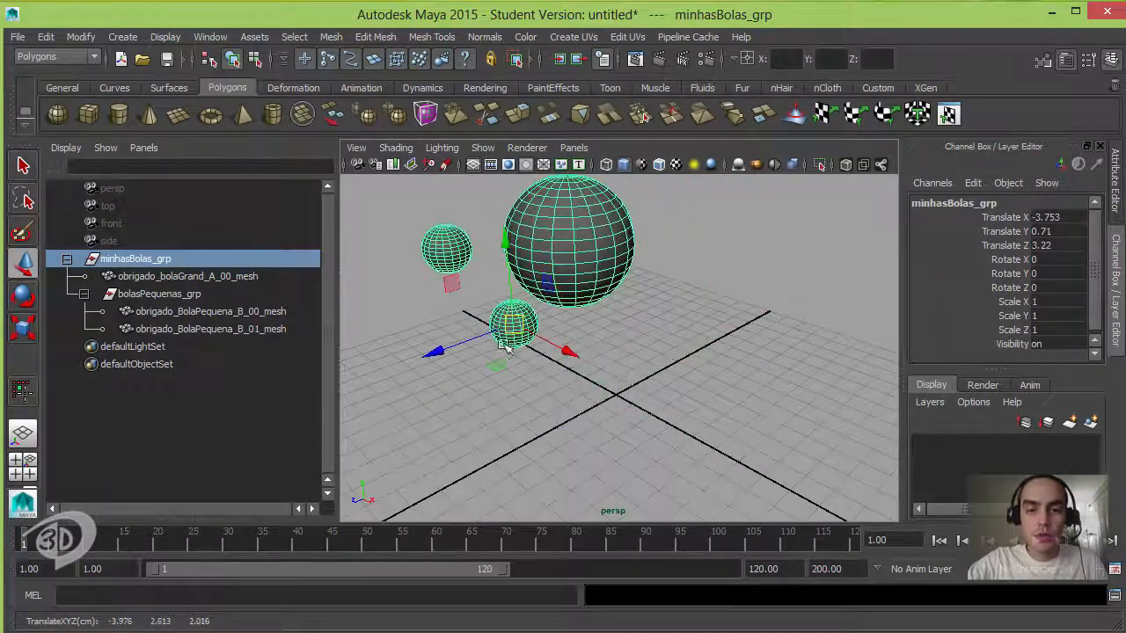
# Try moving bolasPequenas_grp by itself, separately from the large sphere, and undo the move
pyautogui.click(158, 294)
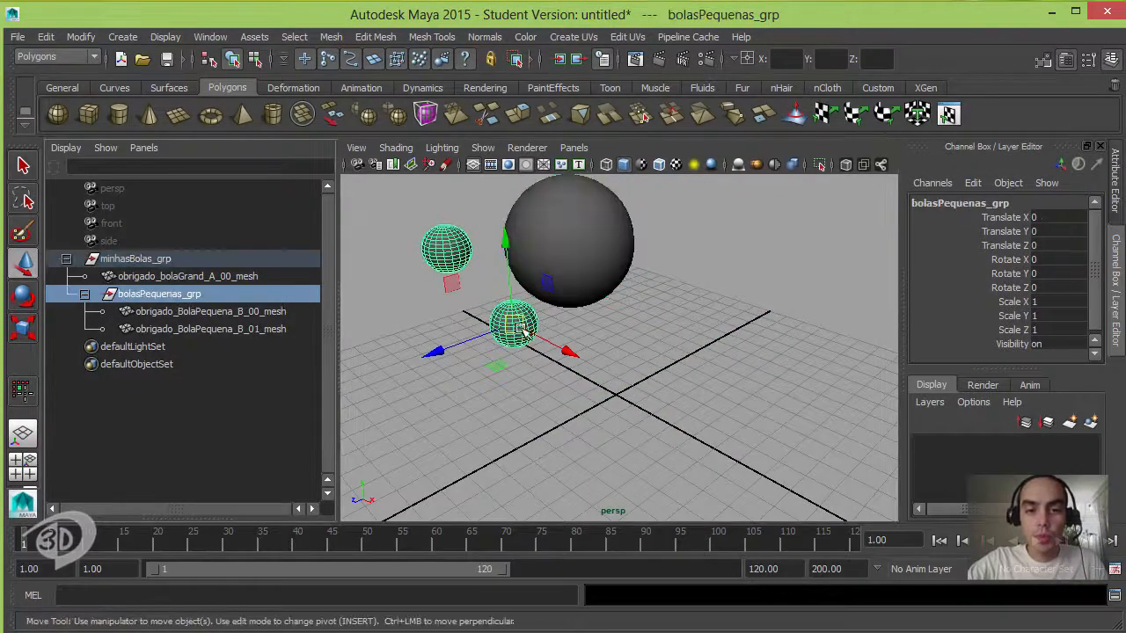
pyautogui.moveTo(515, 325); pyautogui.dragTo(478, 314)
pyautogui.hotkey('ctrl', 'z')
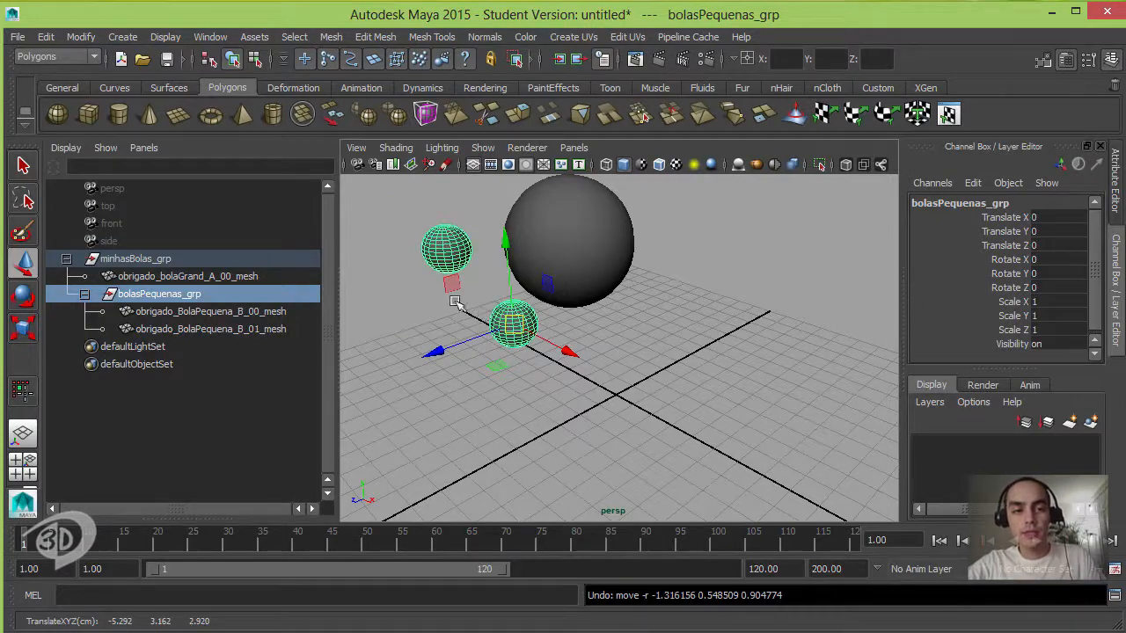
# Collapse minhasBolas_grp and place it inside a new parent group
pyautogui.click(66, 259)
pyautogui.click(642, 321)
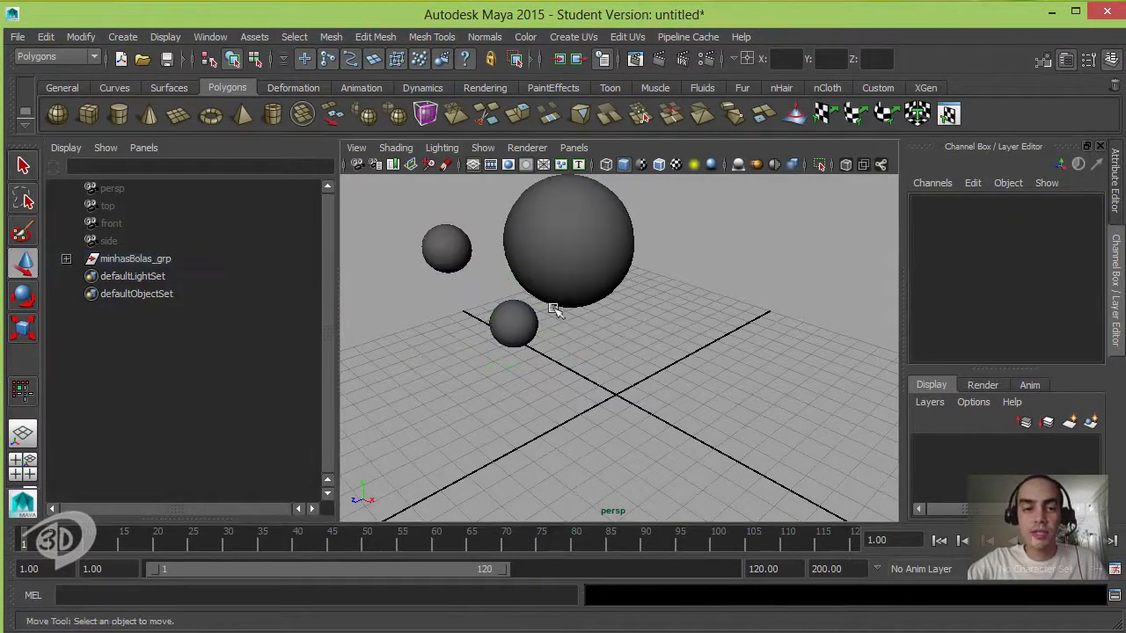
pyautogui.click(157, 259)
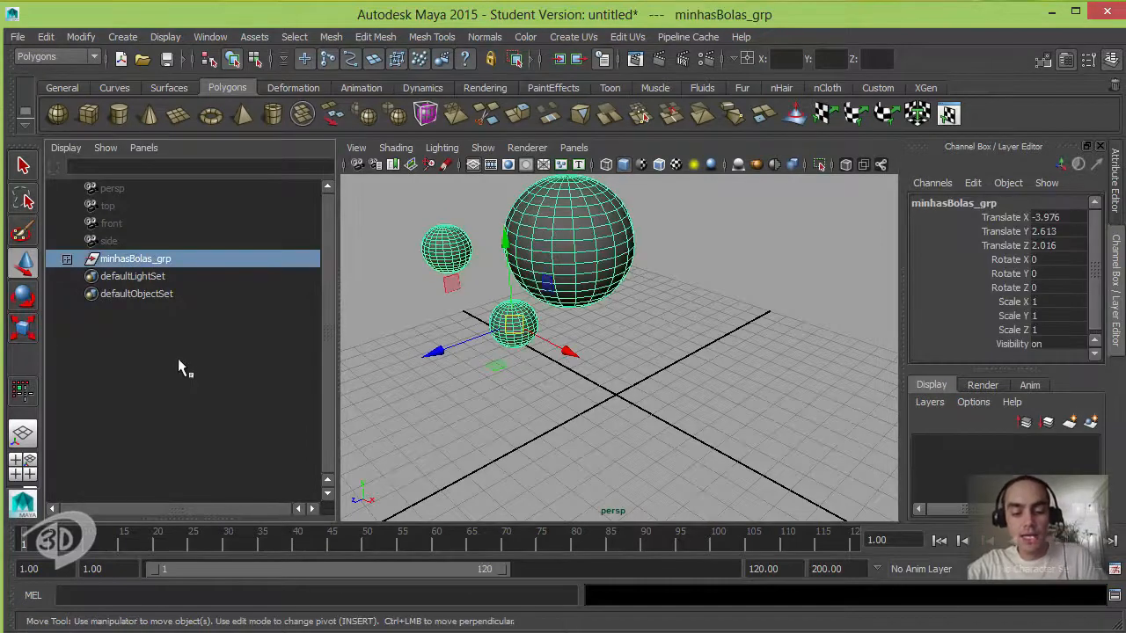
pyautogui.hotkey('ctrl', 'g')
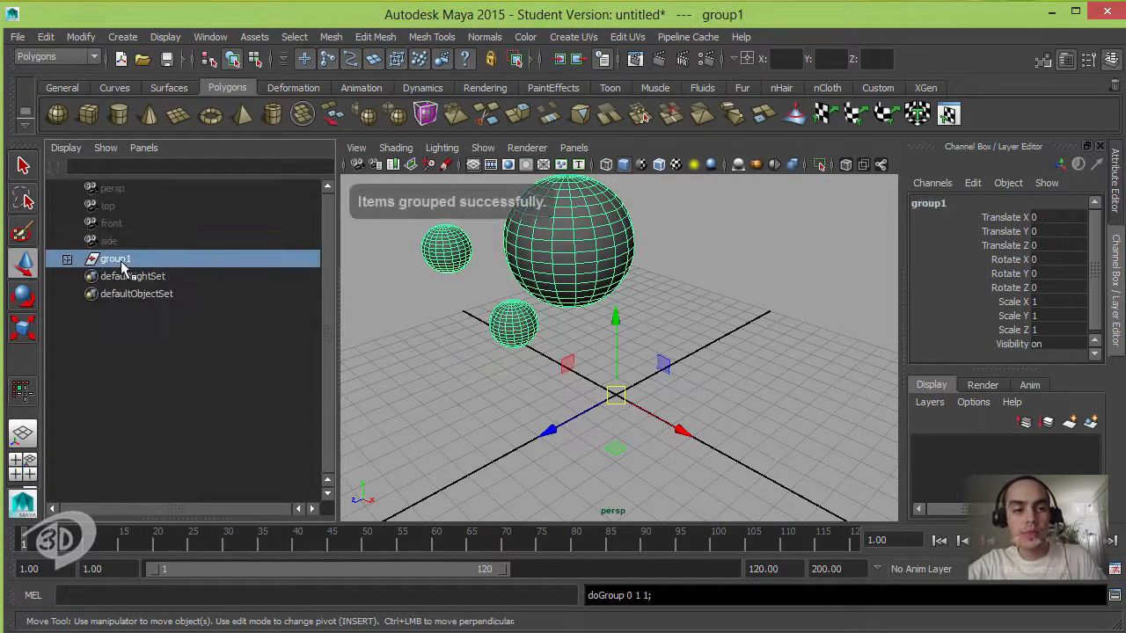
# Rename the new parent group Modelos_Grp
pyautogui.doubleClick(187, 261)
pyautogui.write('No')
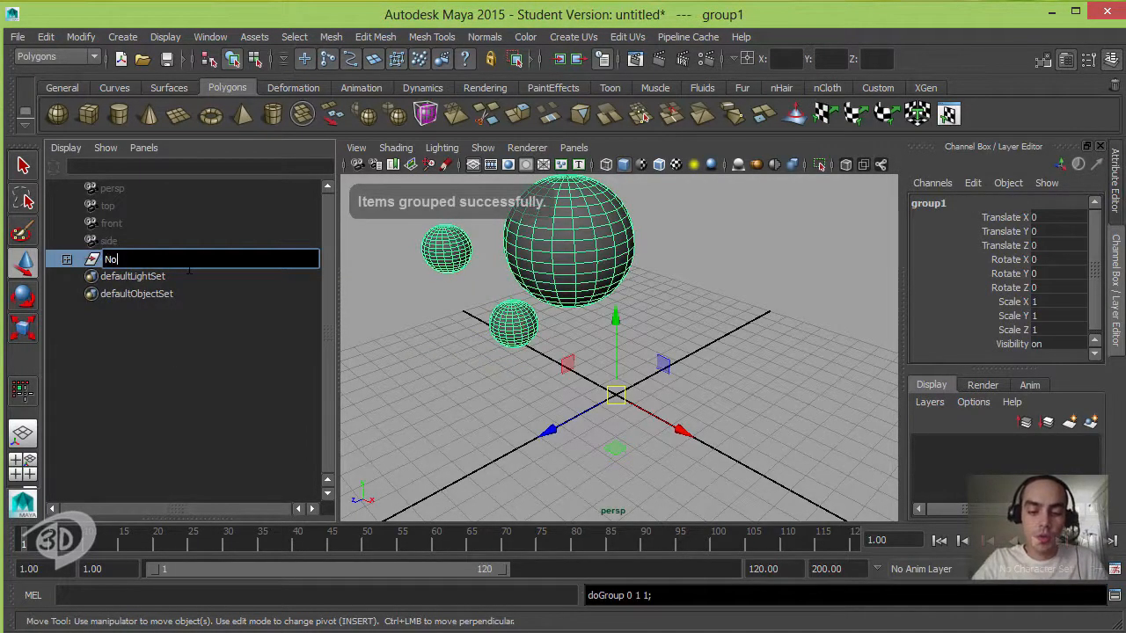
pyautogui.write('dels_Grp')
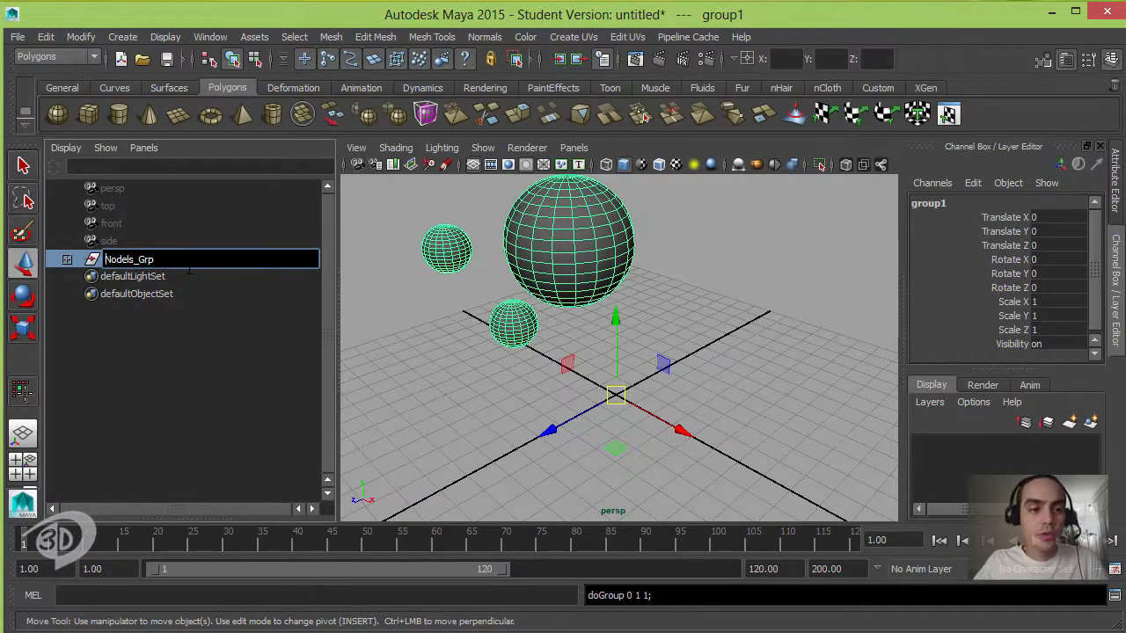
pyautogui.press('Home')
pyautogui.hotkey('shift', 'Right')
pyautogui.write('M')
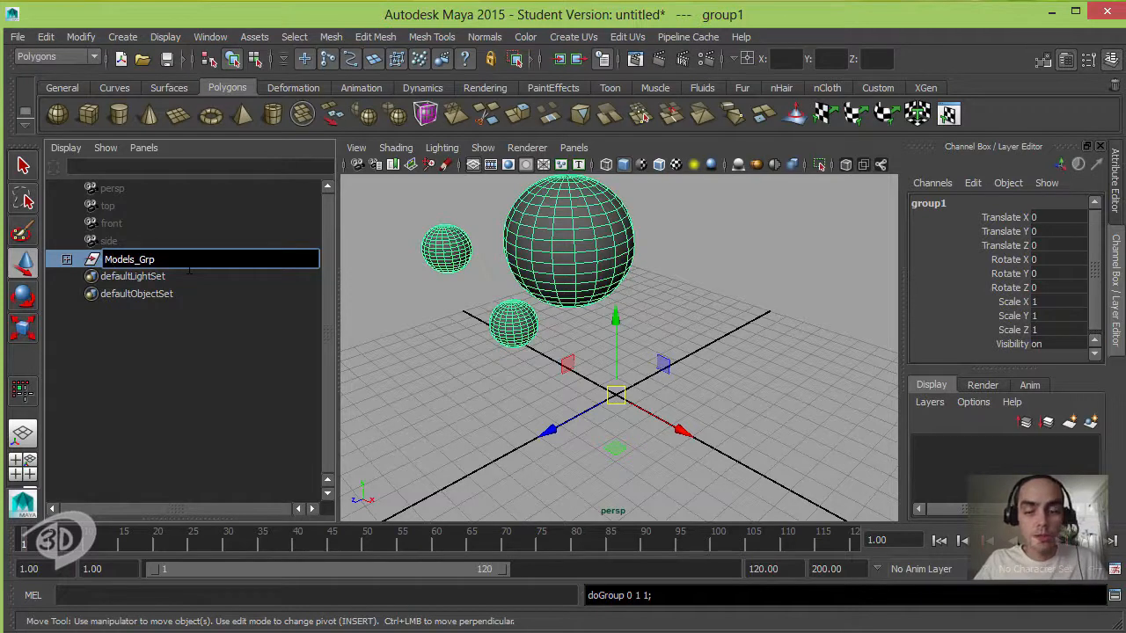
pyautogui.press('Right')
pyautogui.press('Right')
pyautogui.press('Right')
pyautogui.press('Right')
pyautogui.write('o')
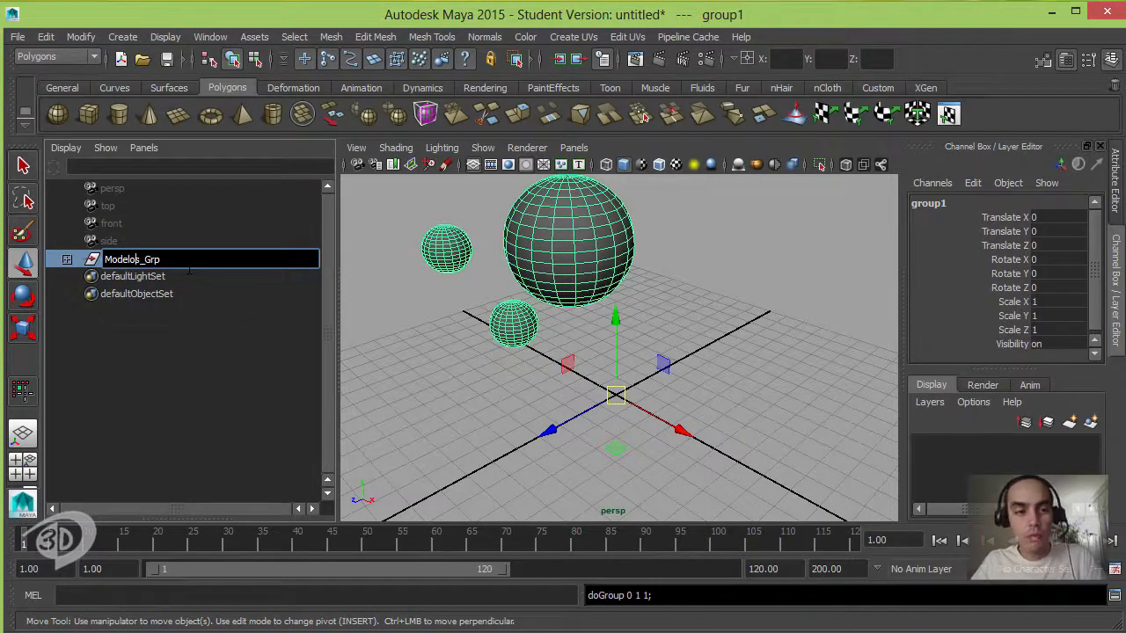
pyautogui.press('Return')
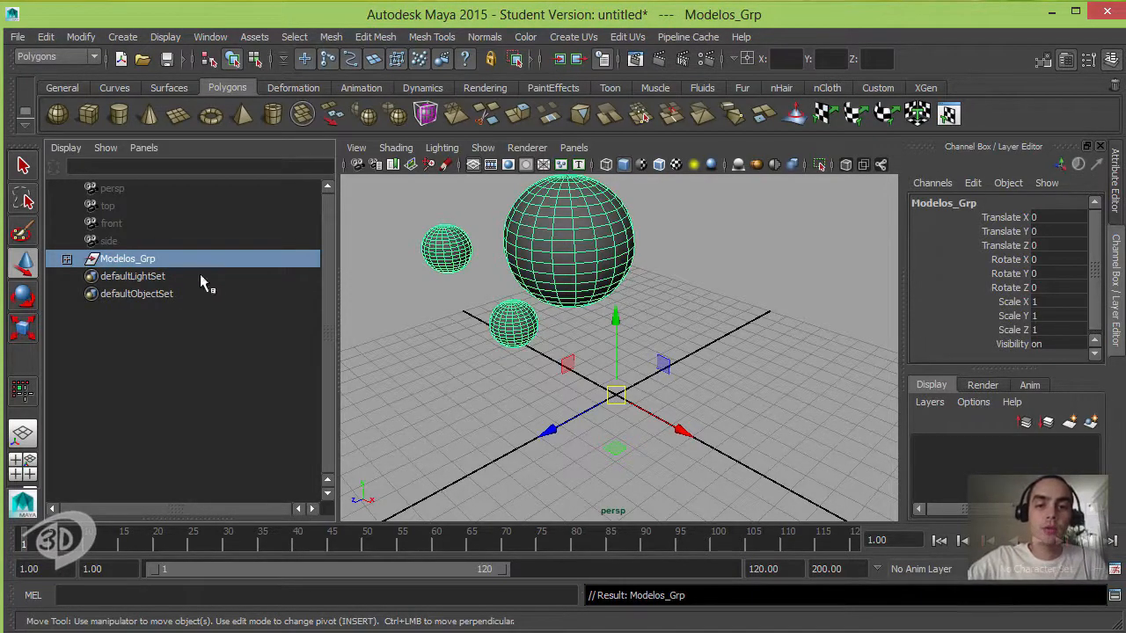
# Expand Modelos_Grp, minhasBolas_grp and bolasPequenas_grp to examine the complete nested hierarchy
pyautogui.click(67, 258)
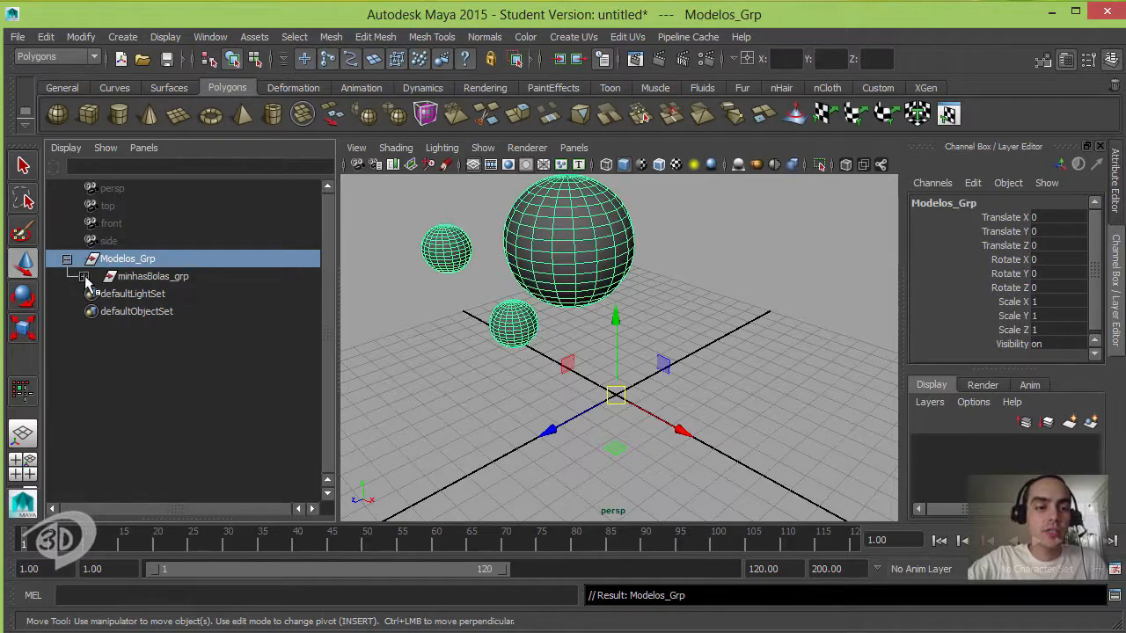
pyautogui.click(83, 276)
pyautogui.click(101, 311)
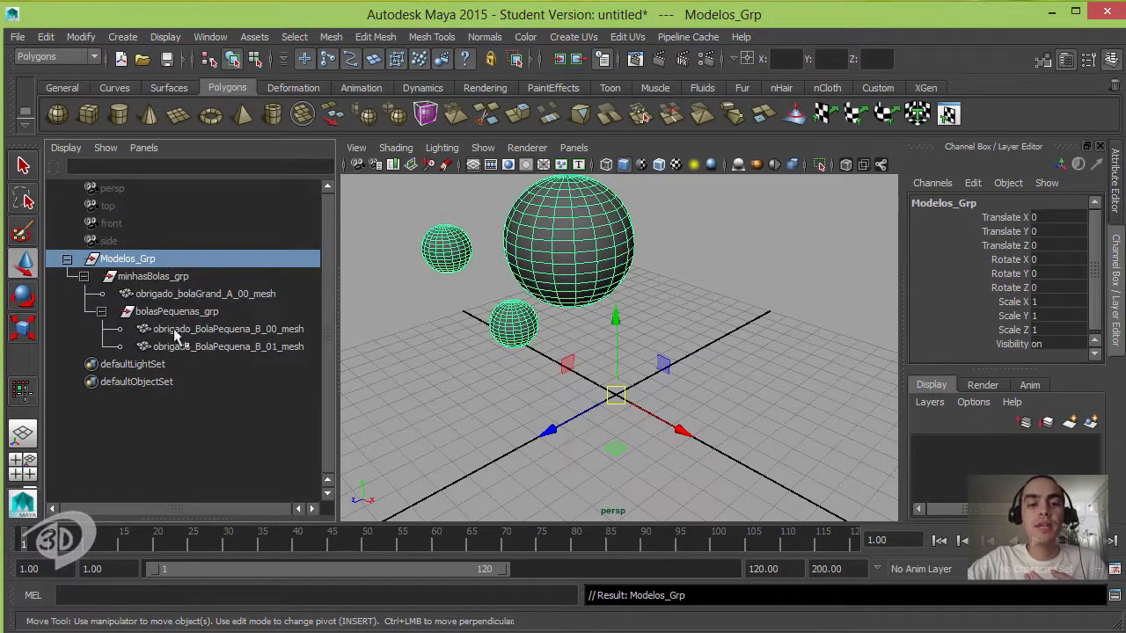